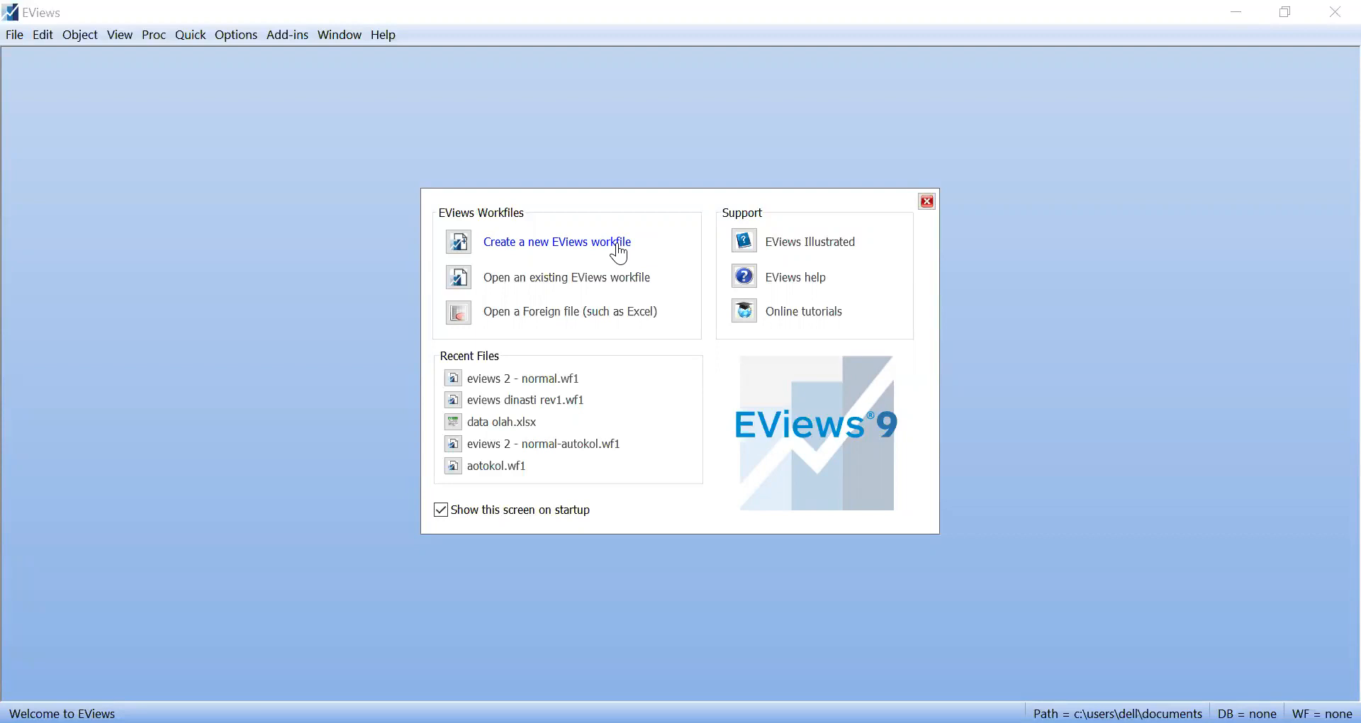
Start a new annual workfile named WF1 with start date 2001 and end date 2004.
left_click(621, 253)
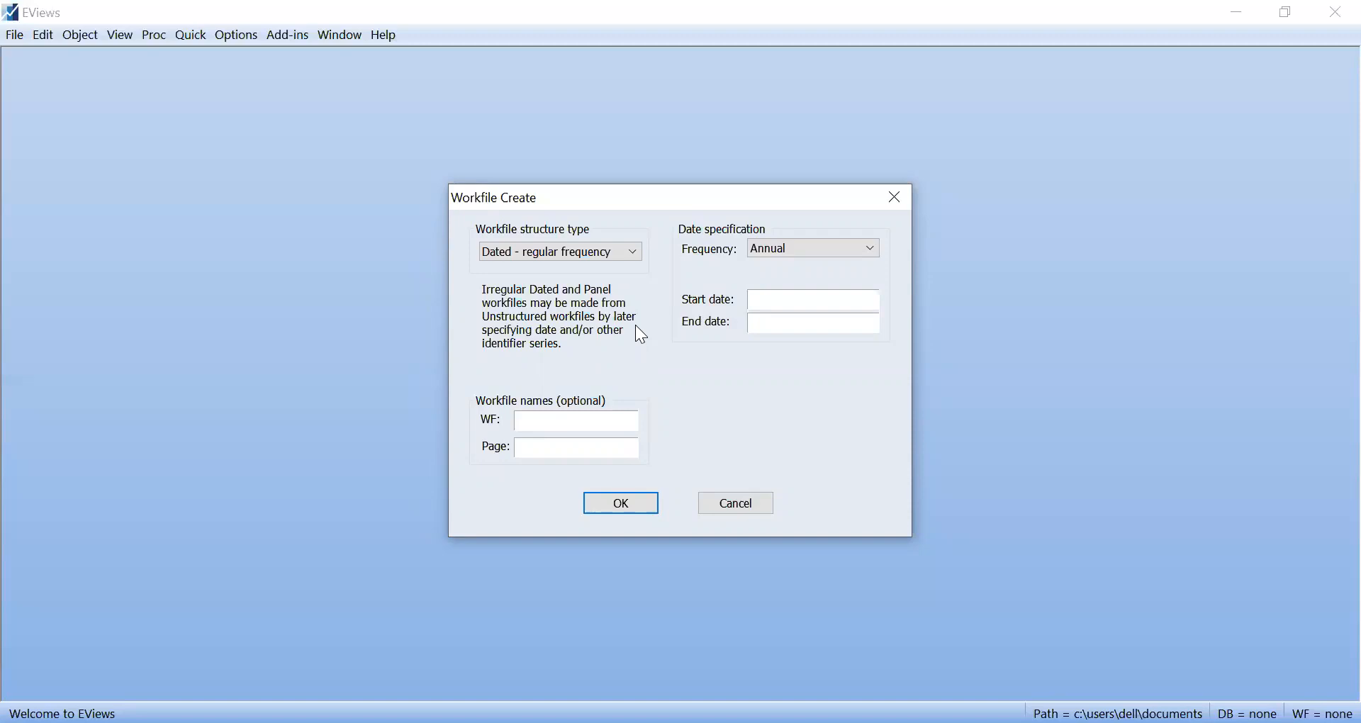
left_click(583, 419)
type("WF")
type("1")
type("2001")
left_click(793, 318)
type("2004")
key("Return")
Set the workfile structure to Balanced Panel with 3 cross sections and create the workfile.
left_click(575, 249)
left_click(583, 298)
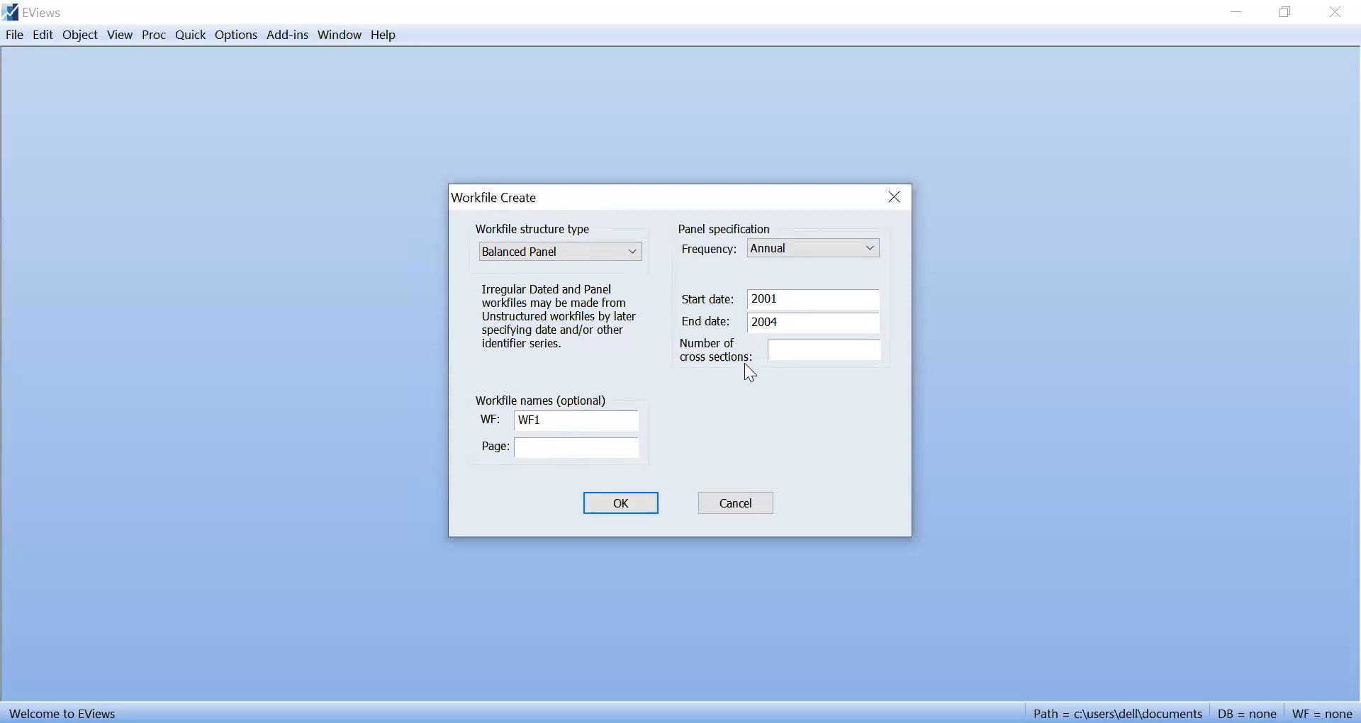
left_click(776, 351)
type("3")
left_click(558, 254)
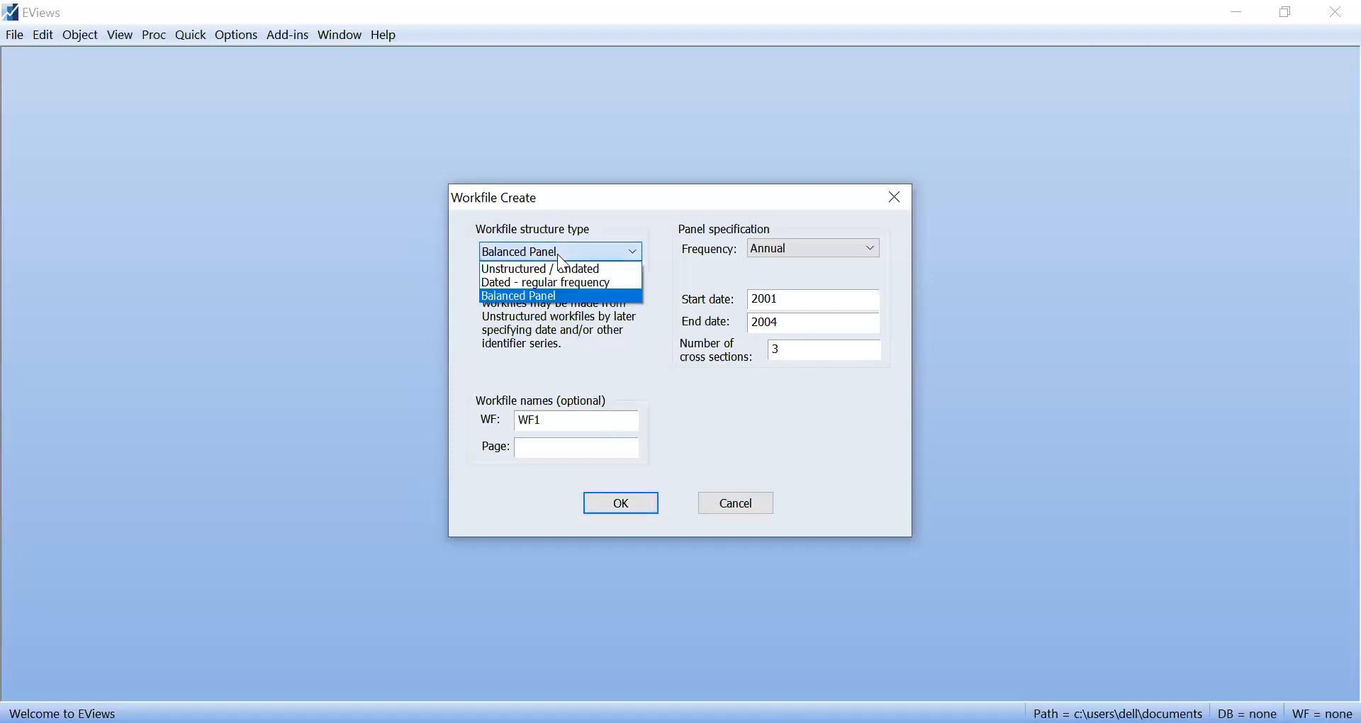
left_click(545, 297)
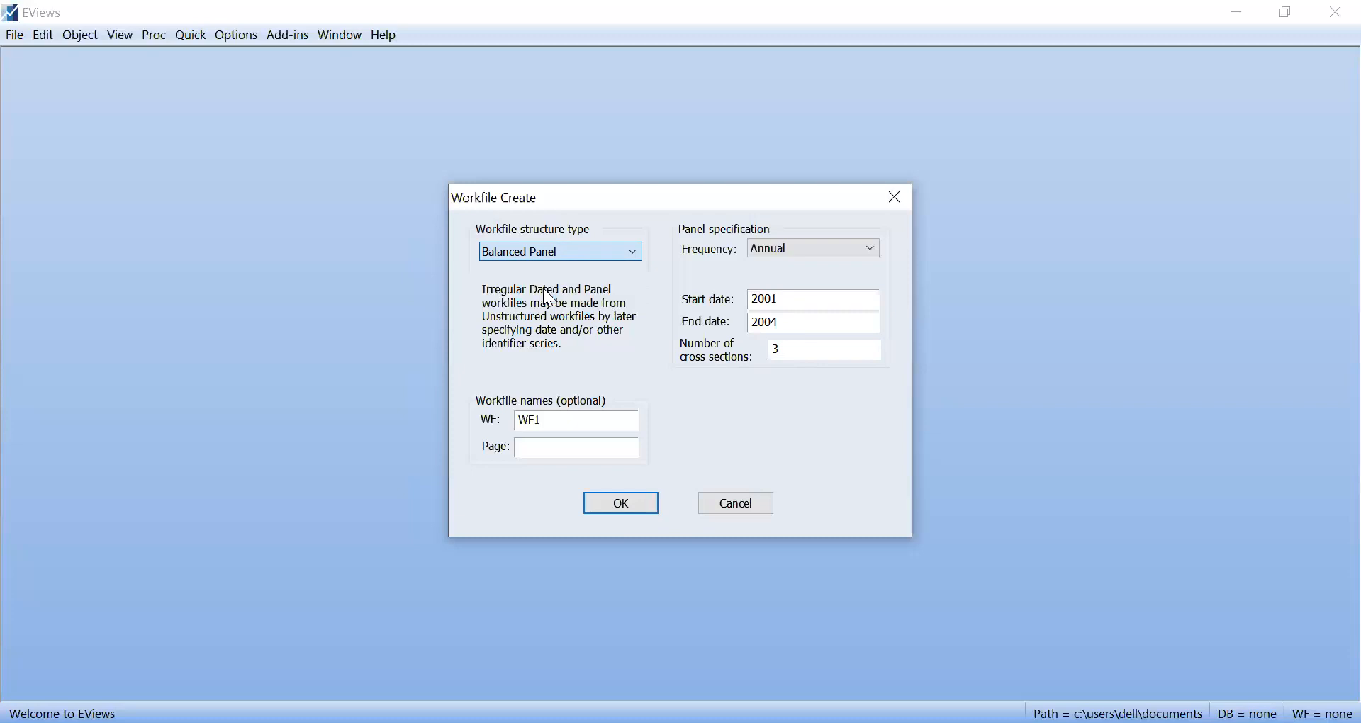
left_click(636, 512)
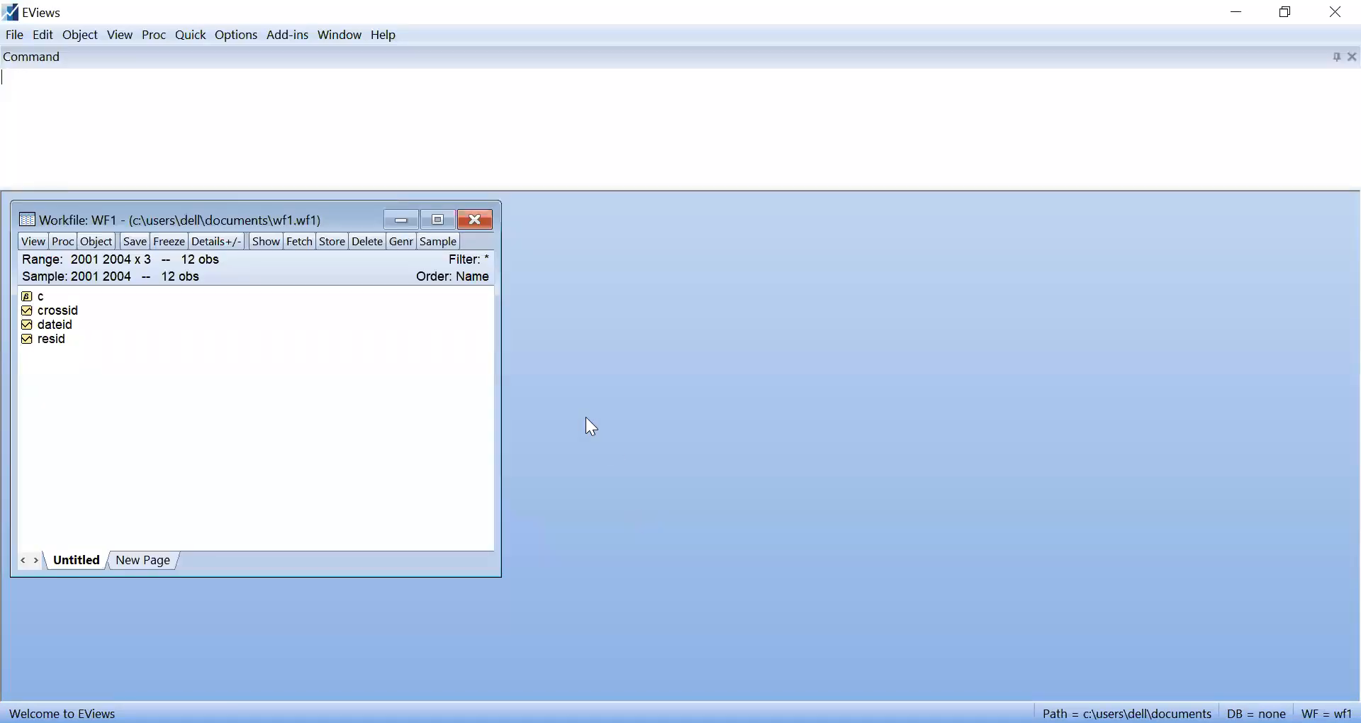
left_click(625, 414)
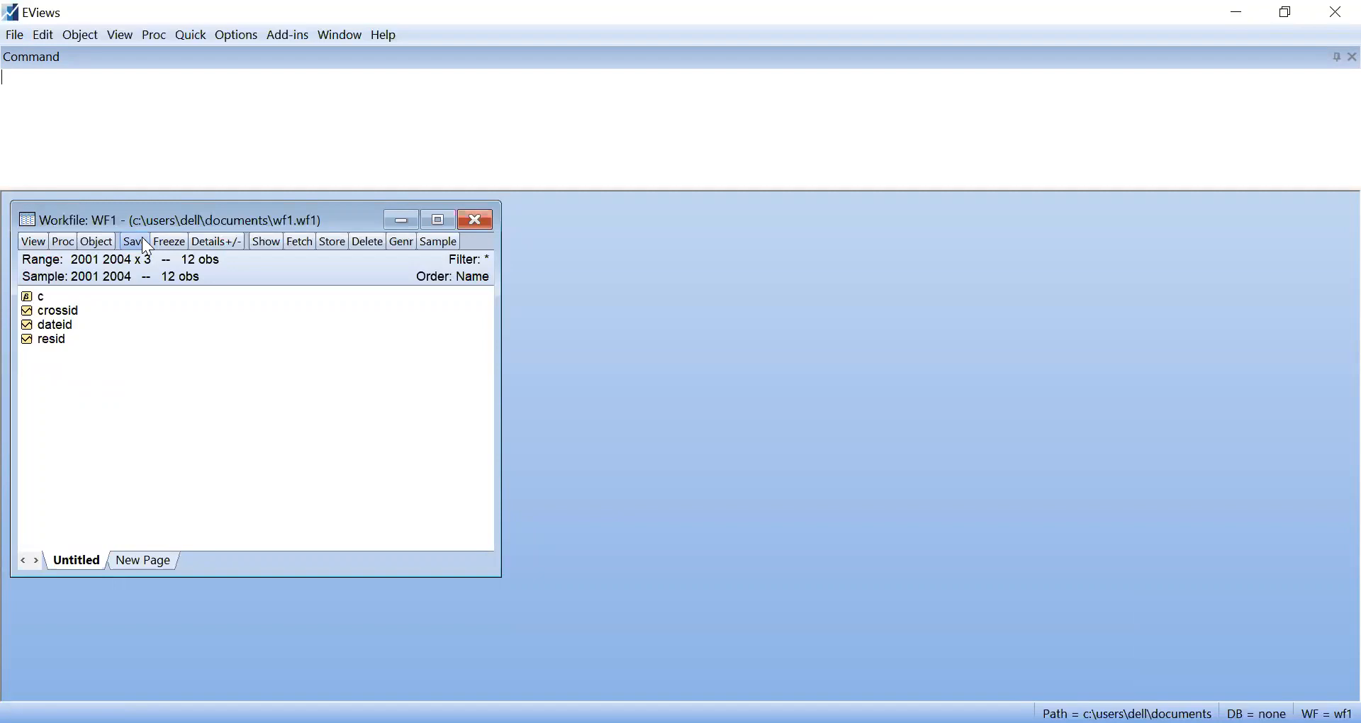
left_click(99, 241)
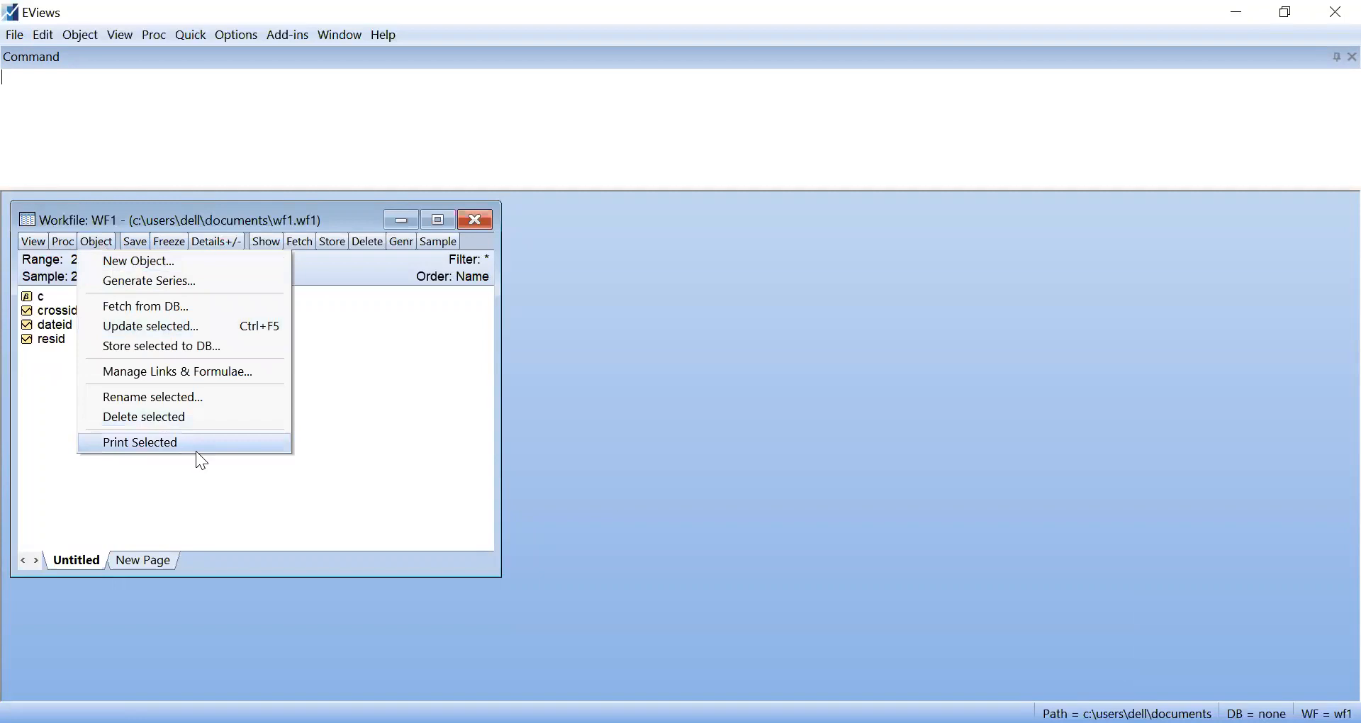
left_click(81, 35)
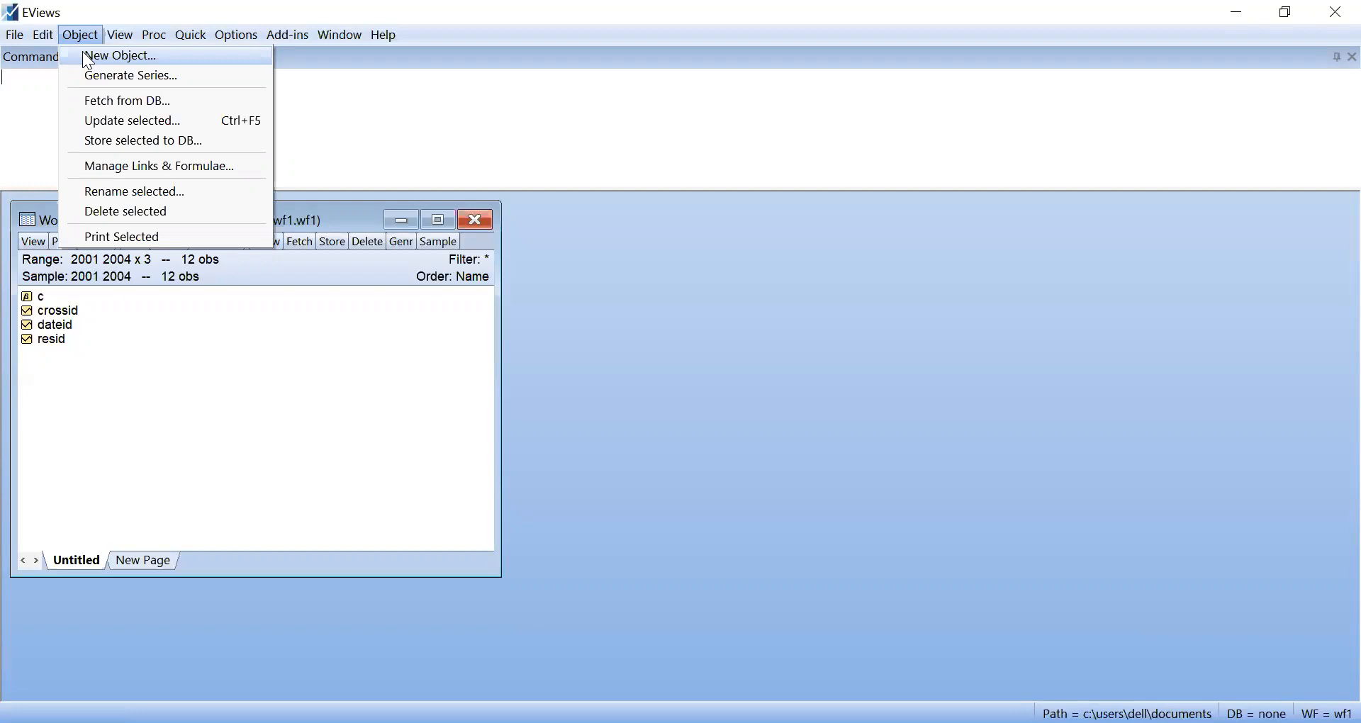
left_click(126, 350)
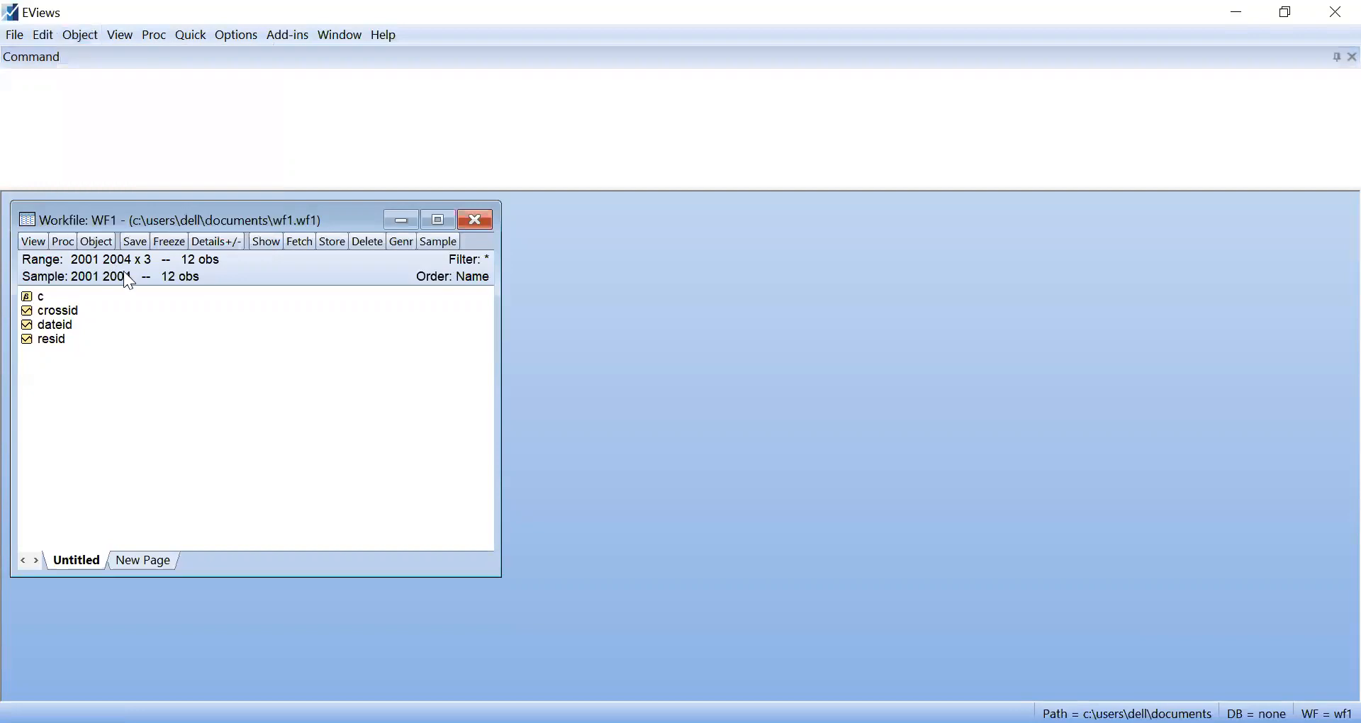
left_click(97, 241)
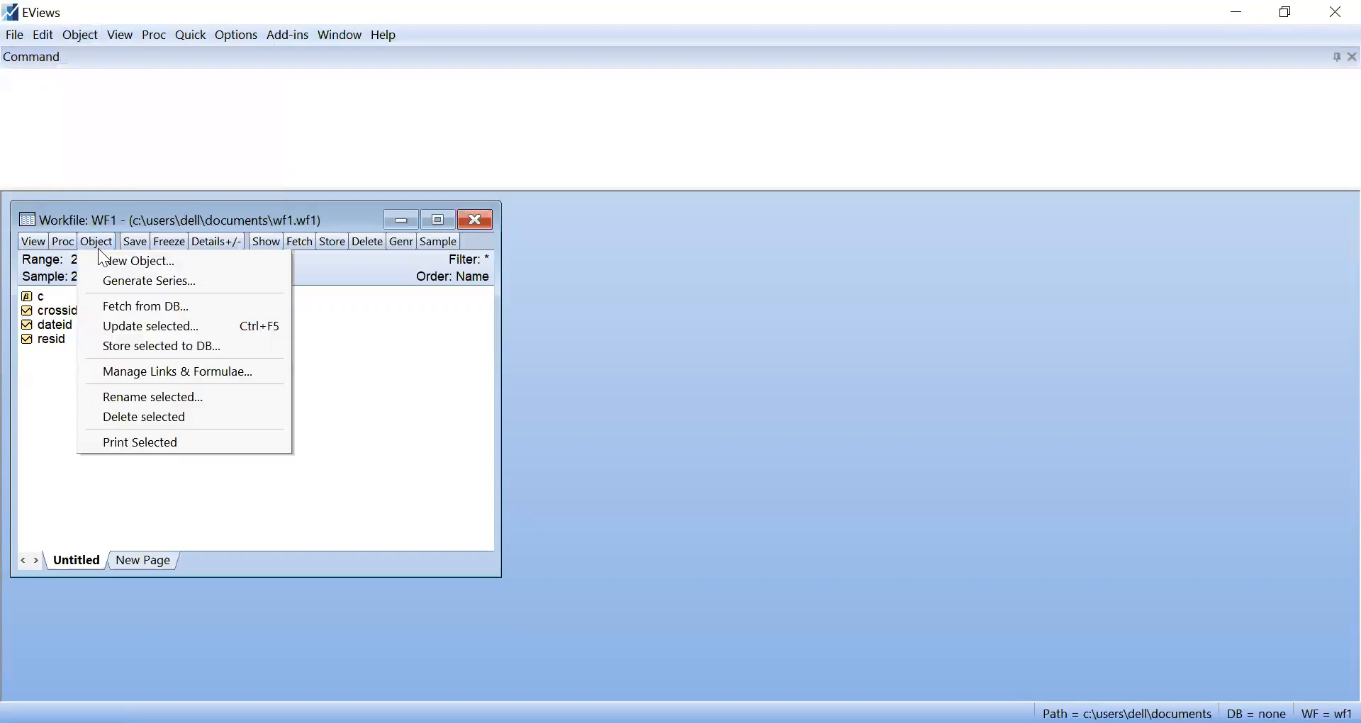
left_click(136, 268)
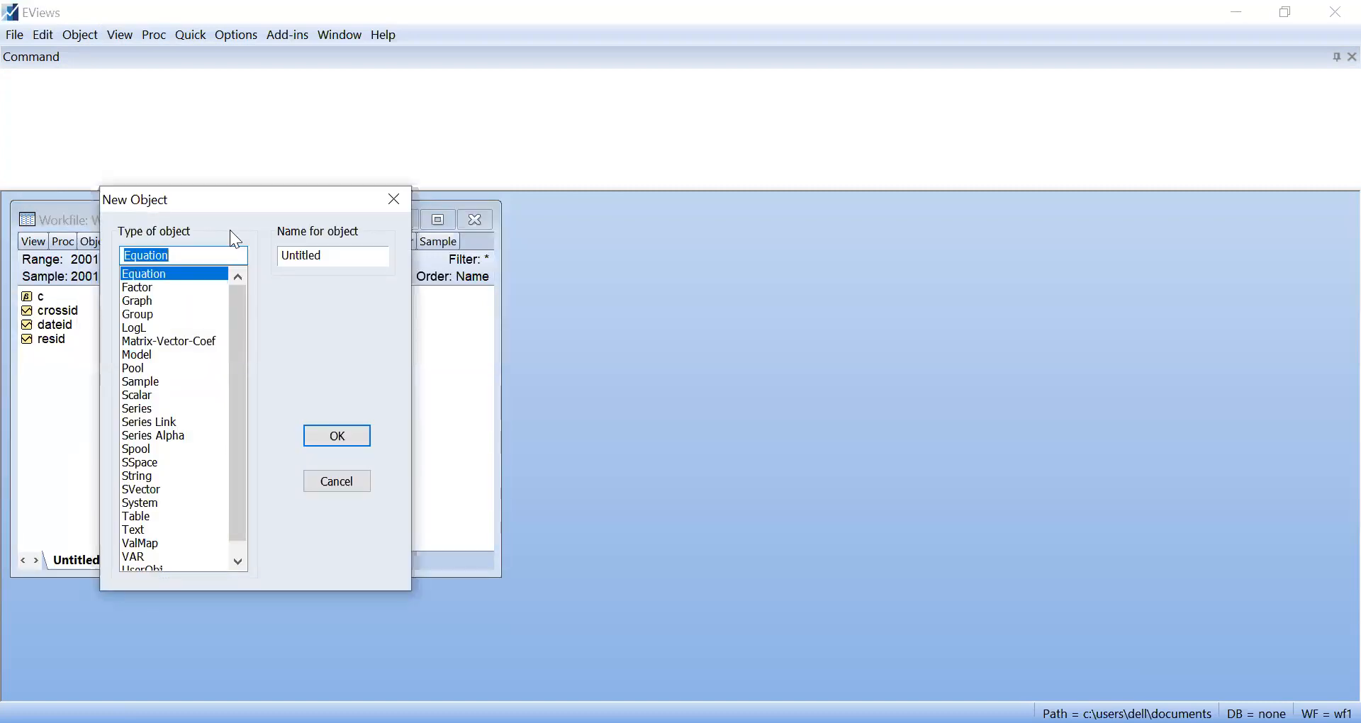
left_click(401, 199)
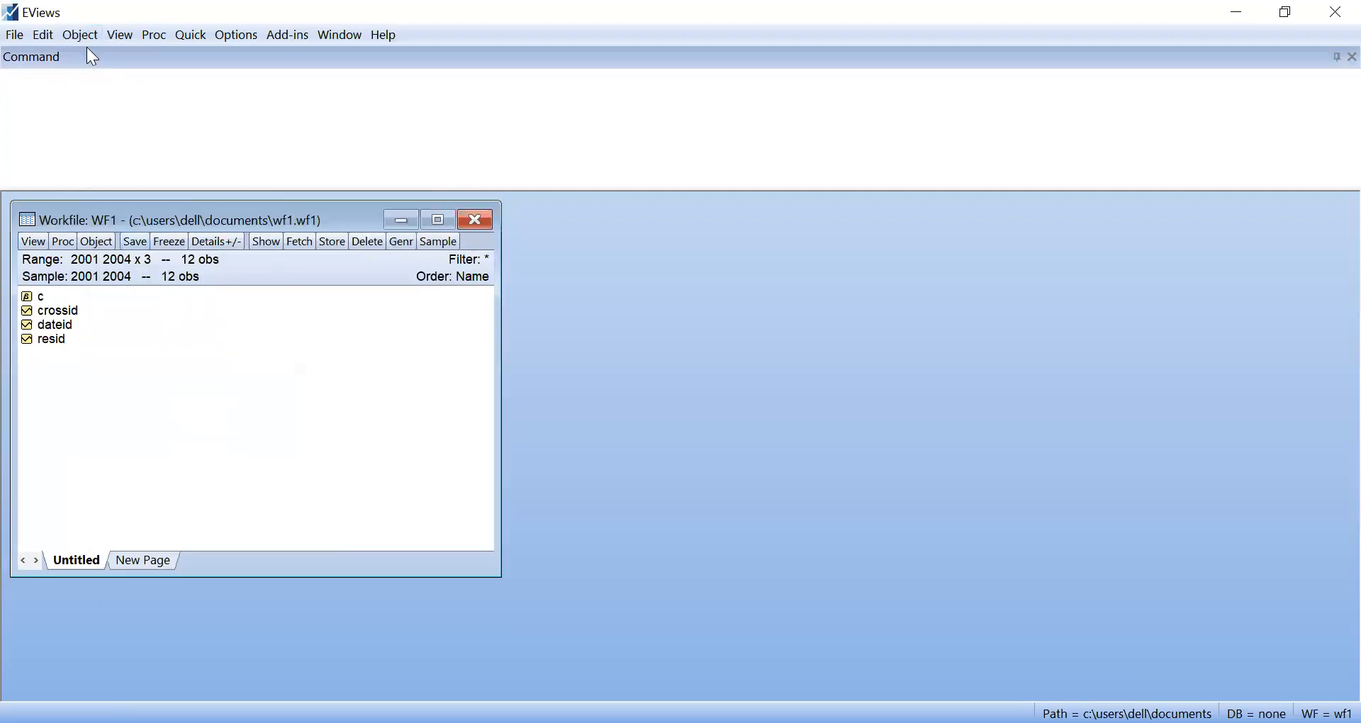
Create a new Series object named Penjualan in the workfile.
left_click(84, 35)
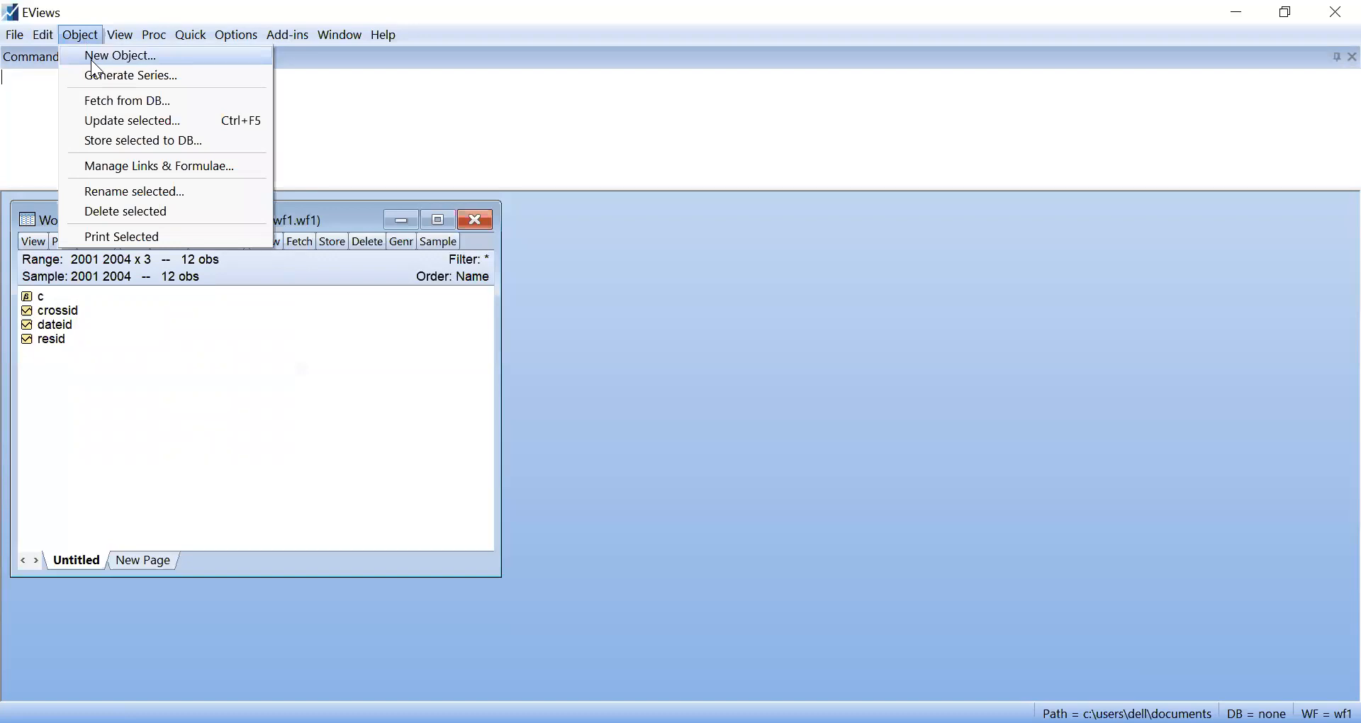
left_click(92, 60)
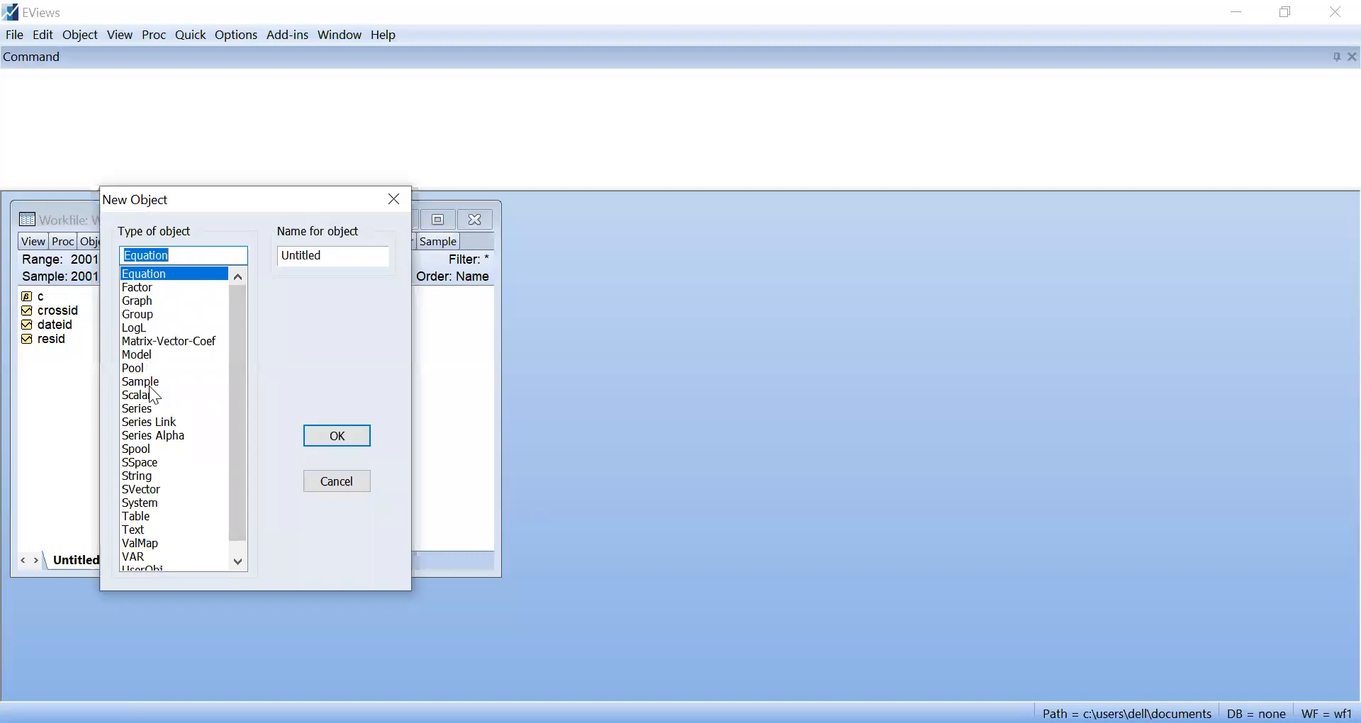
left_click(137, 411)
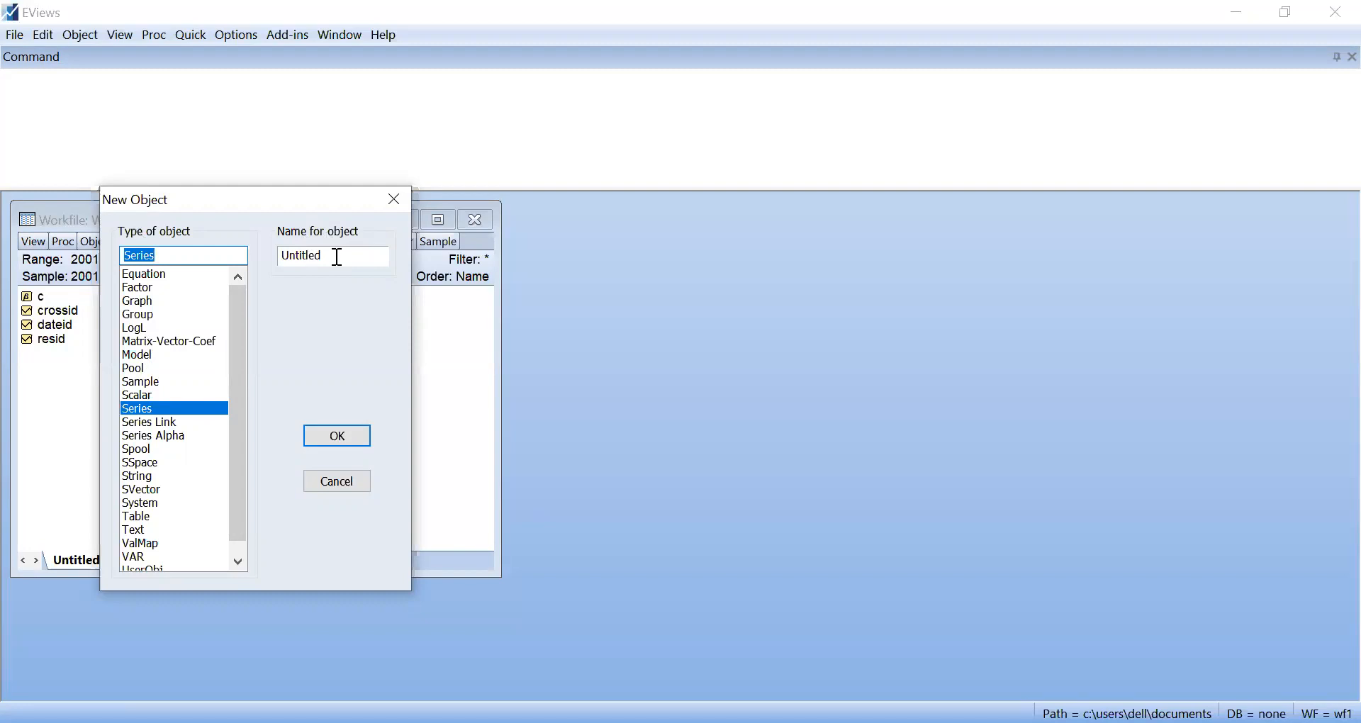
left_click_drag(338, 257, 273, 235)
type("Penjualan")
left_click(338, 437)
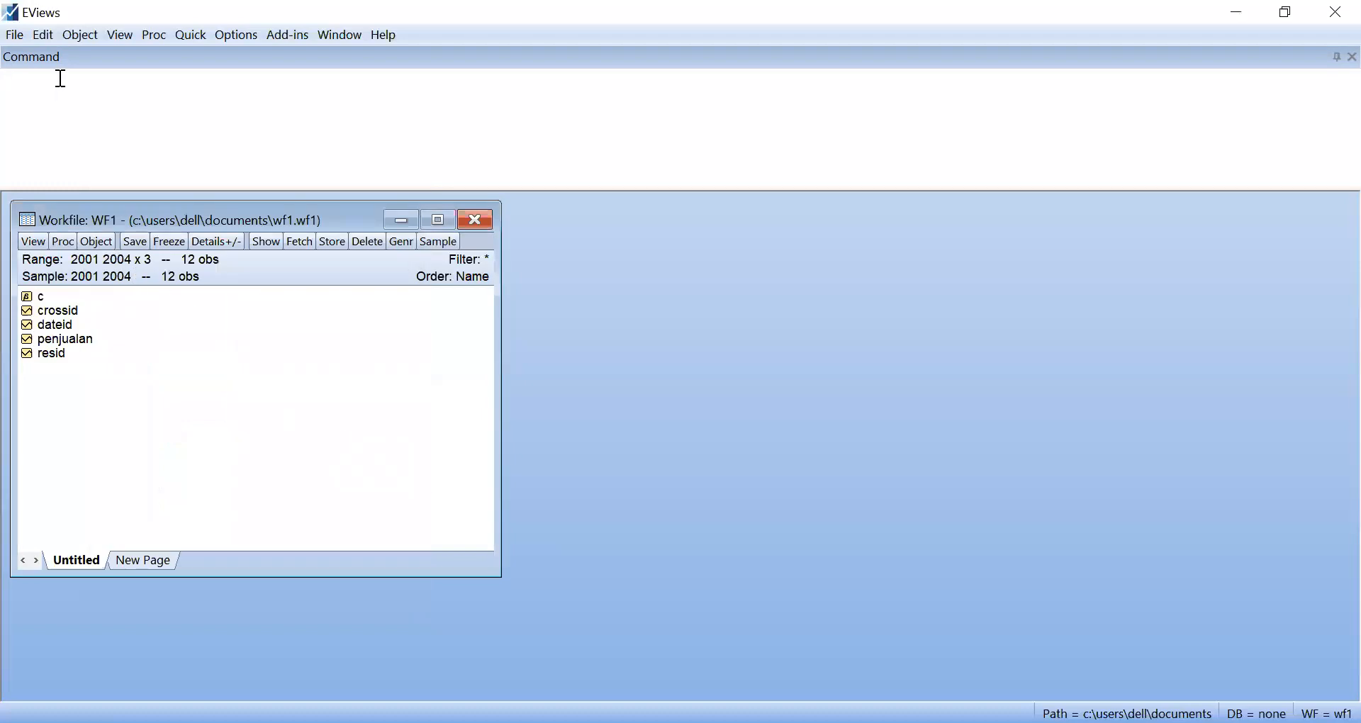
Create a new Series object named Iklan in the workfile.
left_click(74, 41)
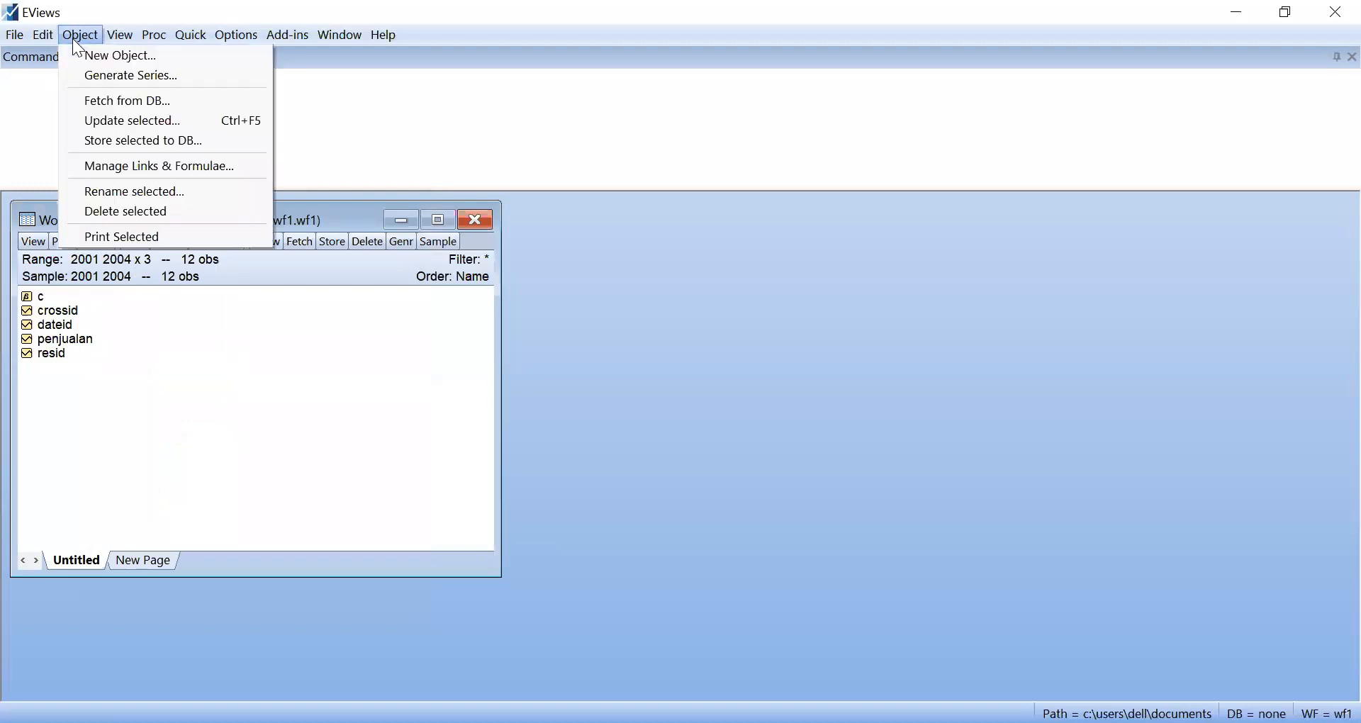
left_click(114, 56)
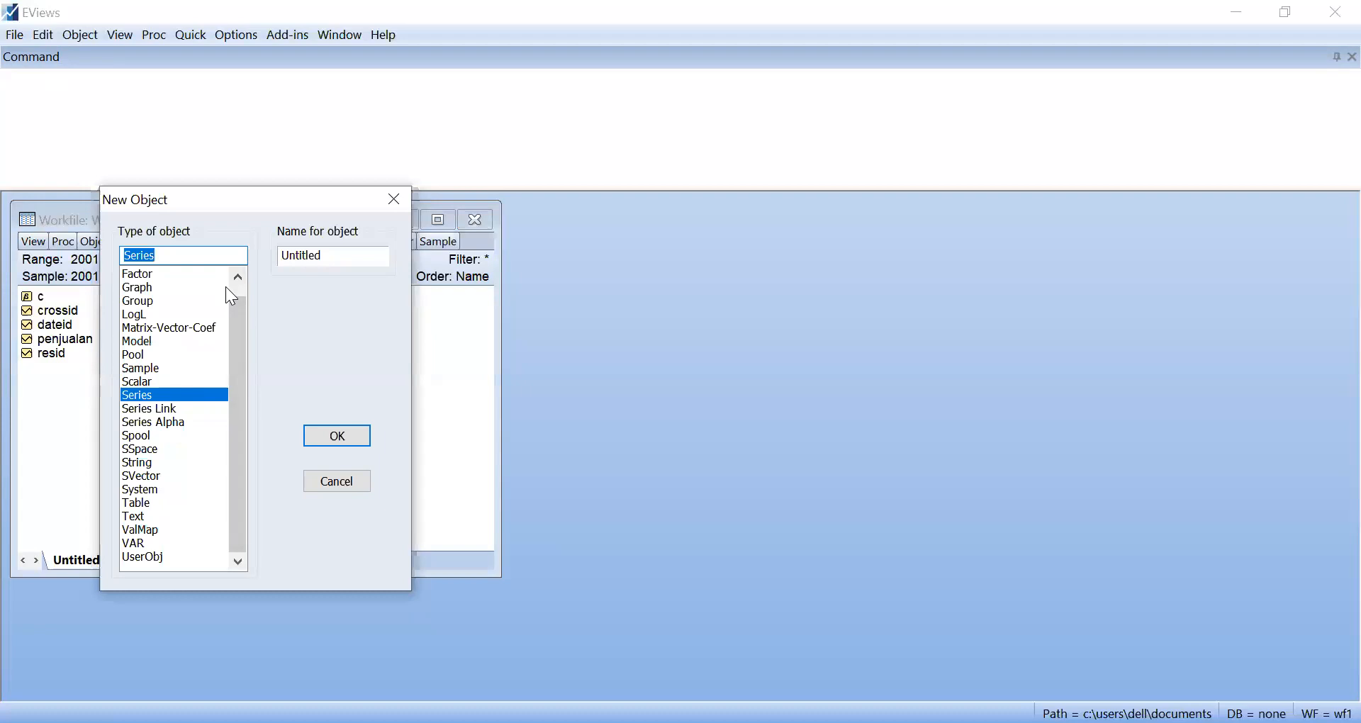
double_click(326, 249)
key("BackSpace")
type("Iklan")
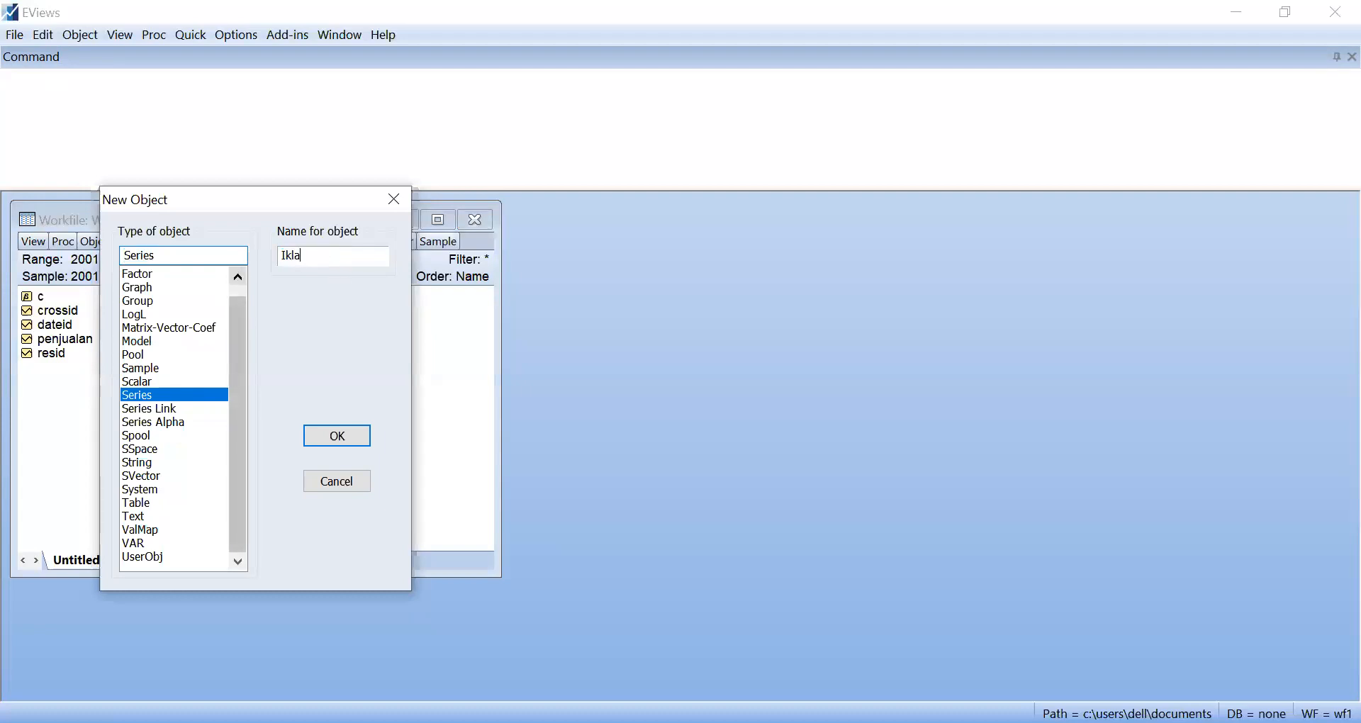
left_click(359, 434)
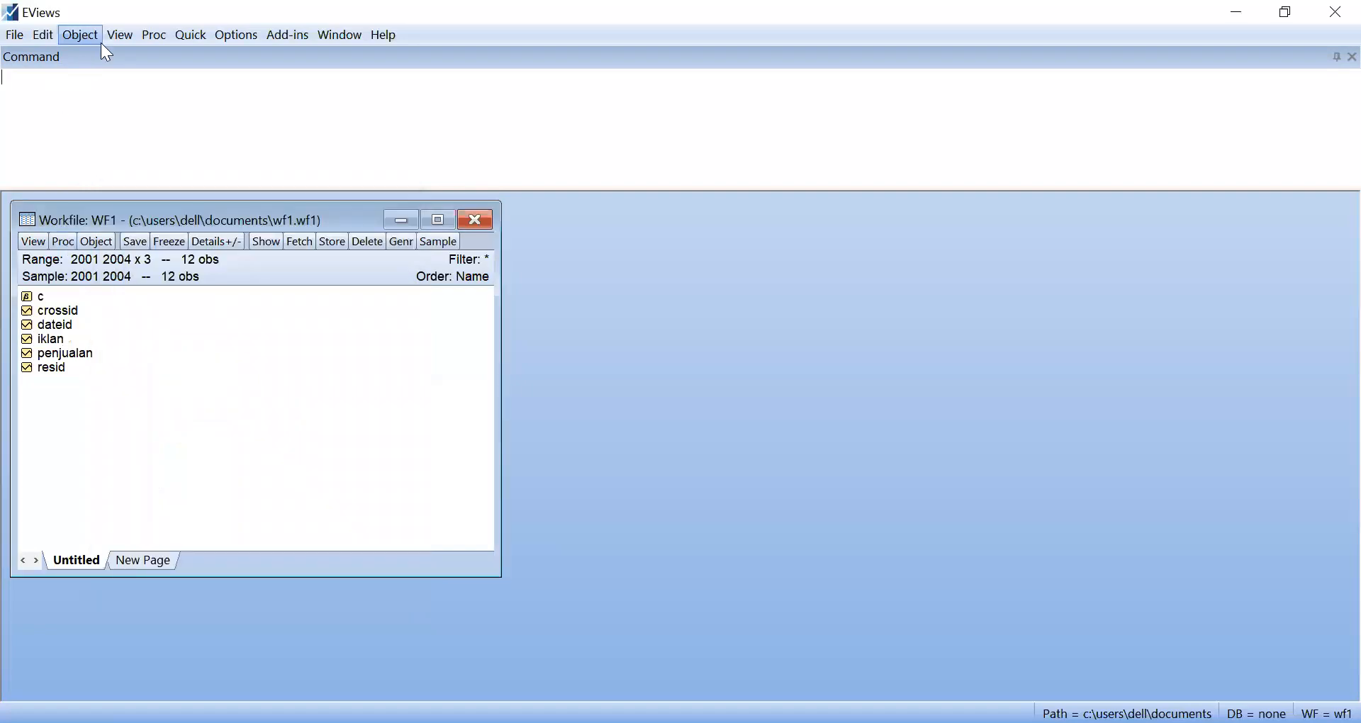
Create a new Series object named SPG in the workfile.
left_click(68, 36)
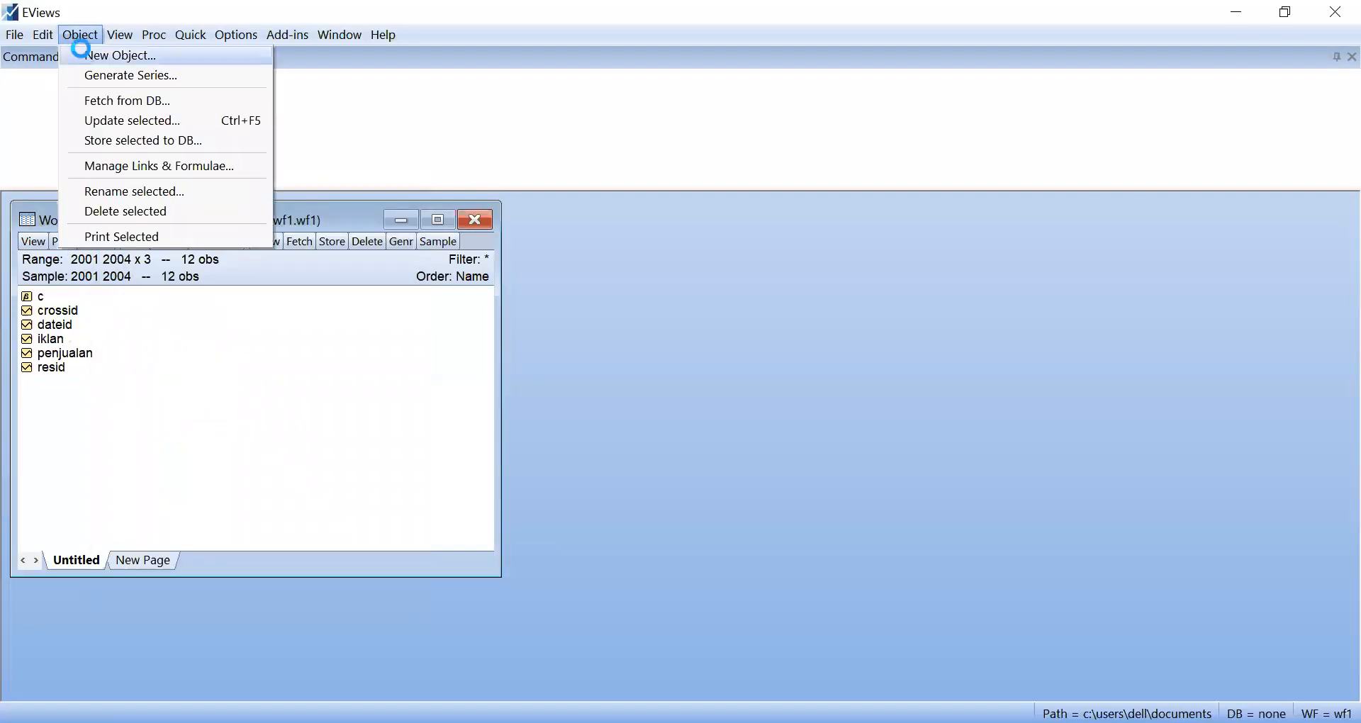
left_click(79, 51)
key("Tab")
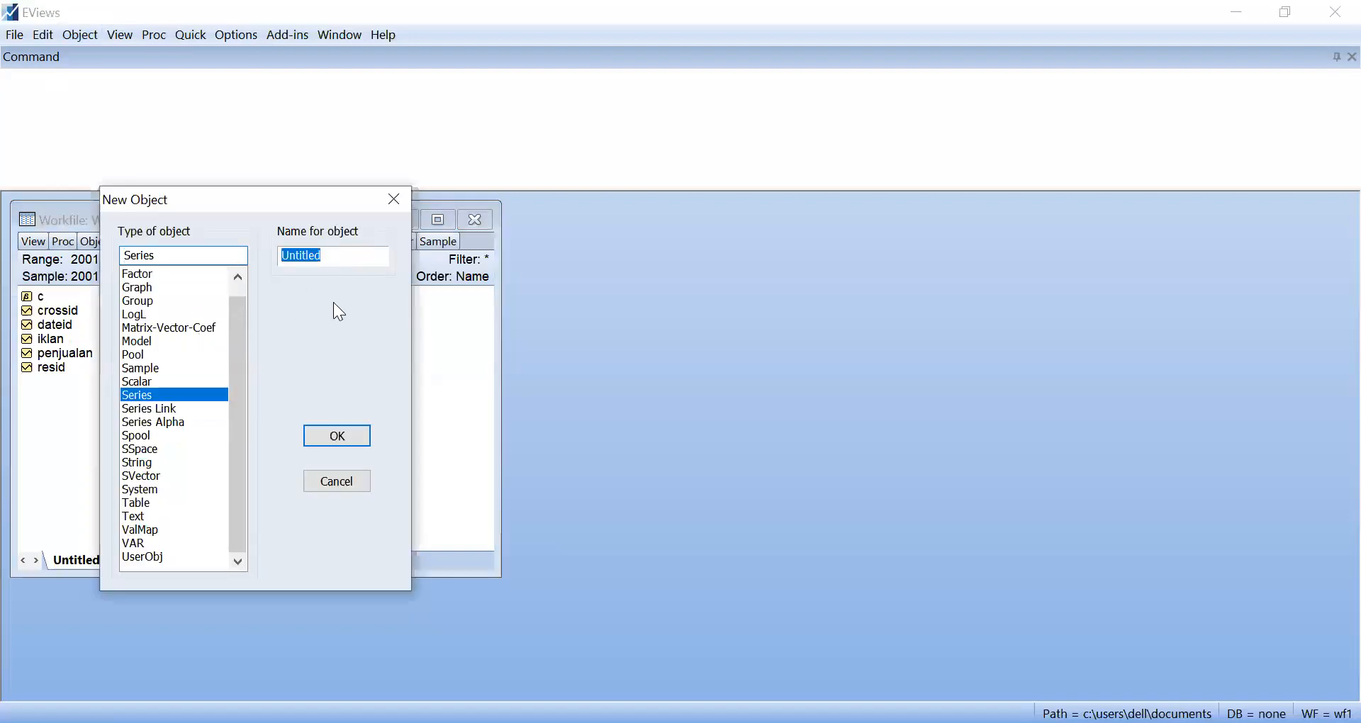
type("SPG")
left_click(338, 435)
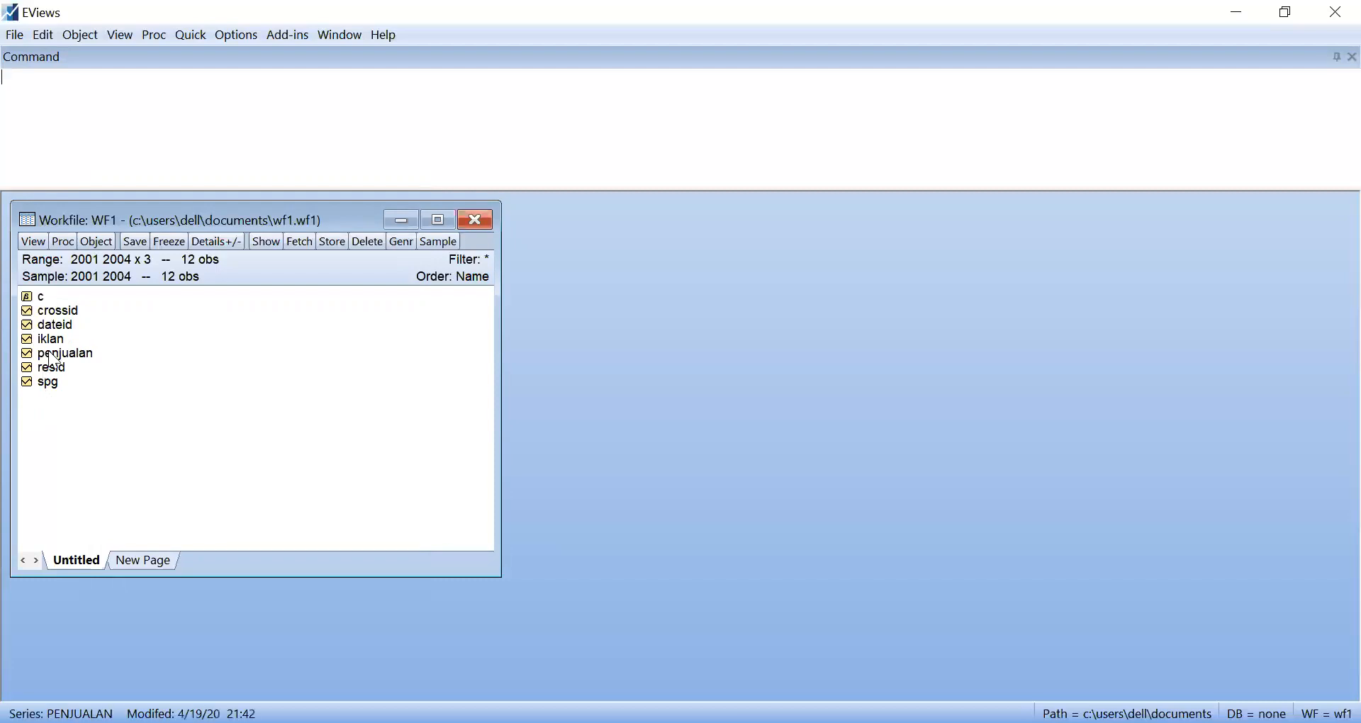
View the penjualan series in a maximized window and close the command pane before returning to the workfile.
double_click(53, 356)
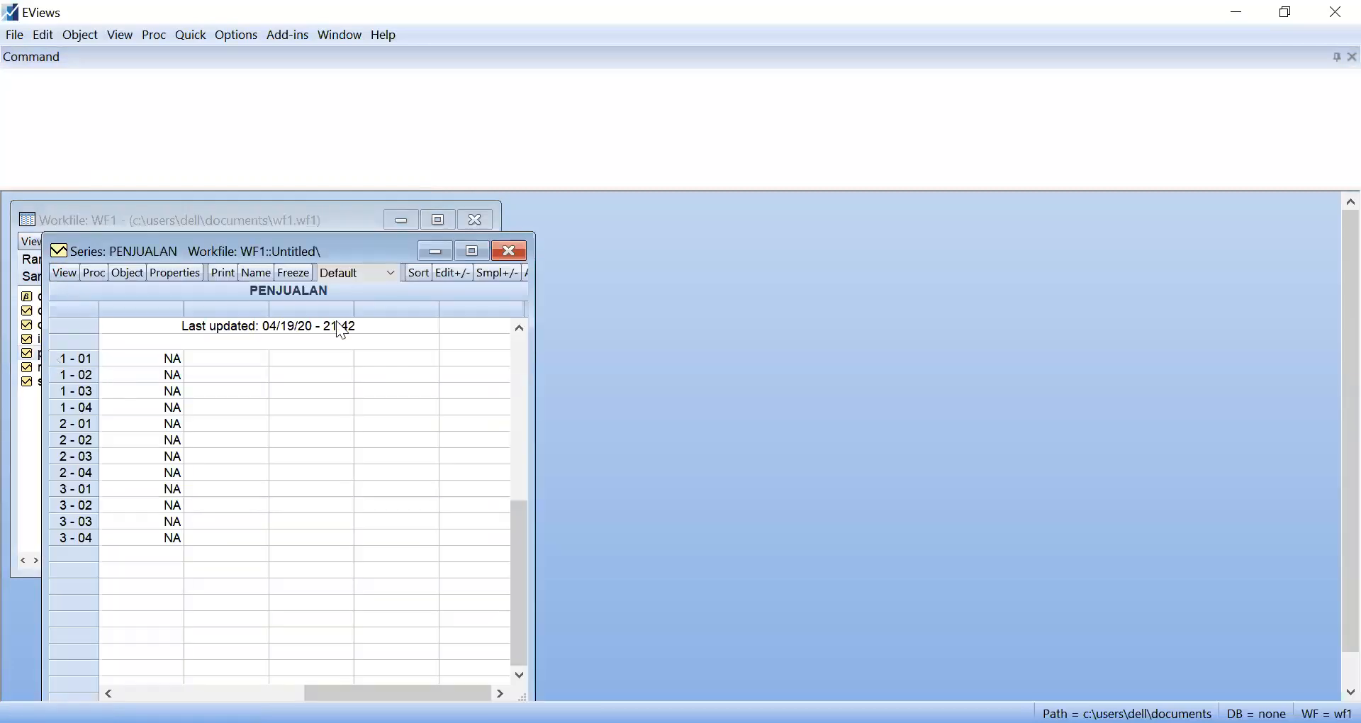
left_click(473, 252)
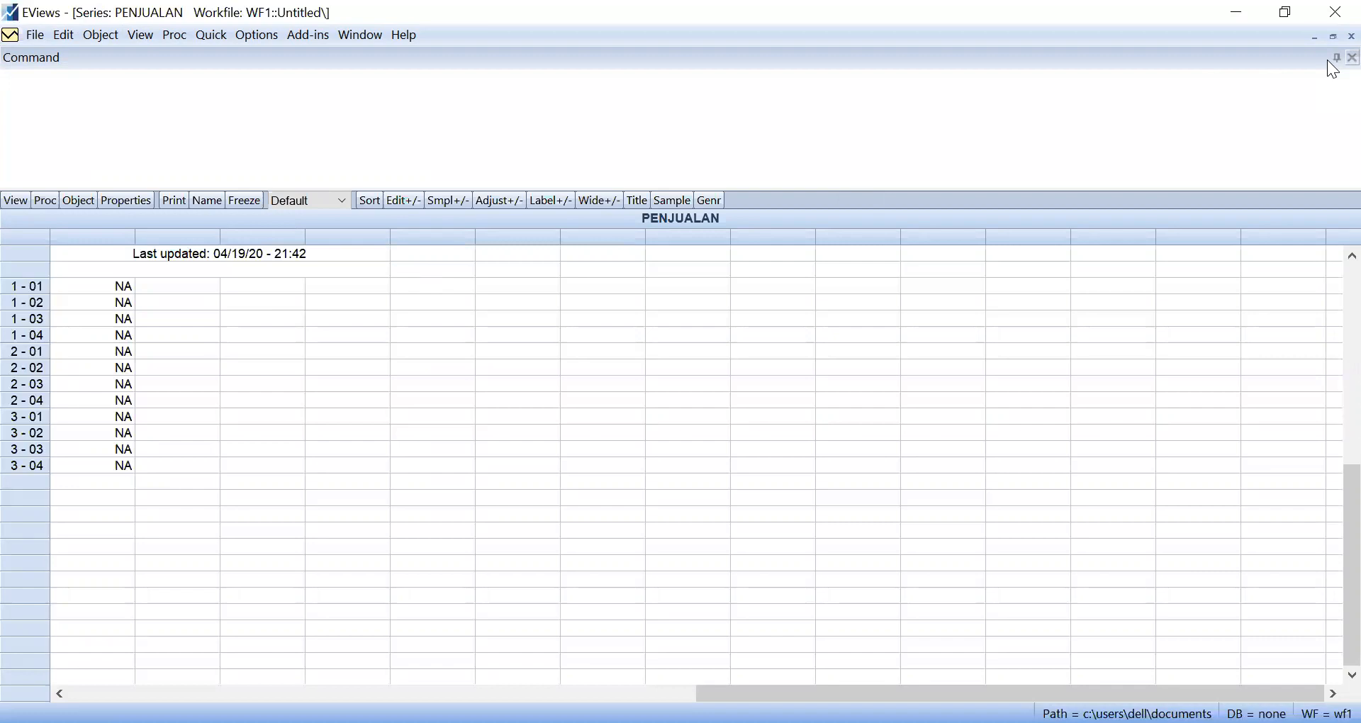
left_click(1350, 58)
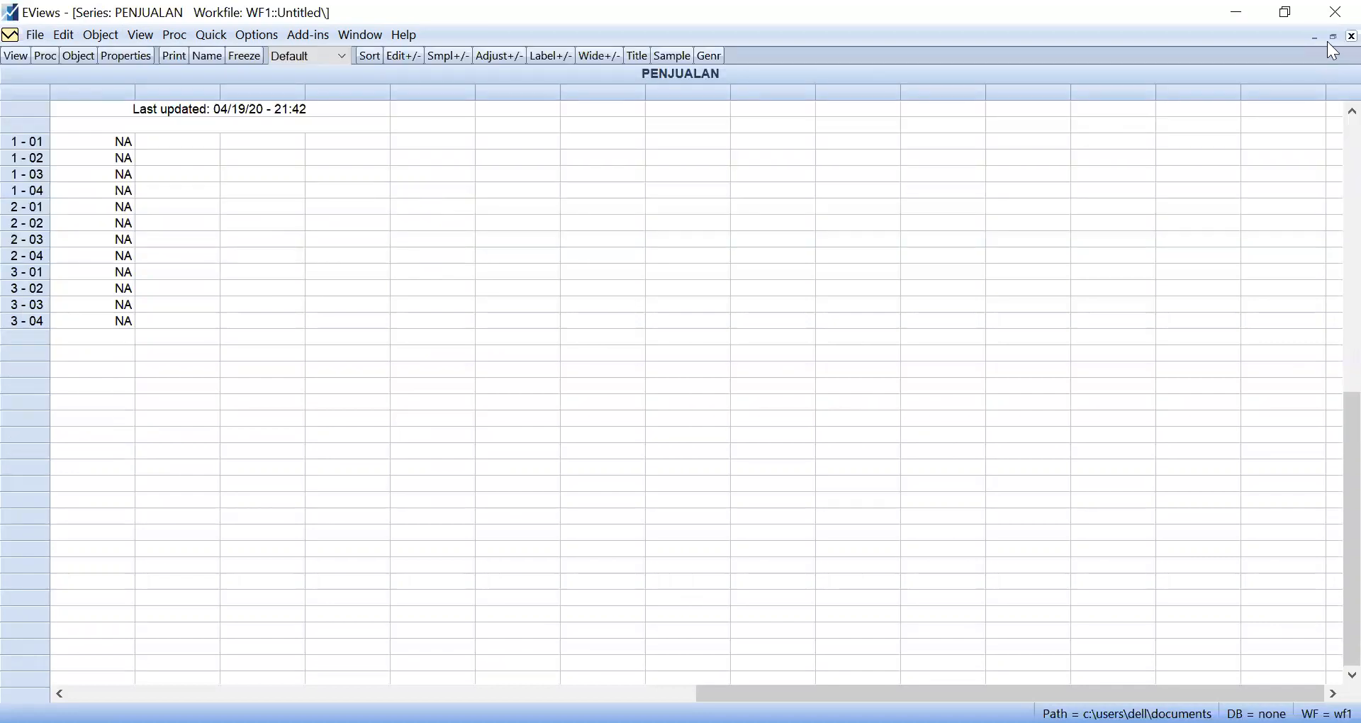
left_click(1328, 37)
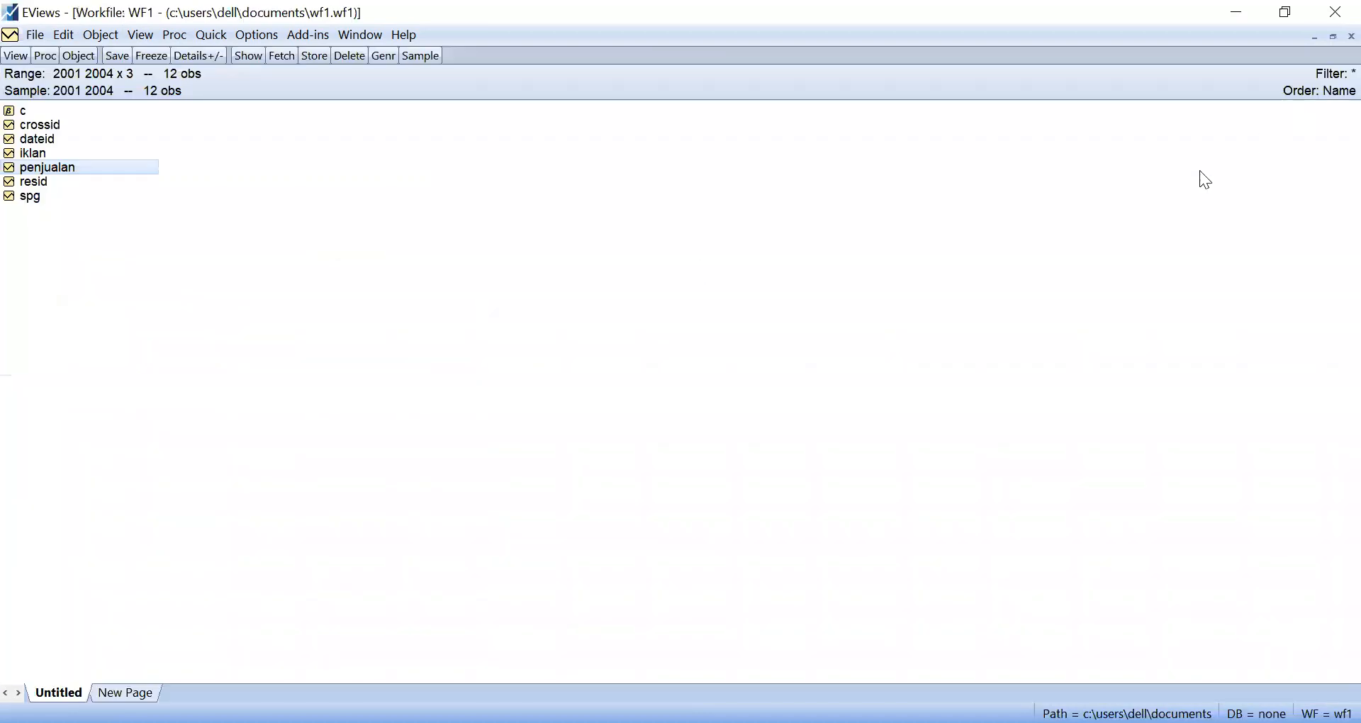
Open the penjualan, iklan and spg series together as a group, in that order.
left_click(35, 170)
left_click(35, 154, "ctrl")
left_click(39, 193, "ctrl")
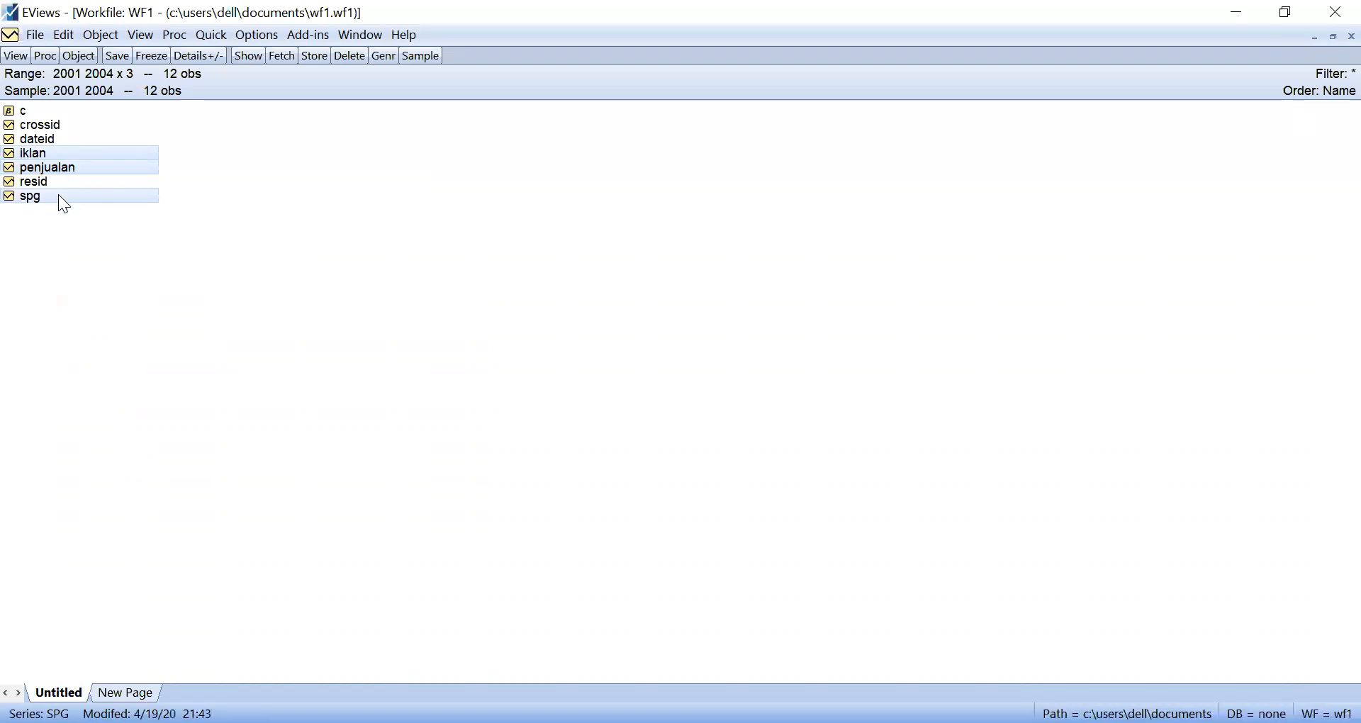
right_click(87, 156)
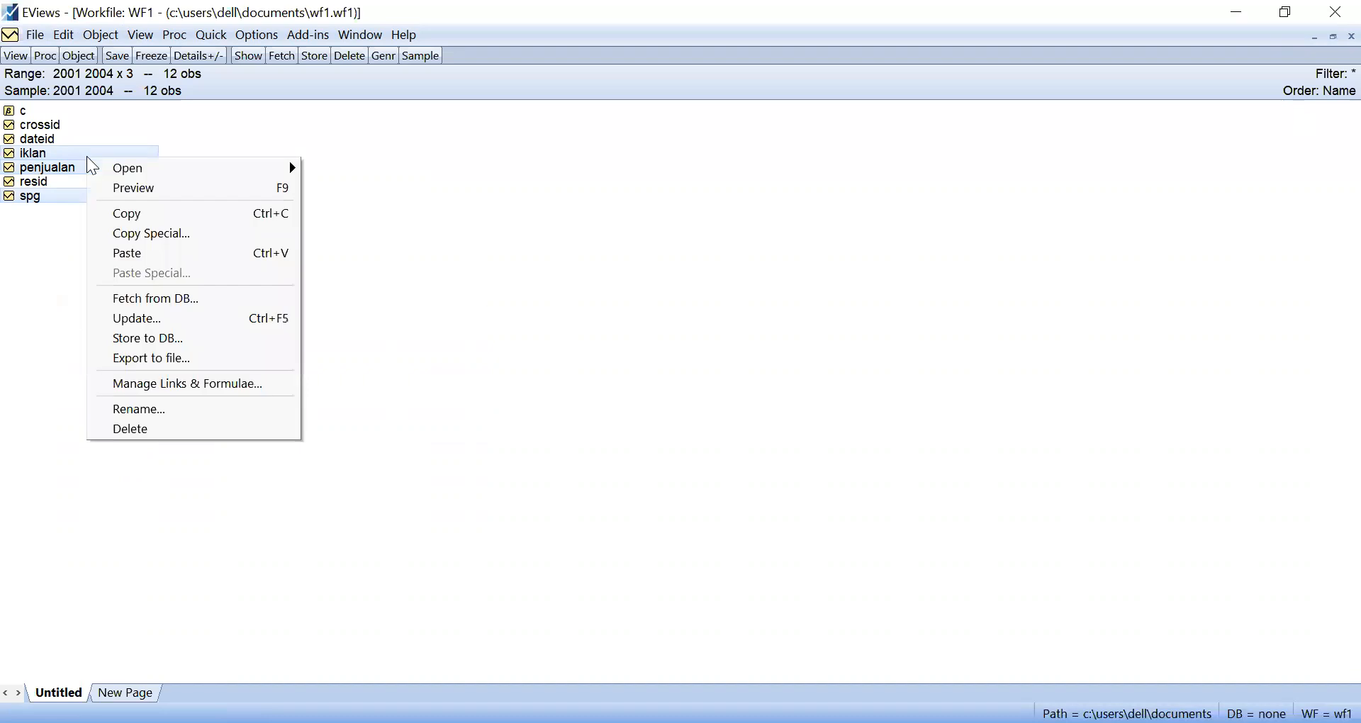
mouse_move(100, 171)
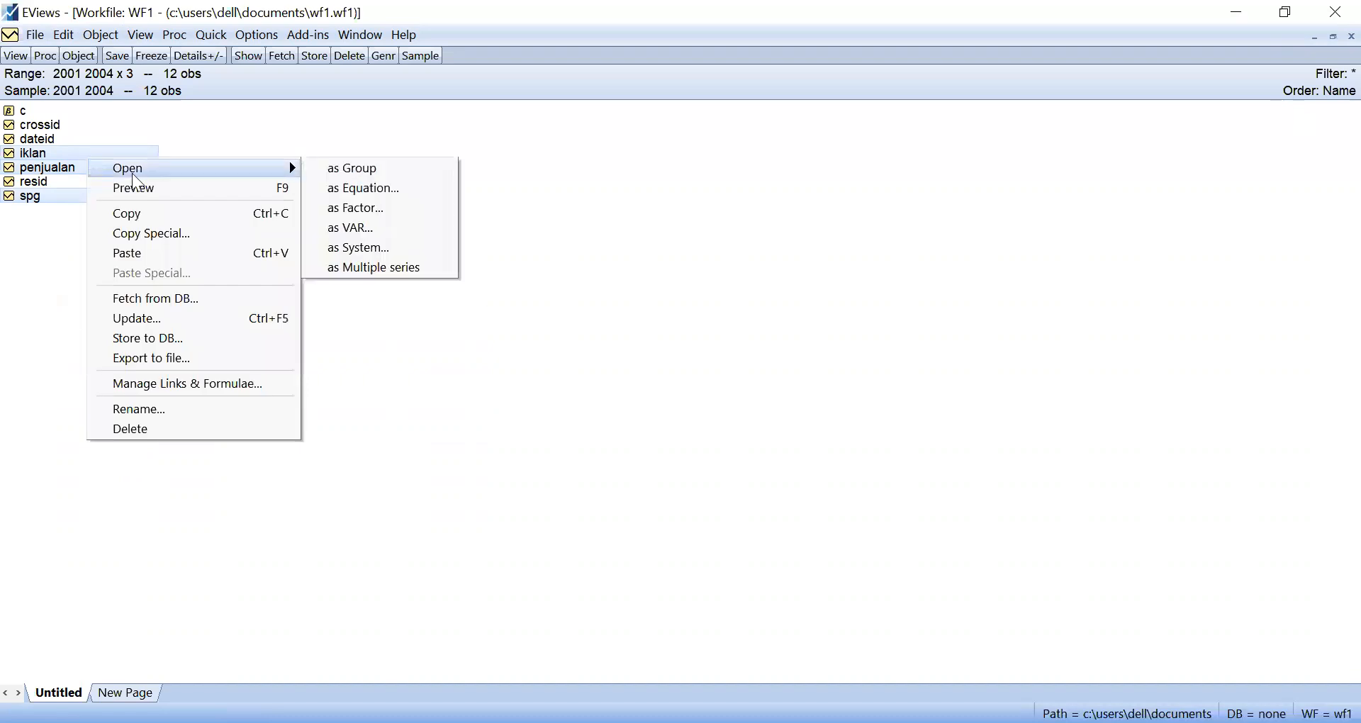
left_click(358, 170)
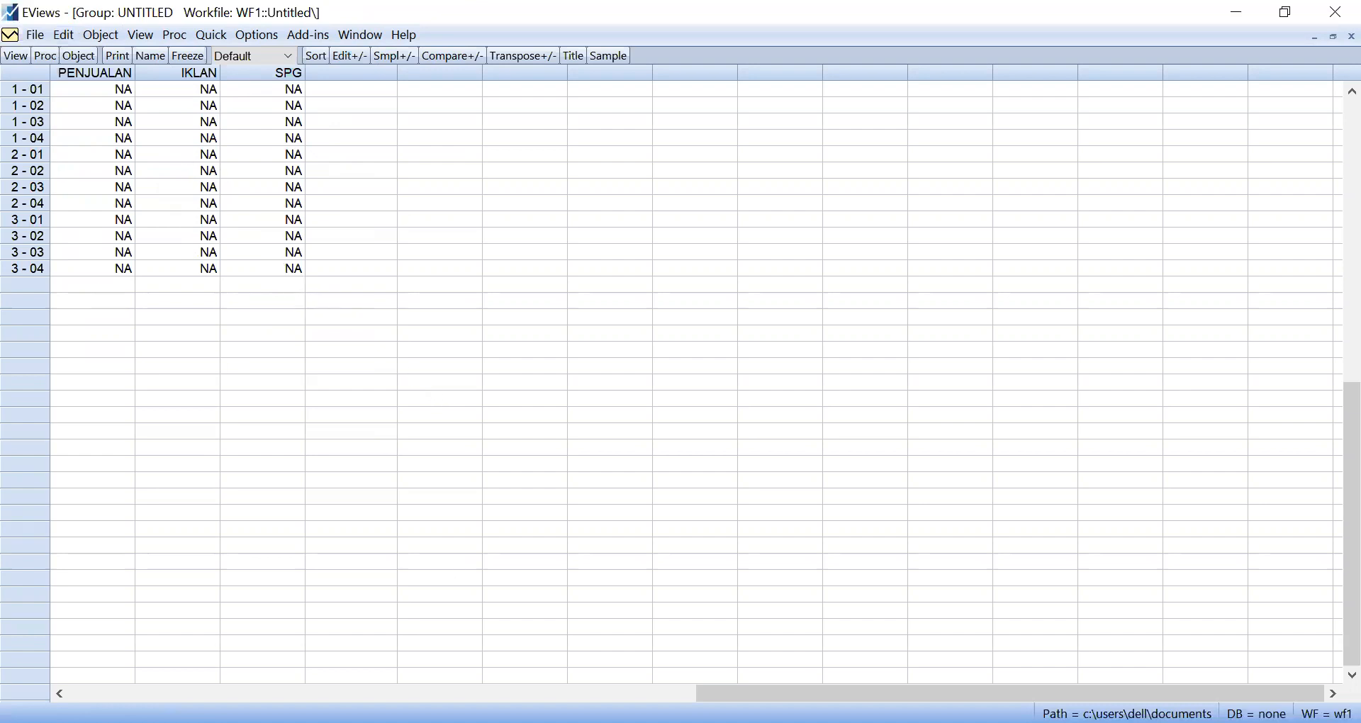
Switch to the Excel workbook Data Excell Pertemuan 7.xlsx and copy the PENJUALAN column with its header, C1:C13.
key("alt+Tab")
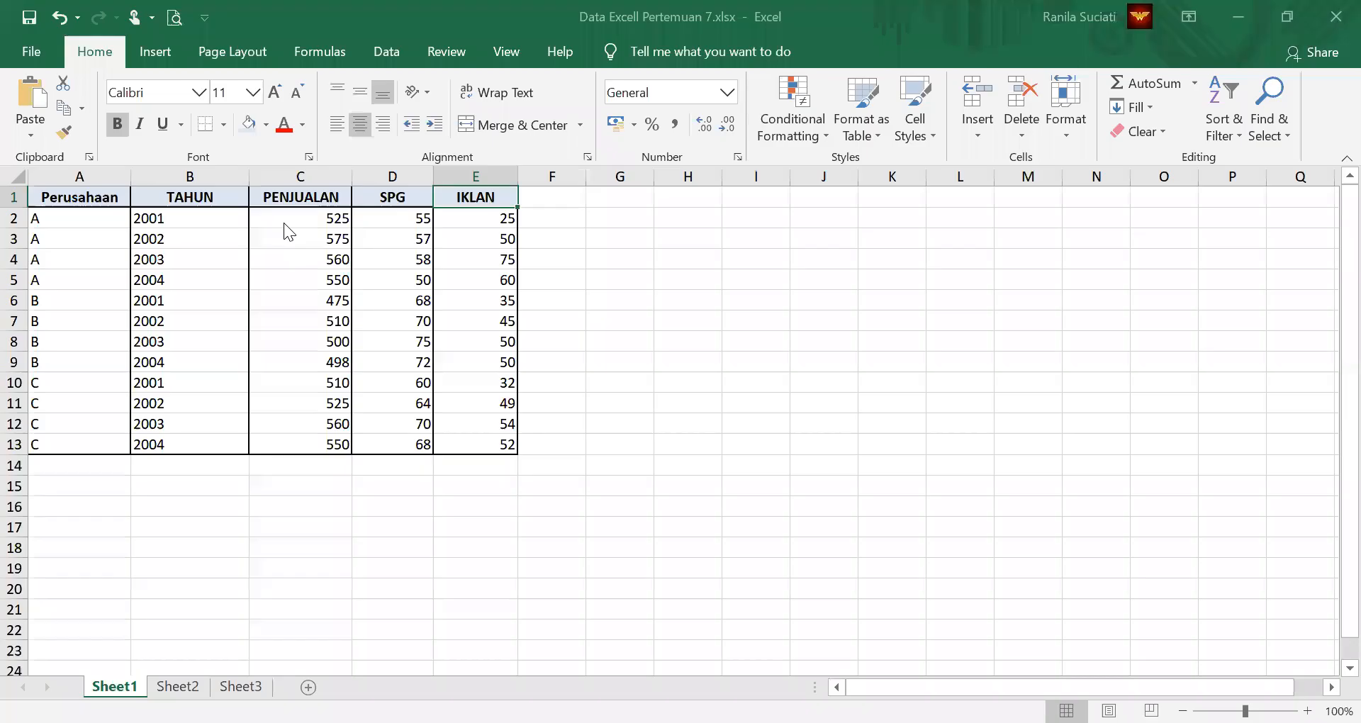
left_click(437, 241)
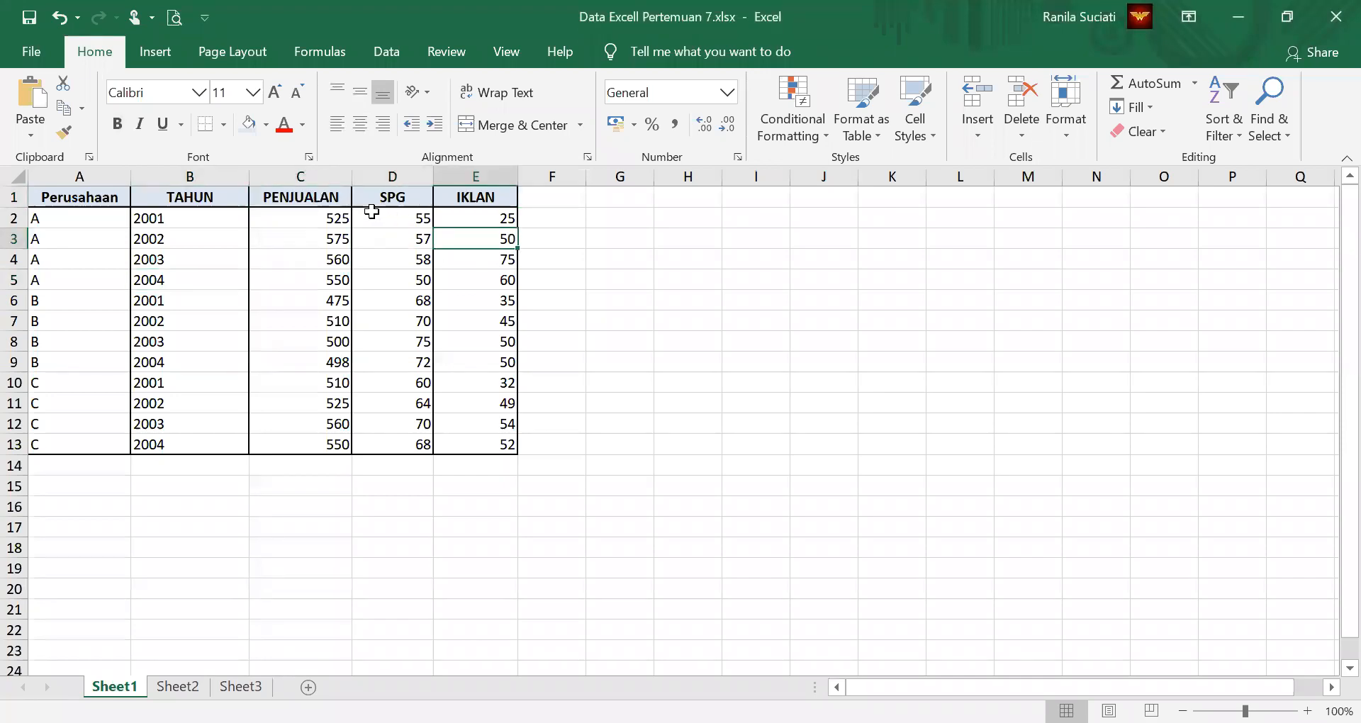
left_click(329, 205)
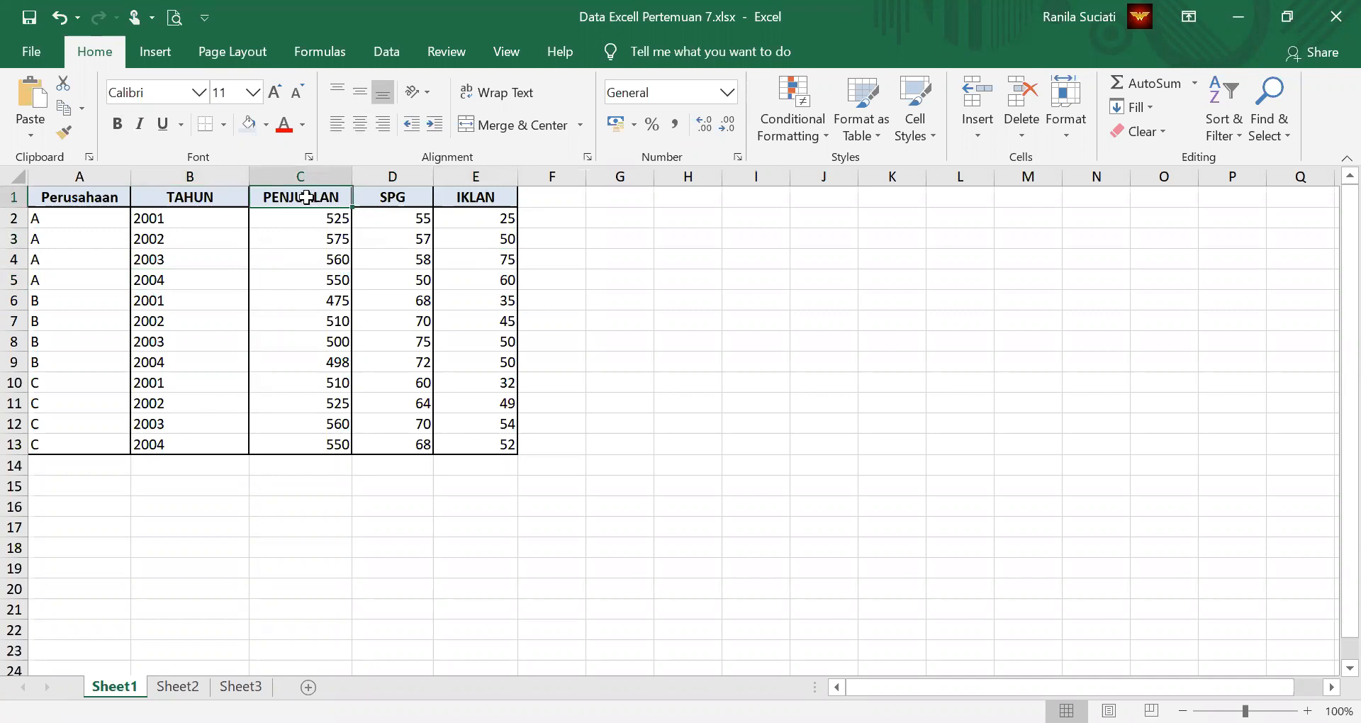
left_click_drag(307, 199, 338, 443)
key("ctrl+c")
key("alt+Tab")
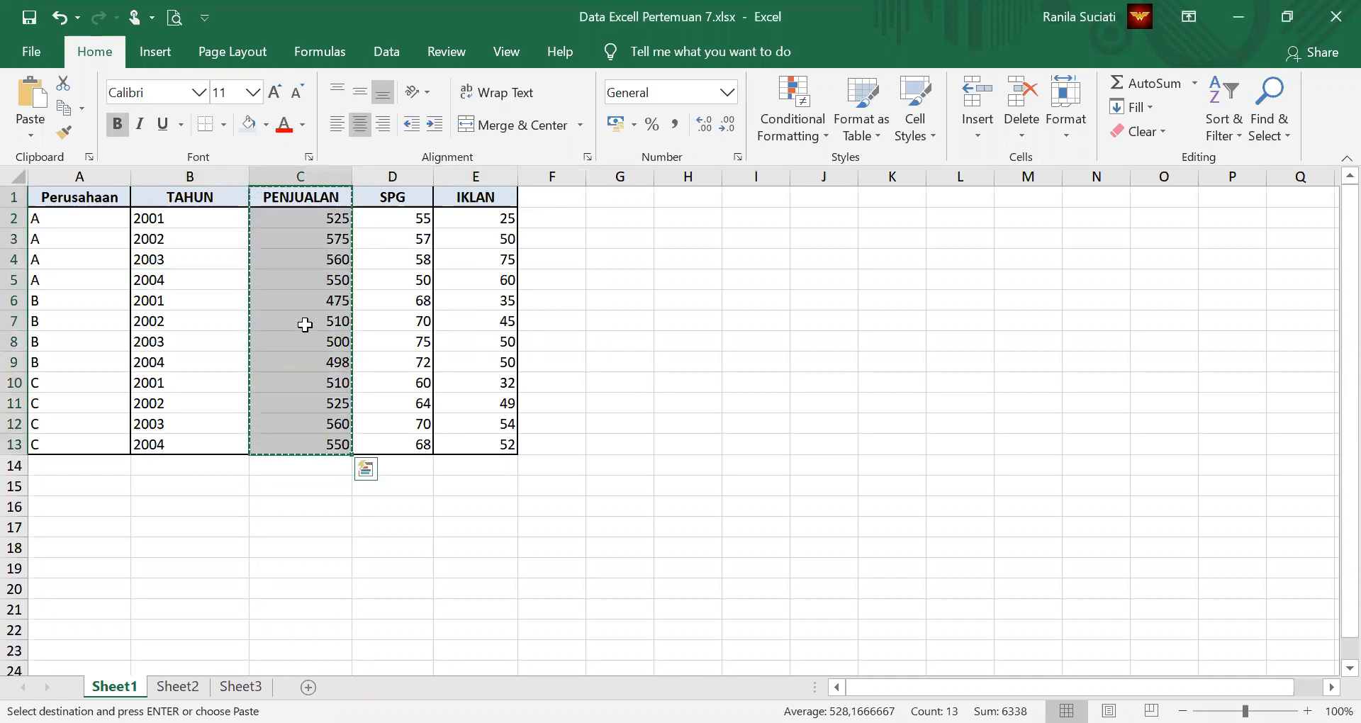
left_click(305, 325)
key("Escape")
left_click_drag(303, 197, 336, 441)
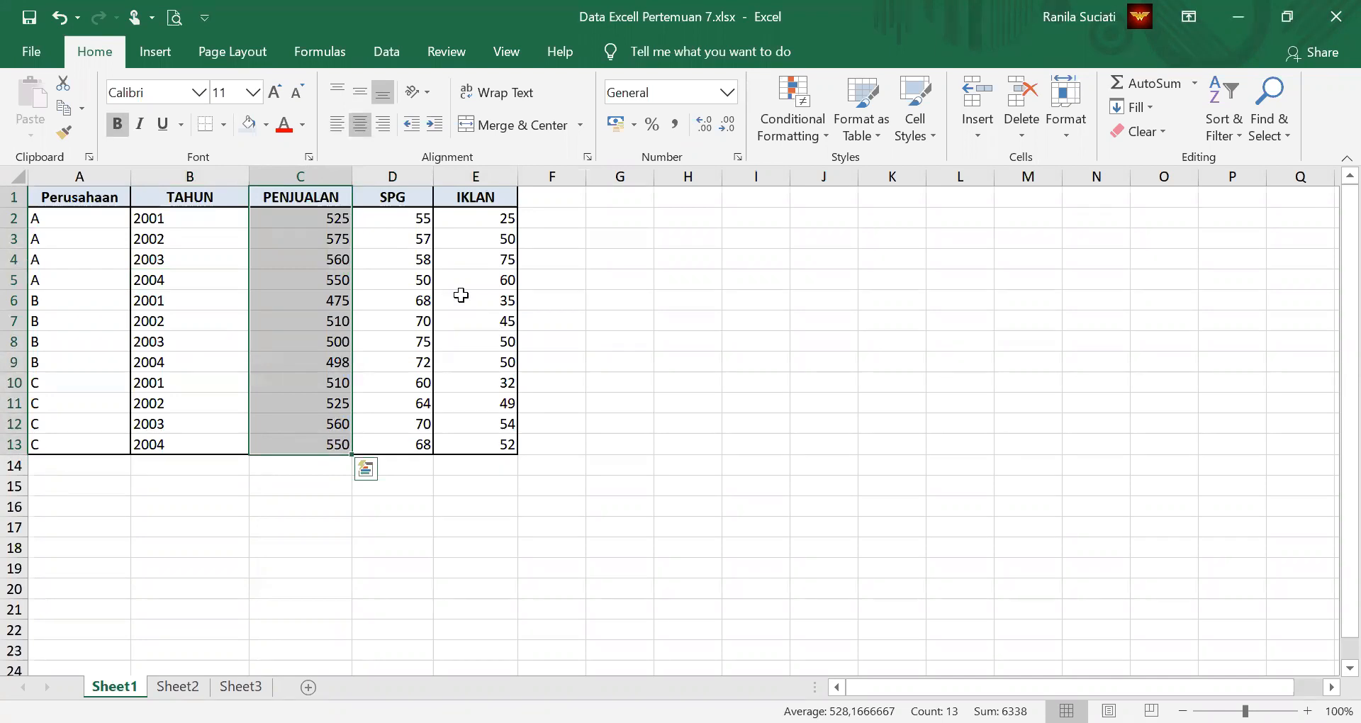
right_click(338, 313)
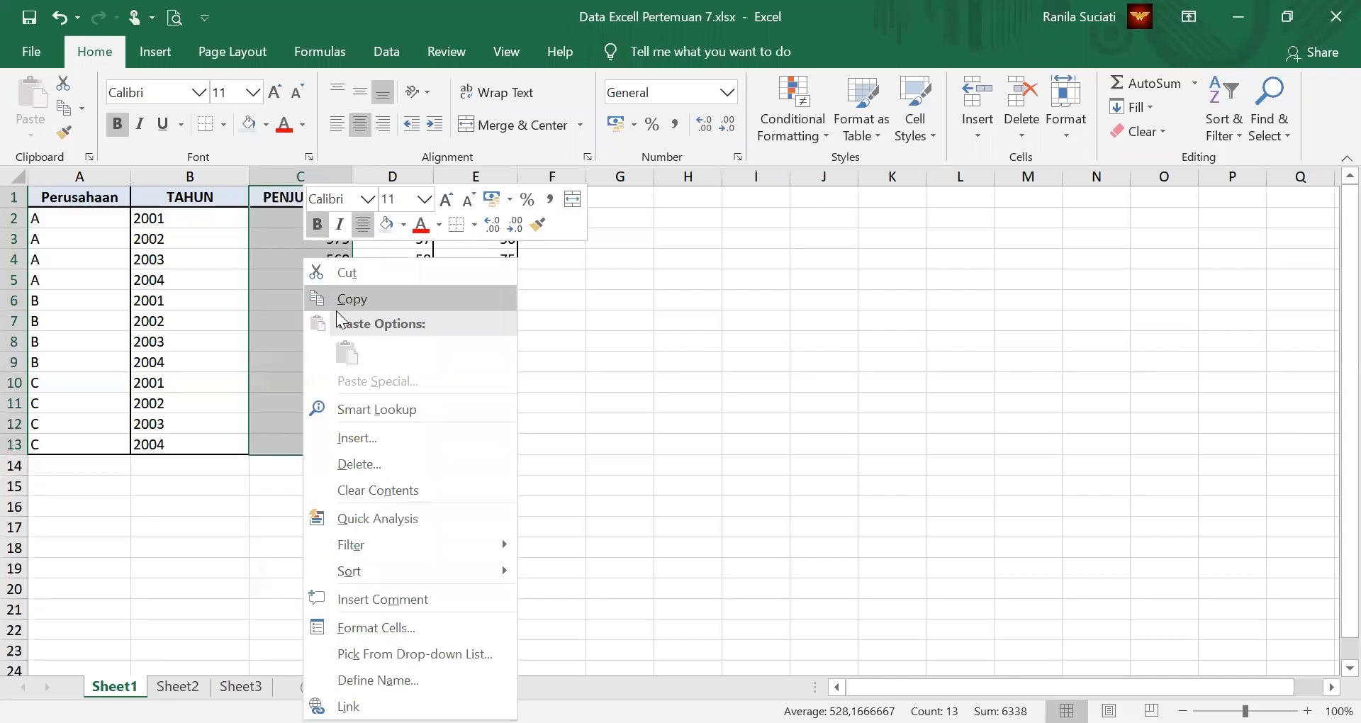
left_click(342, 299)
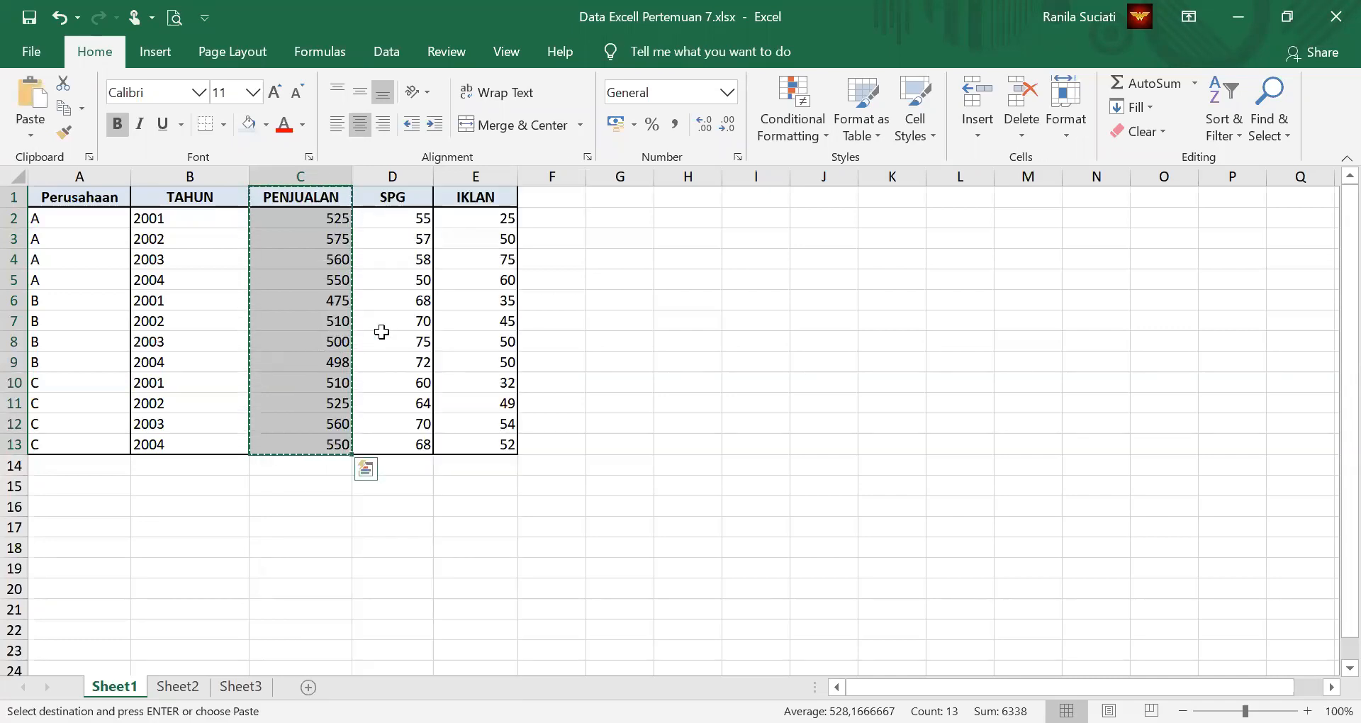
left_click(618, 284)
left_click(339, 339)
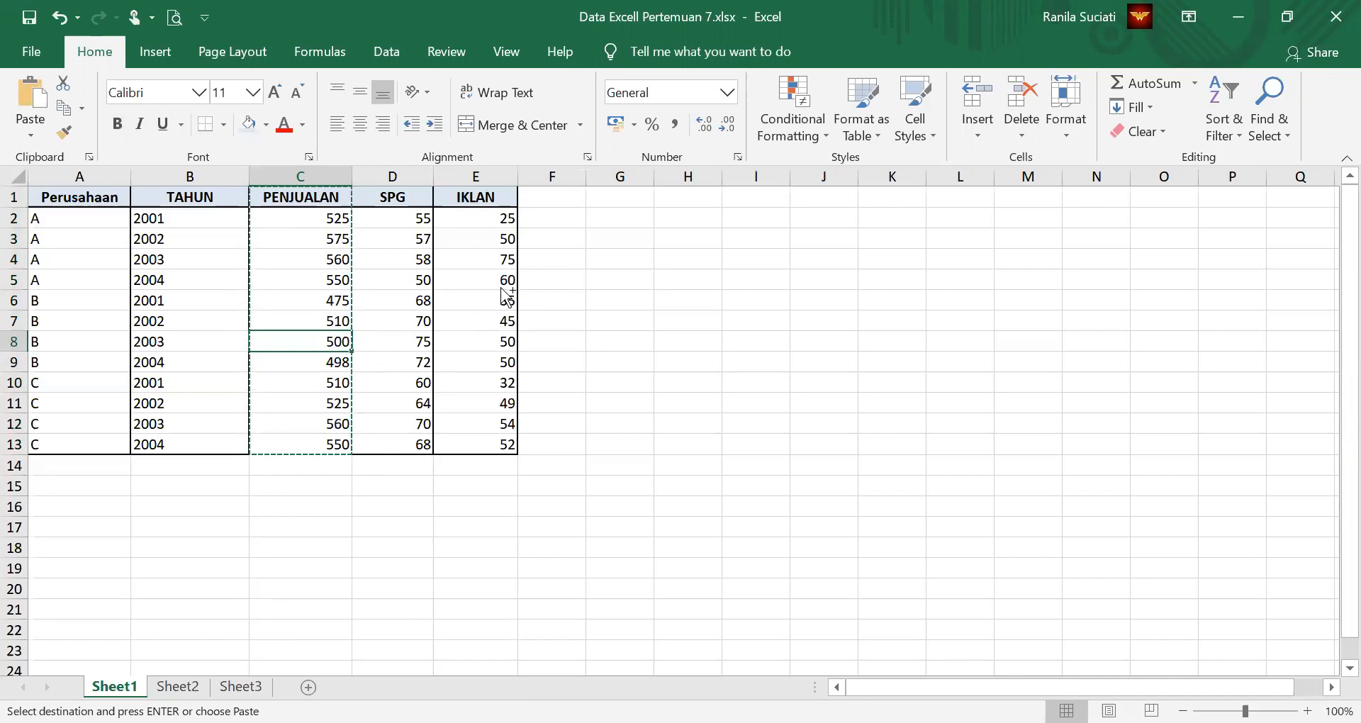
key("Escape")
left_click(451, 316)
left_click(548, 261)
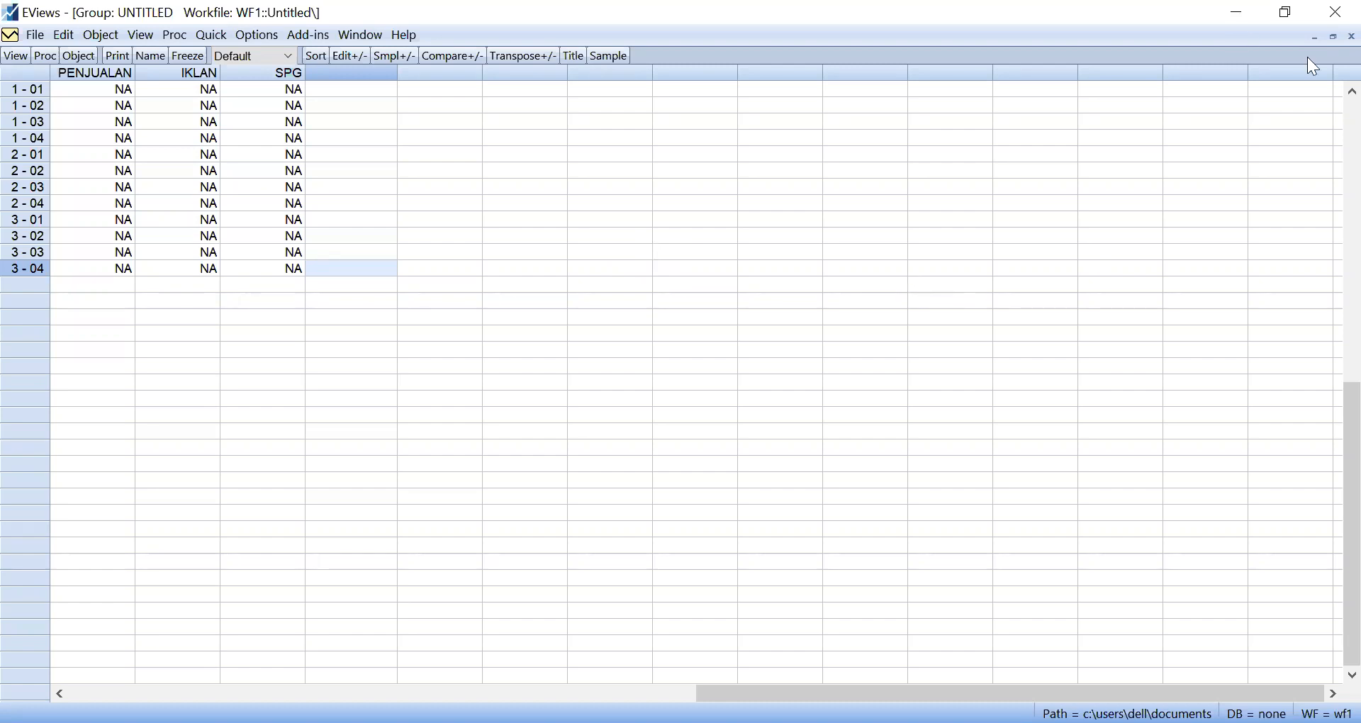
Switch to EViews, discard the untitled group and open the penjualan series on its own.
left_click(1351, 35)
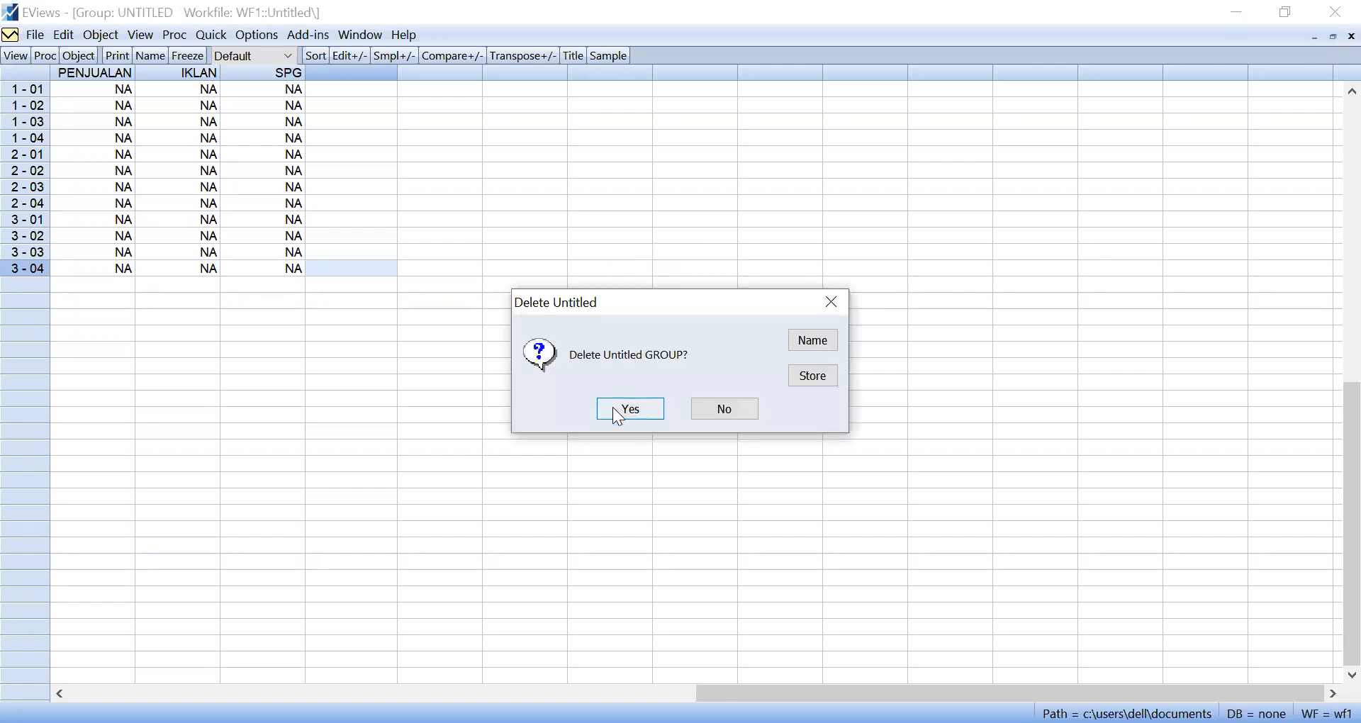
key("Return")
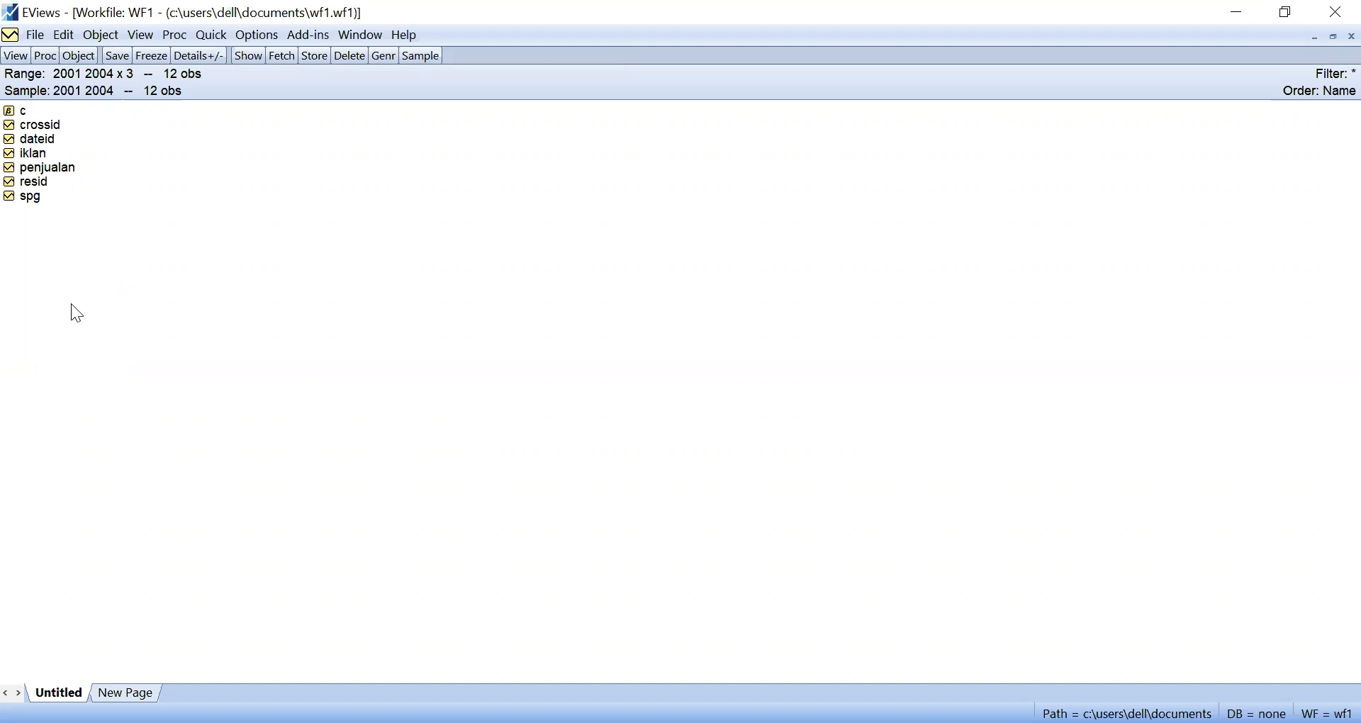
double_click(37, 167)
left_click(170, 208)
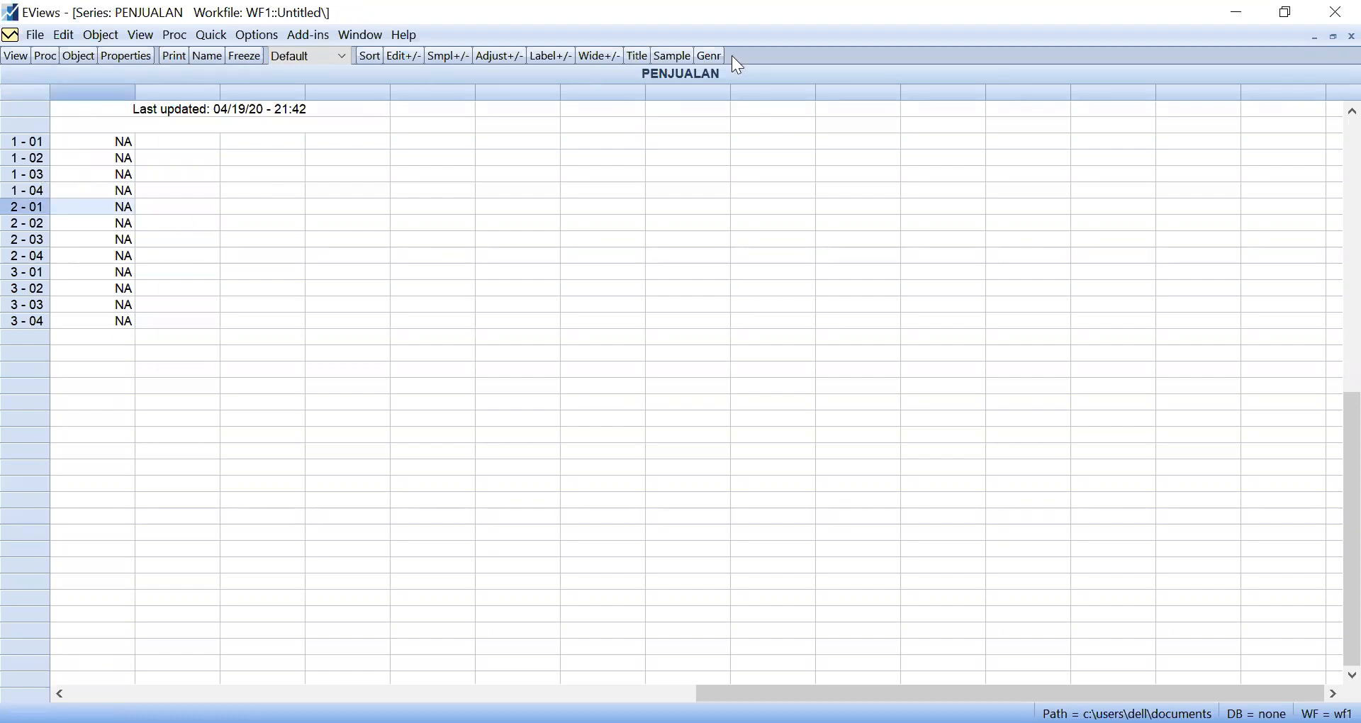
key("Up")
key("Up")
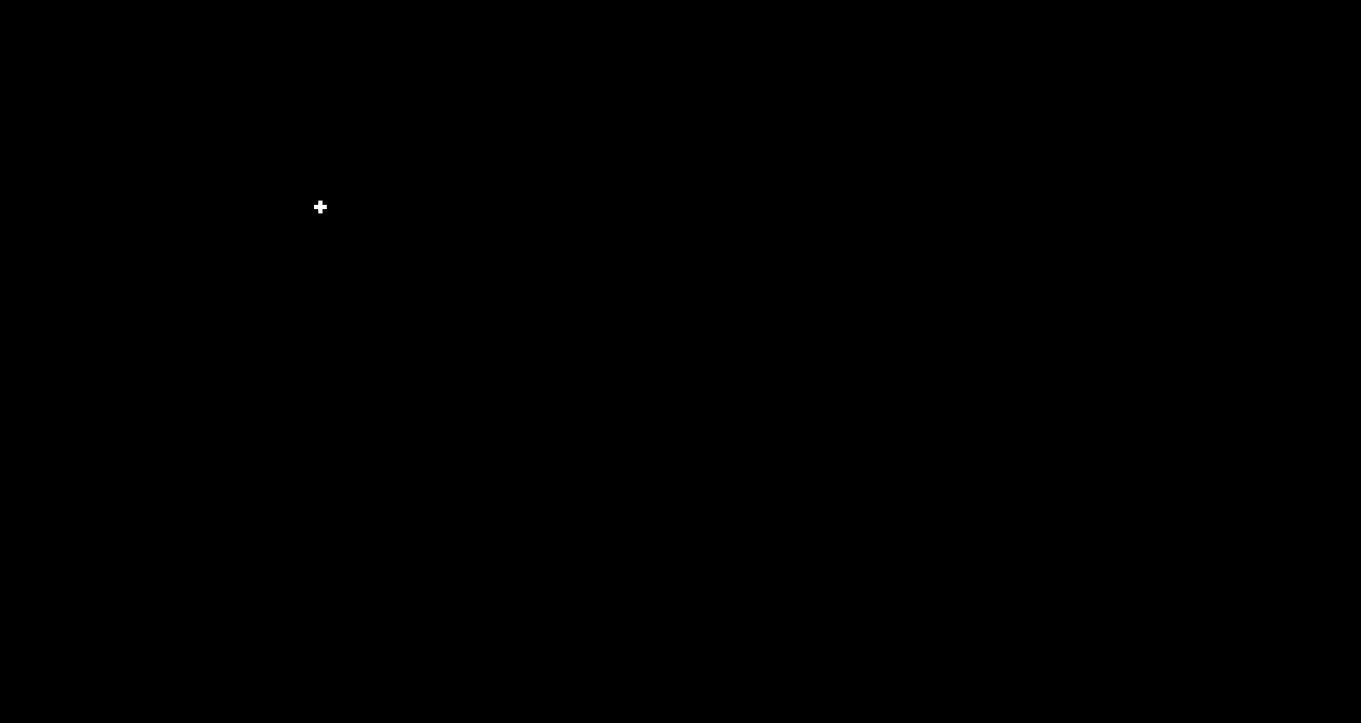
Switch to the Excel workbook and copy the PENJUALAN column including its header, C1:C13.
left_click_drag(319, 202, 321, 447)
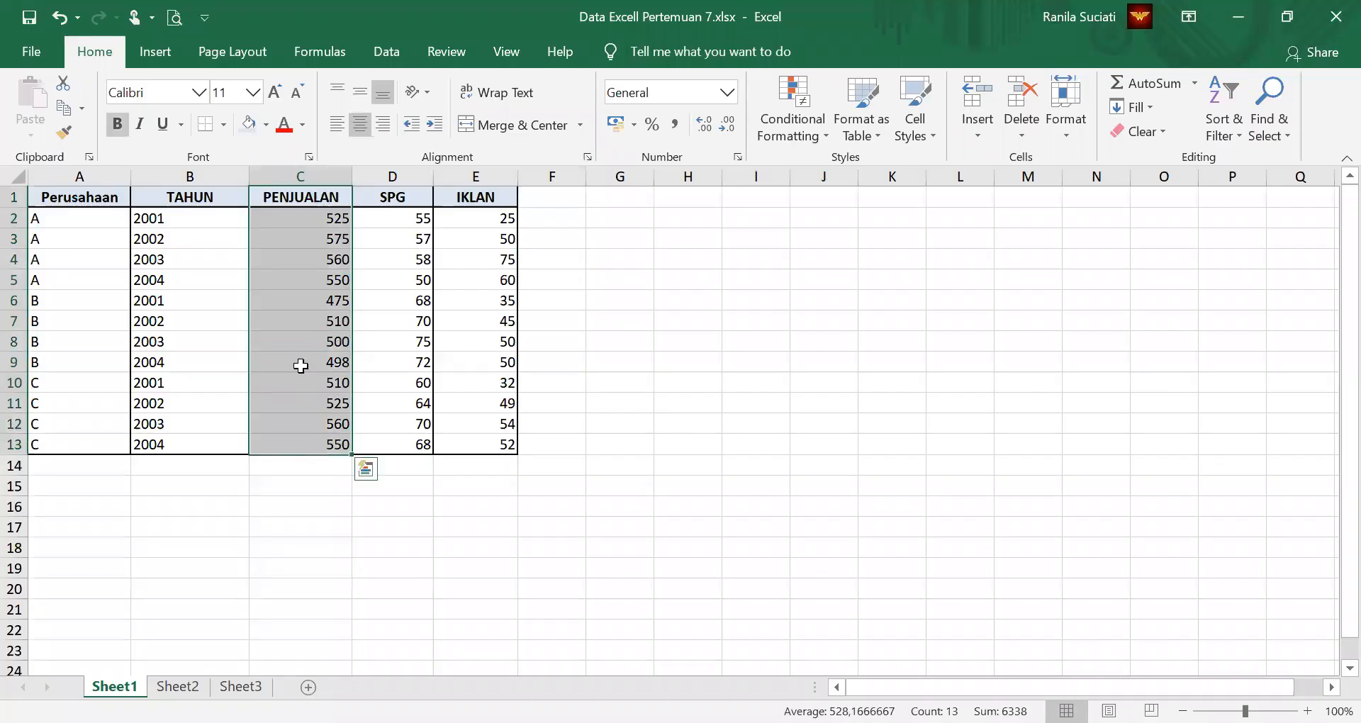
right_click(300, 366)
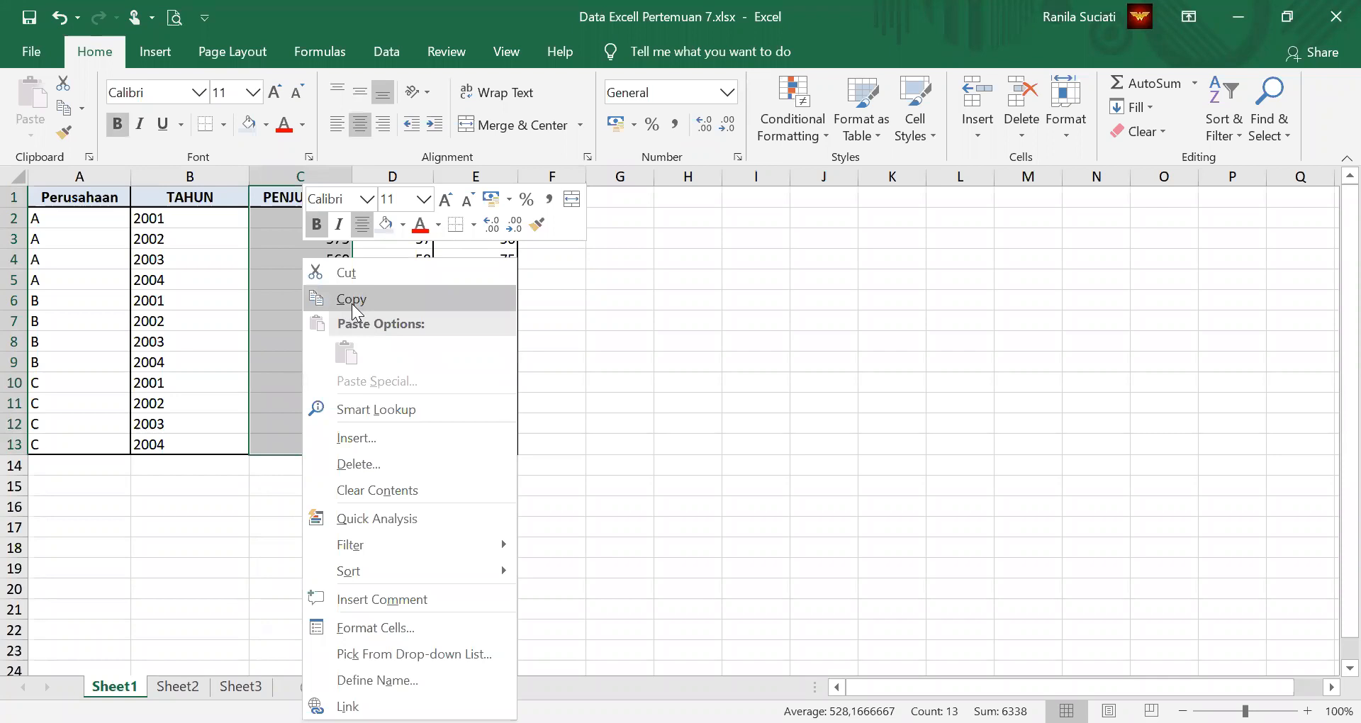
left_click(352, 304)
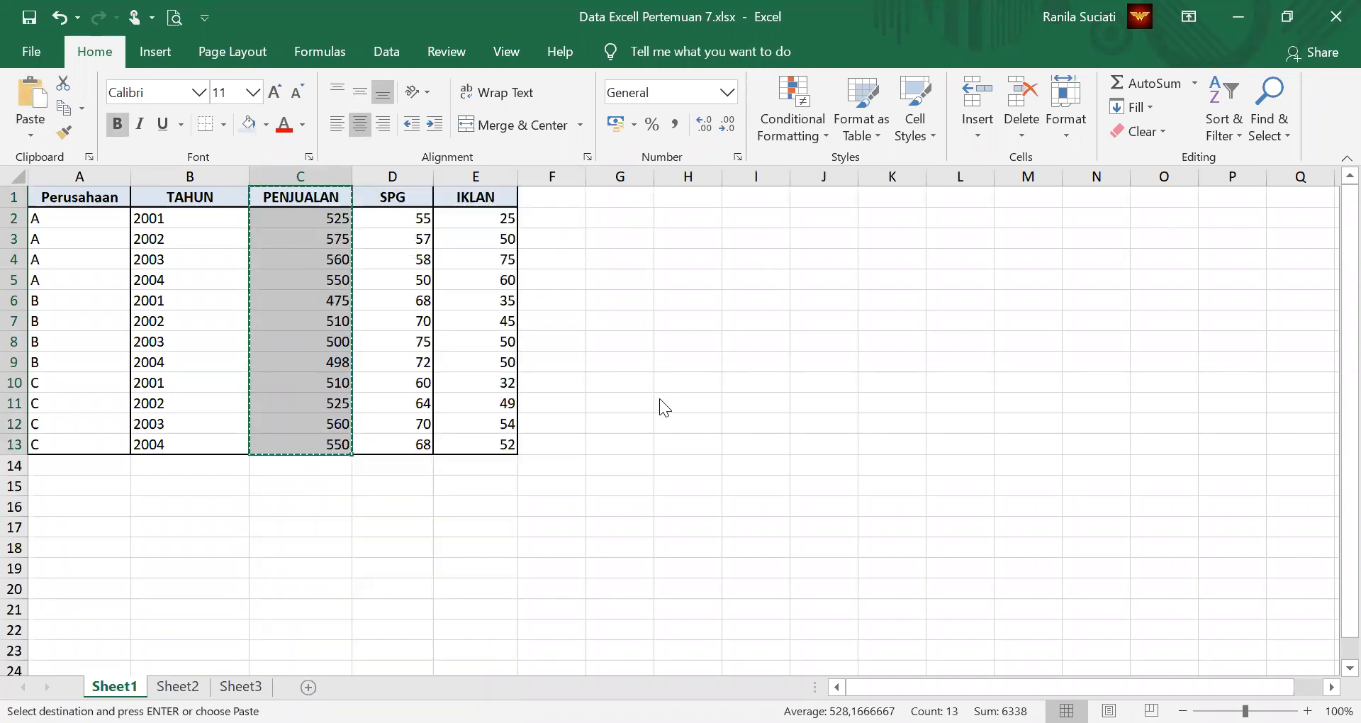
key("alt+Tab")
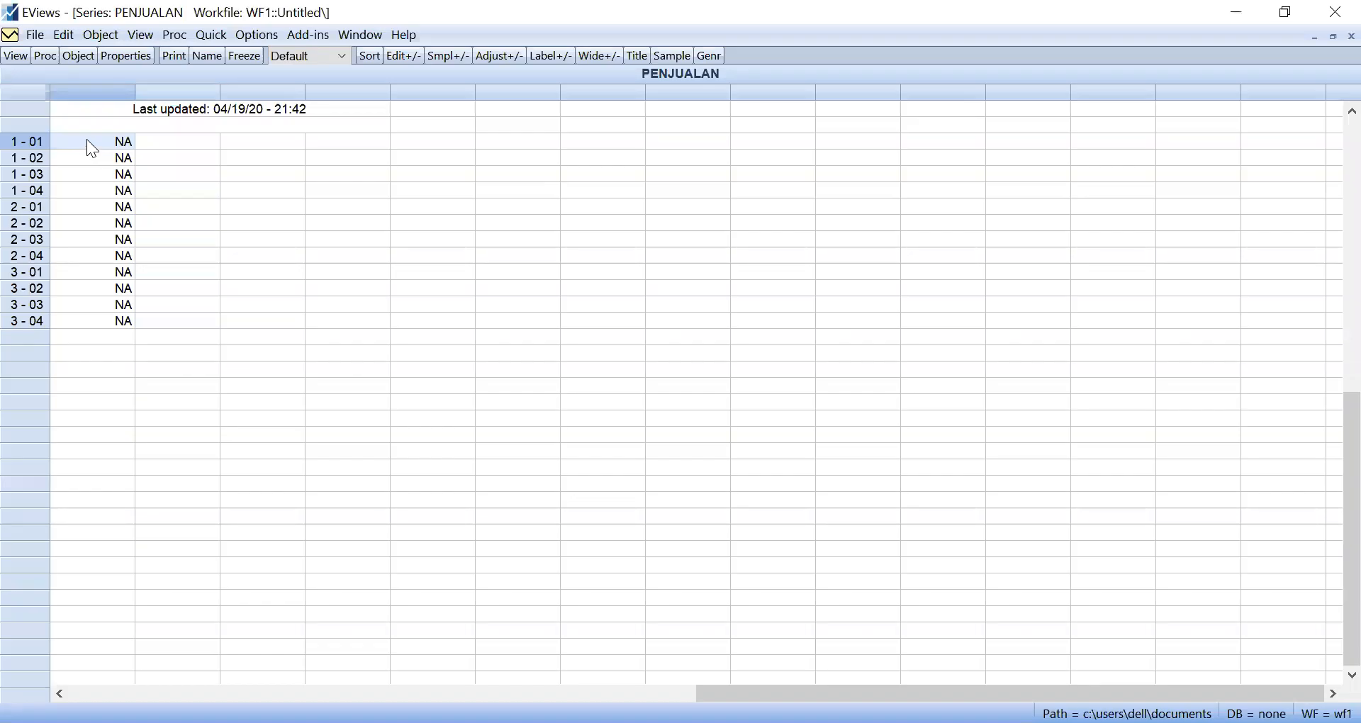
Try pasting the copied column with its header into the penjualan series from observation 1-01, switching to edit mode, and check the cells.
right_click(90, 148)
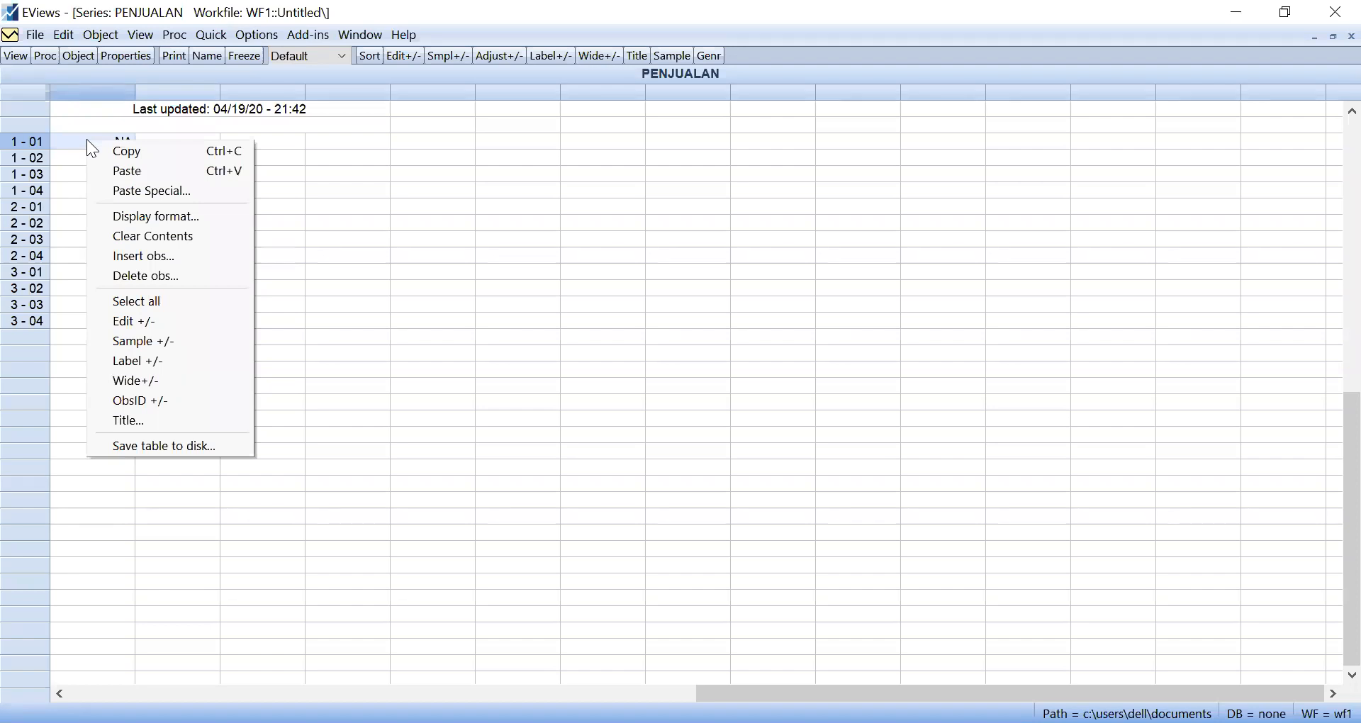
left_click(108, 173)
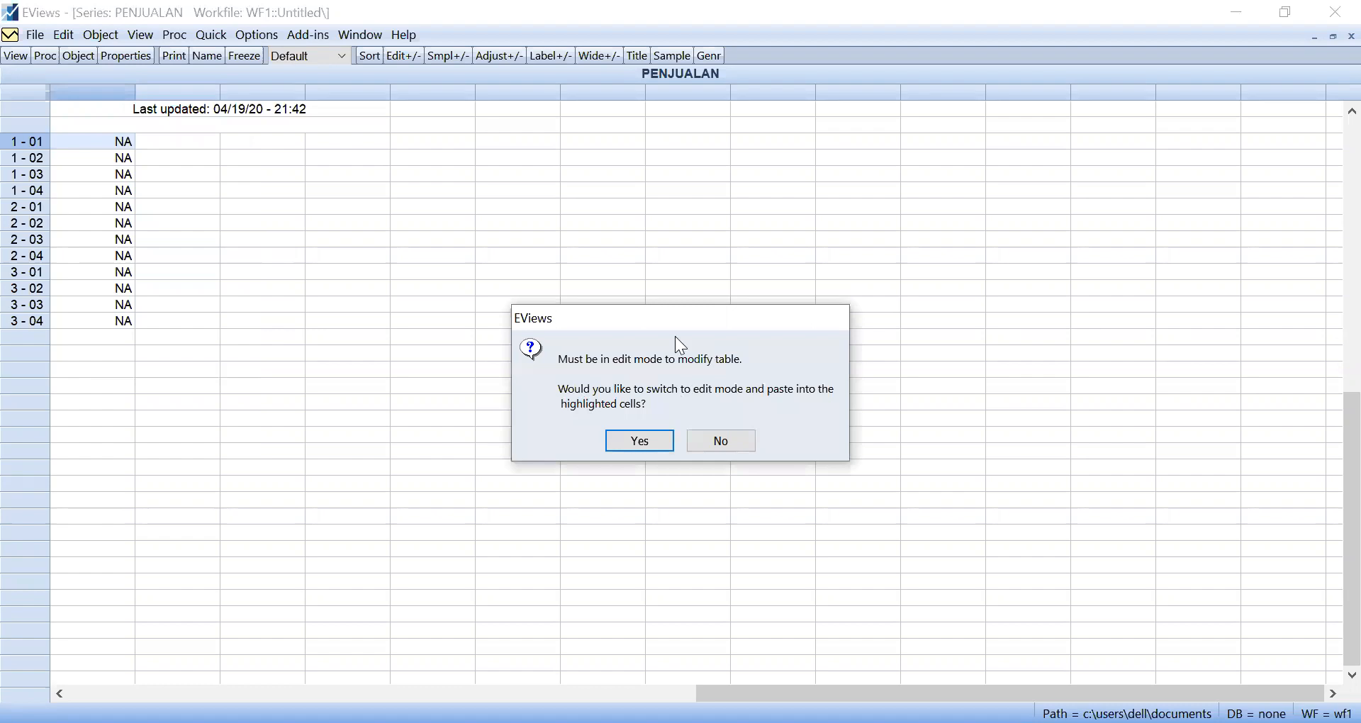
left_click(641, 442)
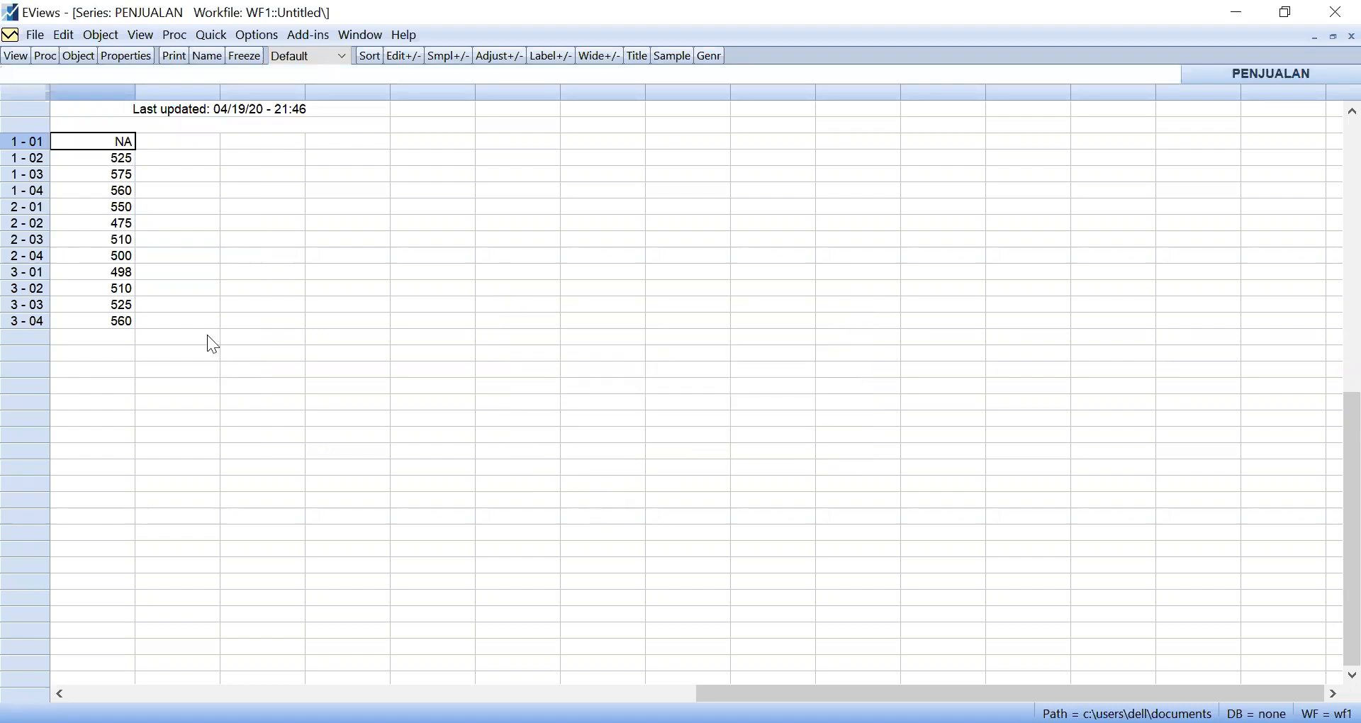
left_click(131, 210)
left_click(120, 142)
left_click(117, 208)
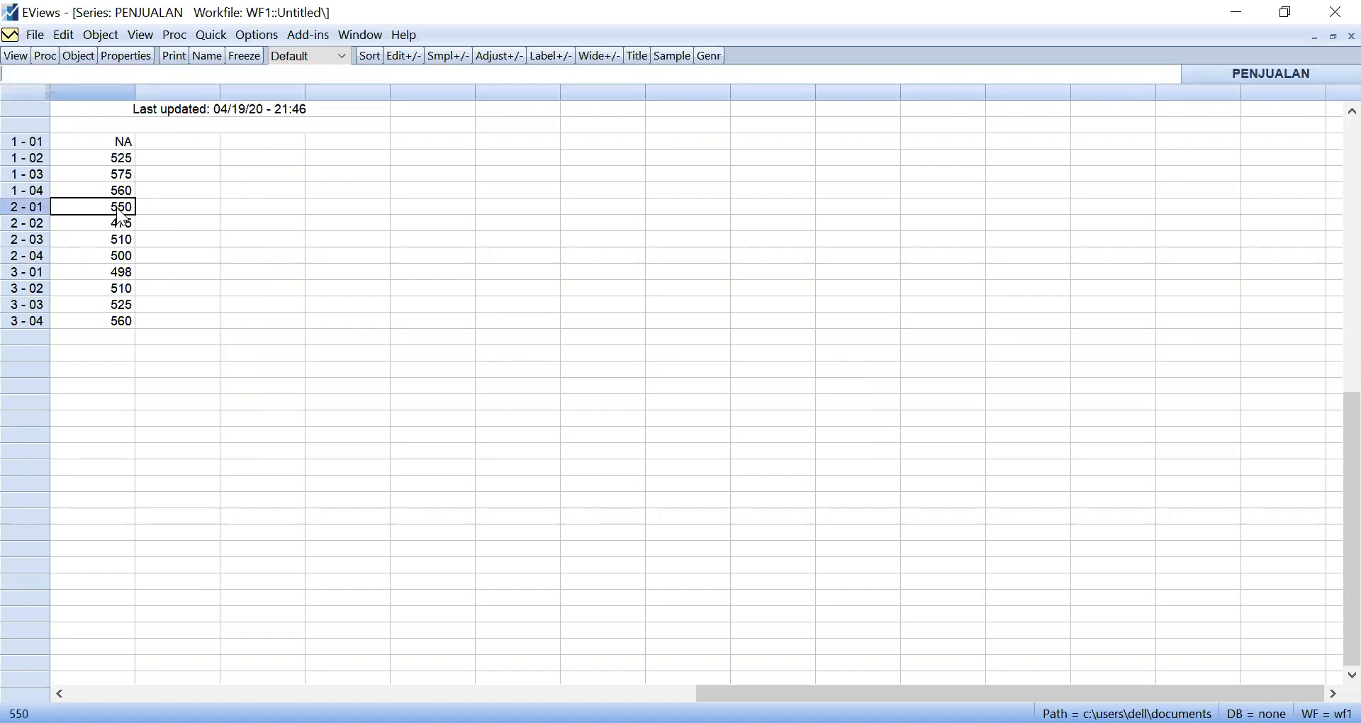
left_click(85, 141)
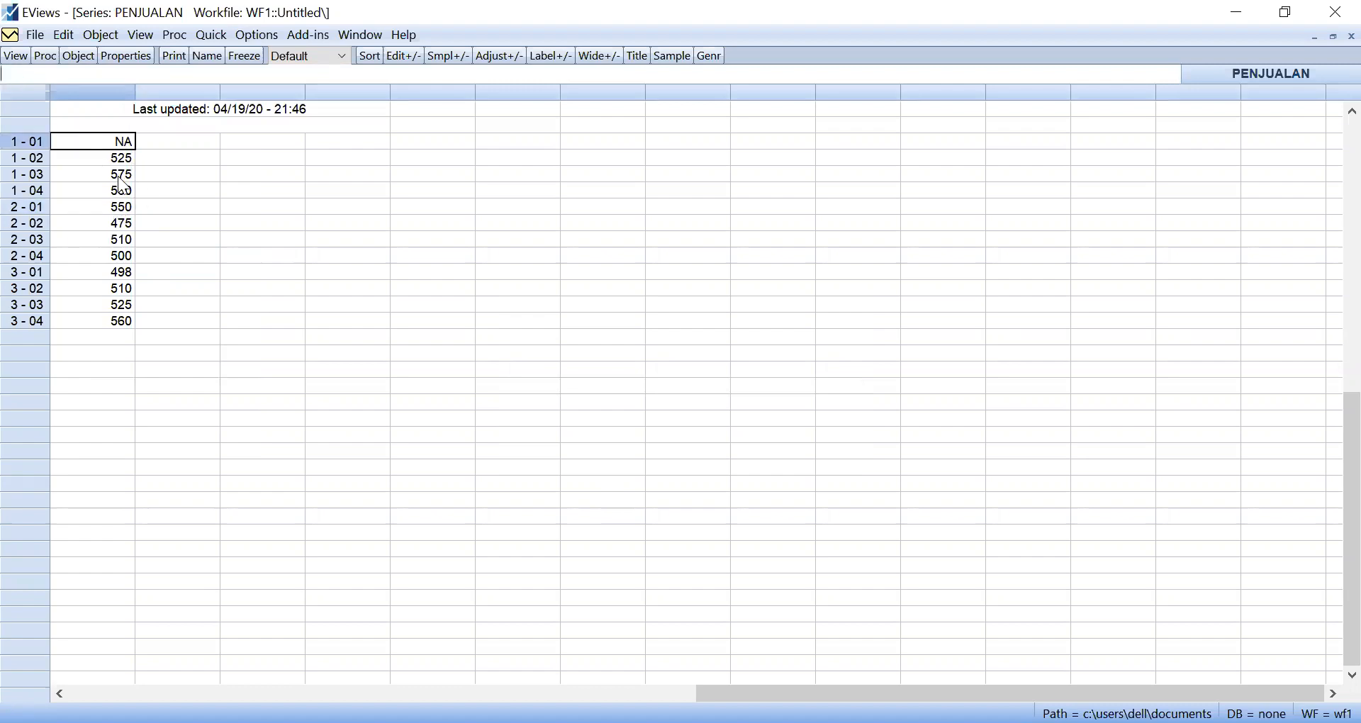
left_click(131, 178)
left_click(115, 144)
Switch to the Excel workbook and copy only the PENJUALAN values without the header, C2:C13.
key("alt+Tab")
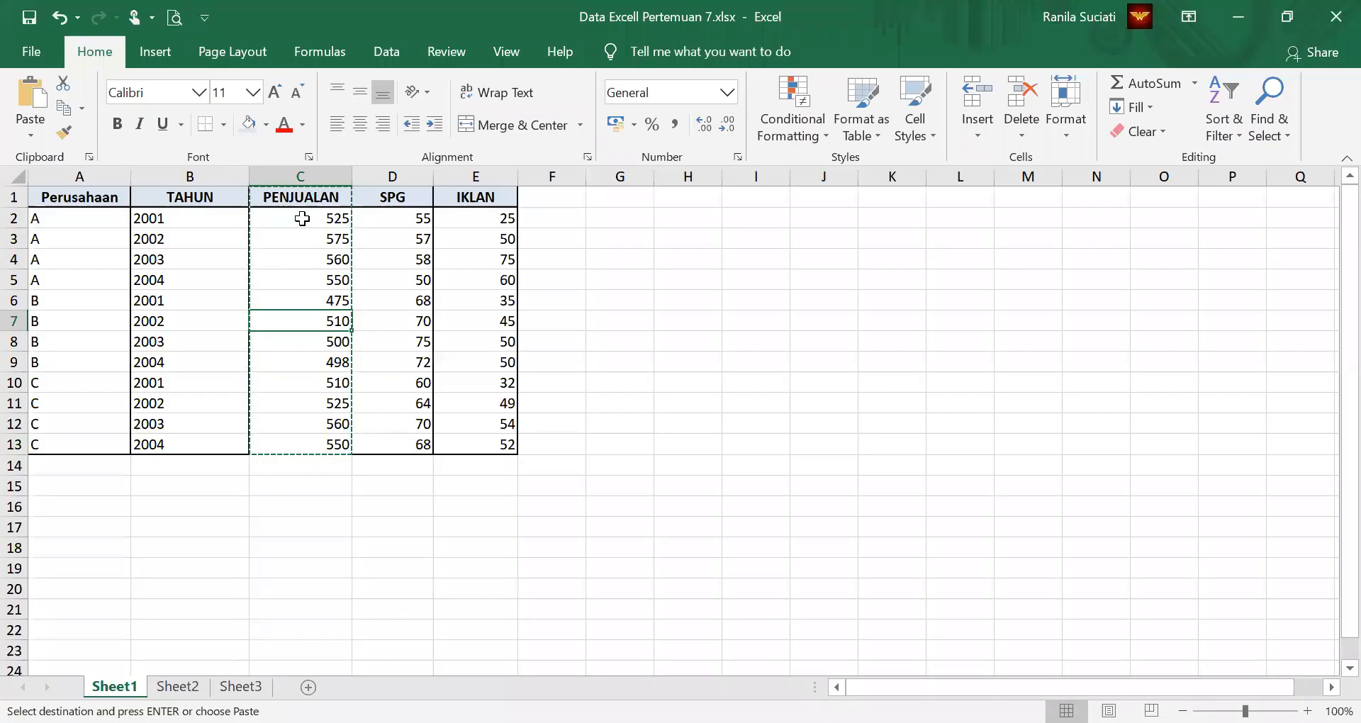
left_click_drag(302, 219, 315, 446)
key("ctrl+v")
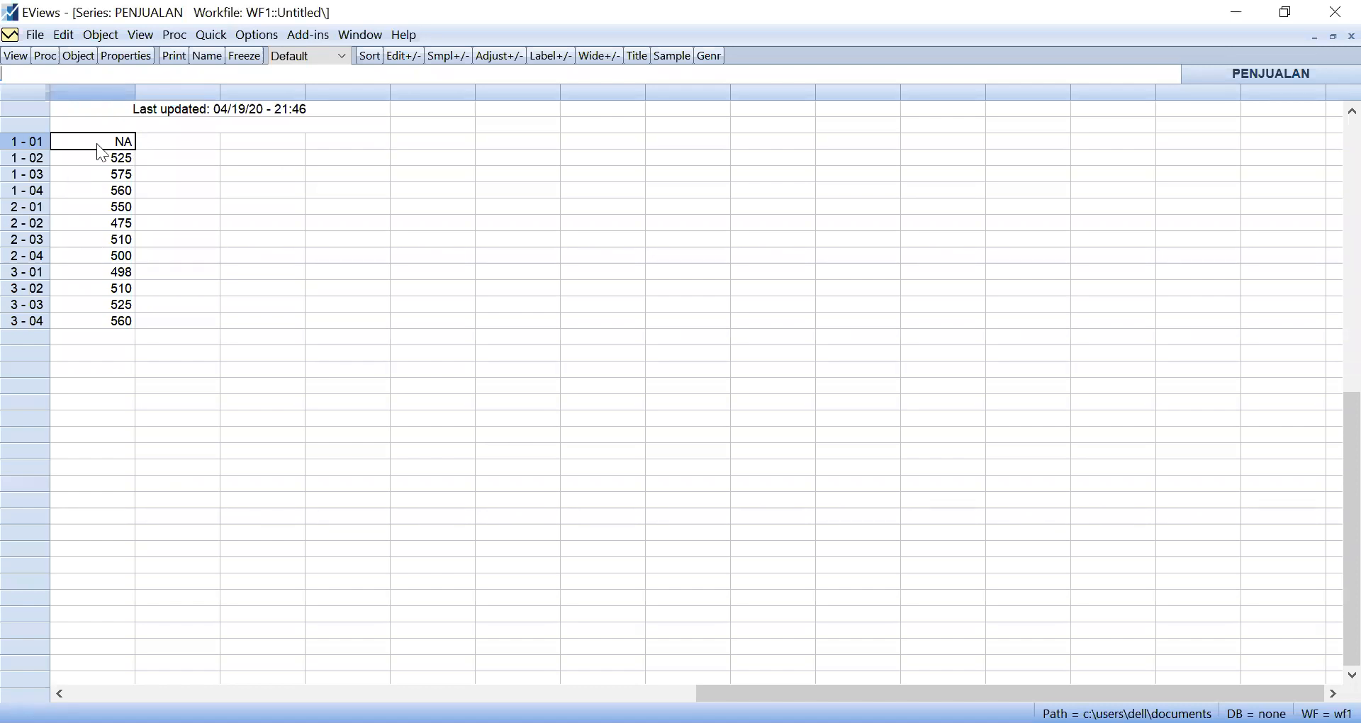
Paste the copied sales values into the penjualan series in EViews starting at observation 1-01, check them and close the series.
right_click(97, 143)
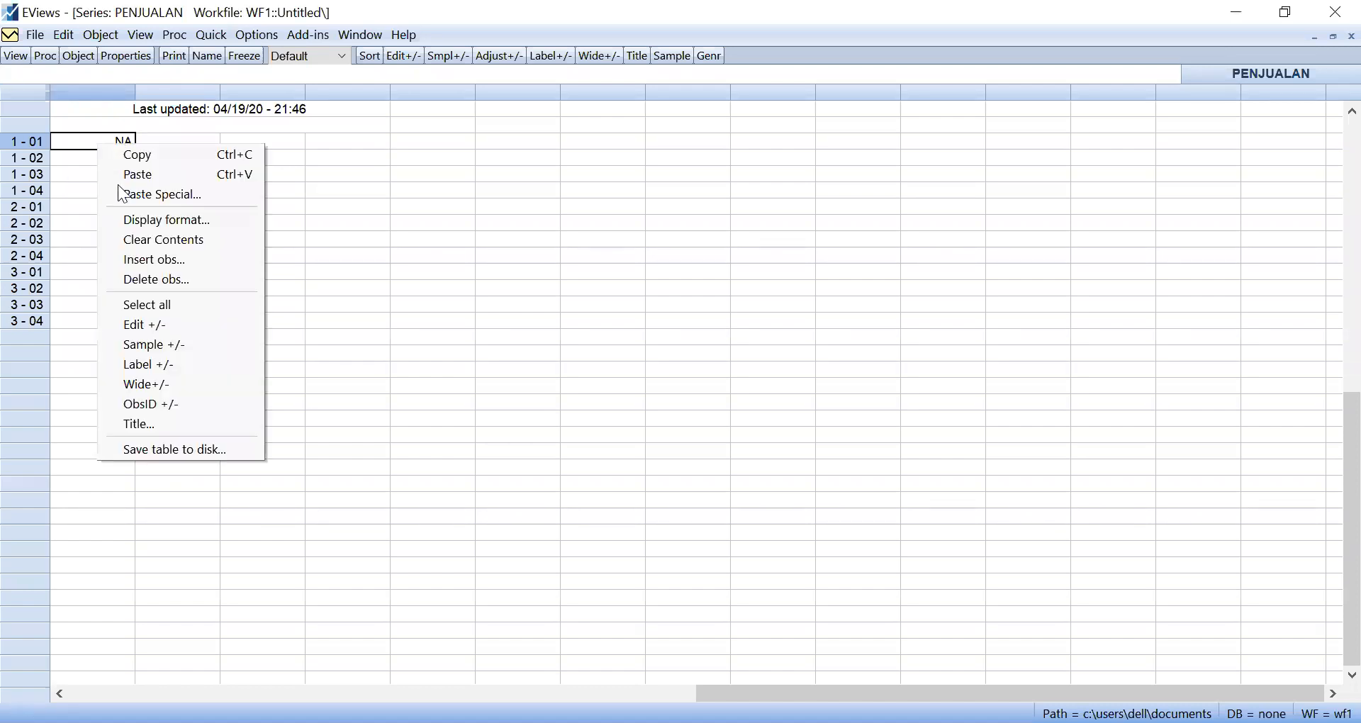
left_click(195, 173)
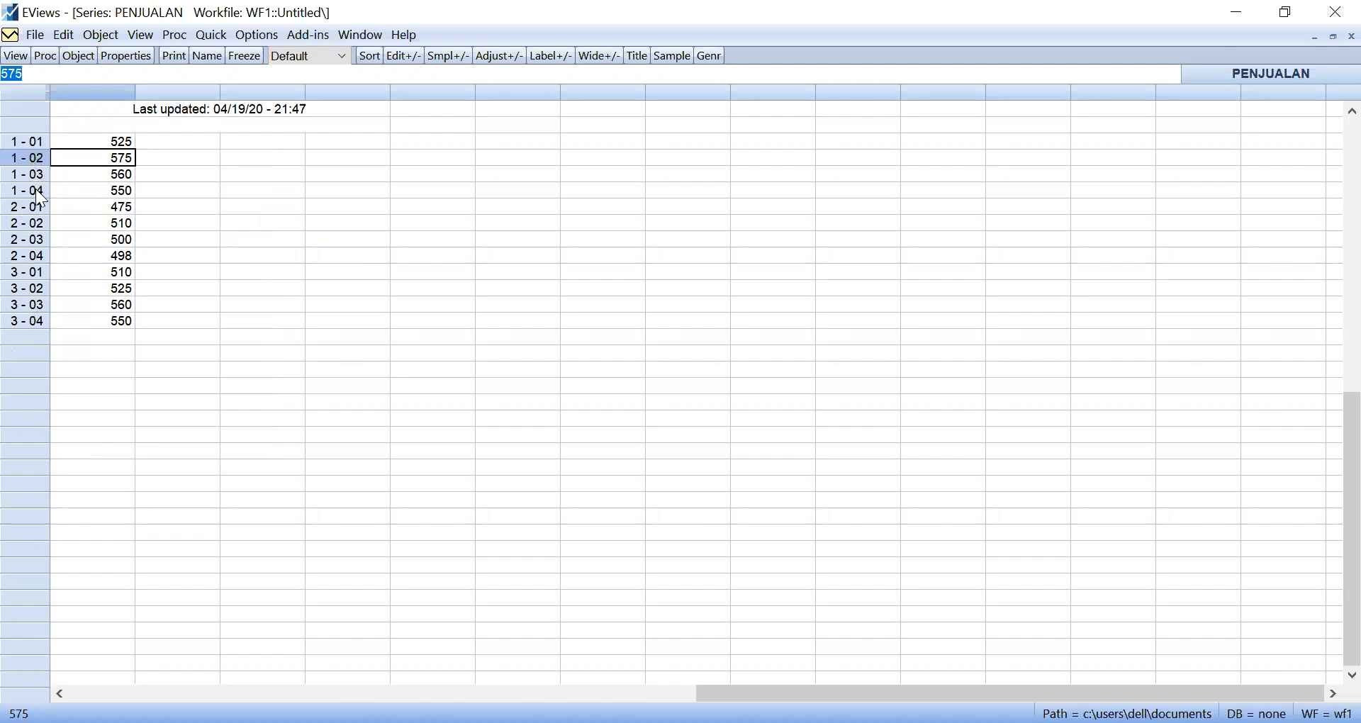
left_click(333, 300)
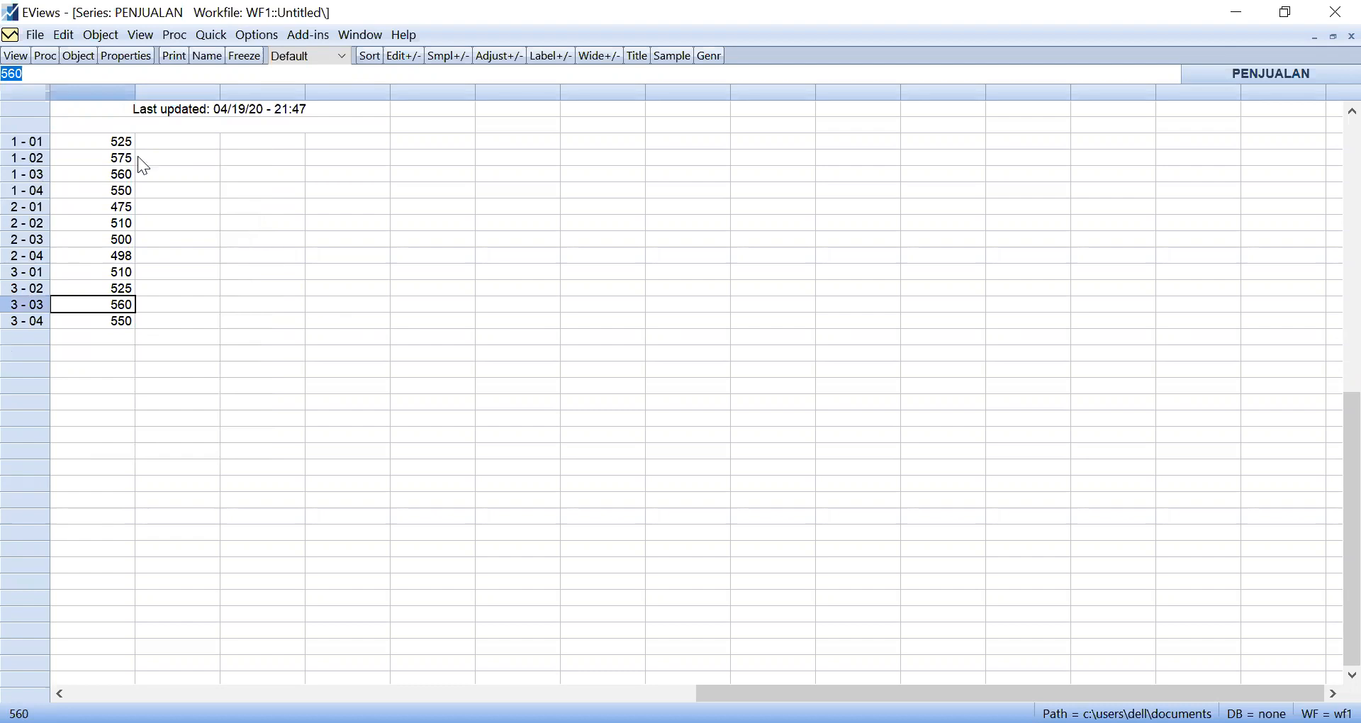
scroll(478, 238, "up", 1)
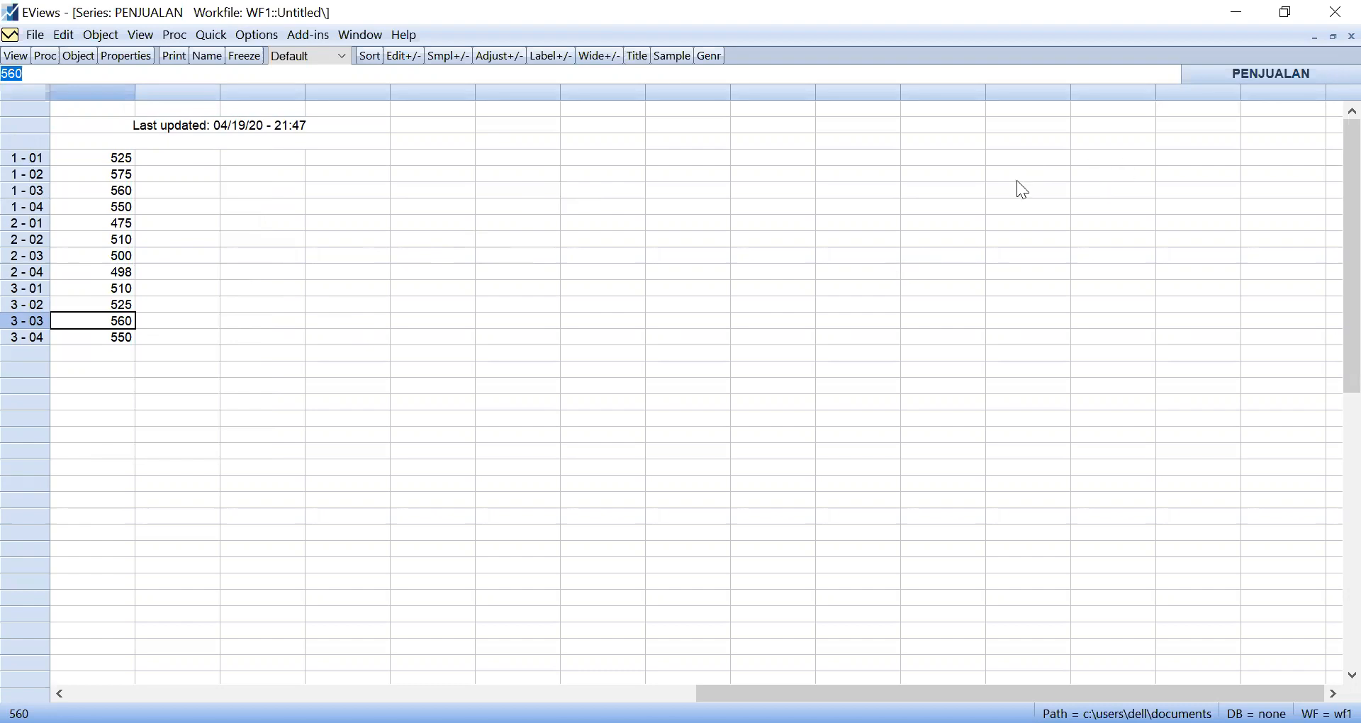
left_click(1352, 36)
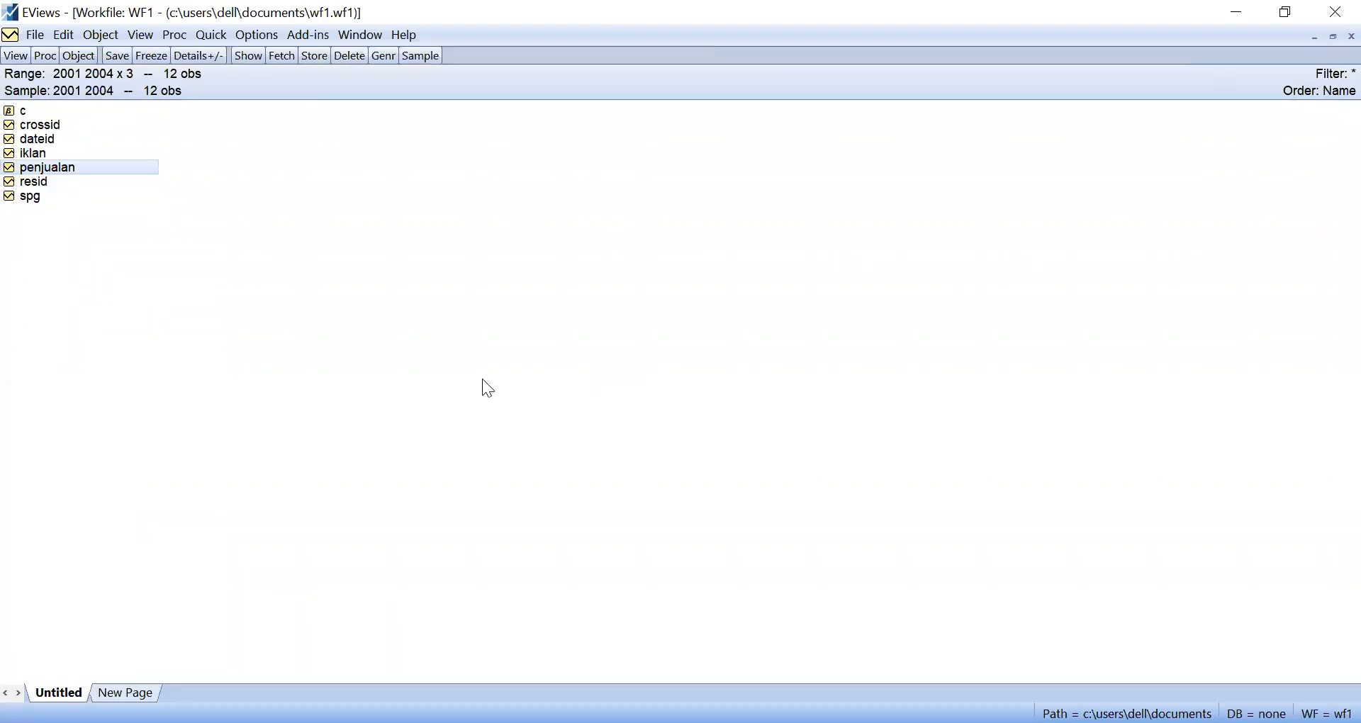
double_click(62, 172)
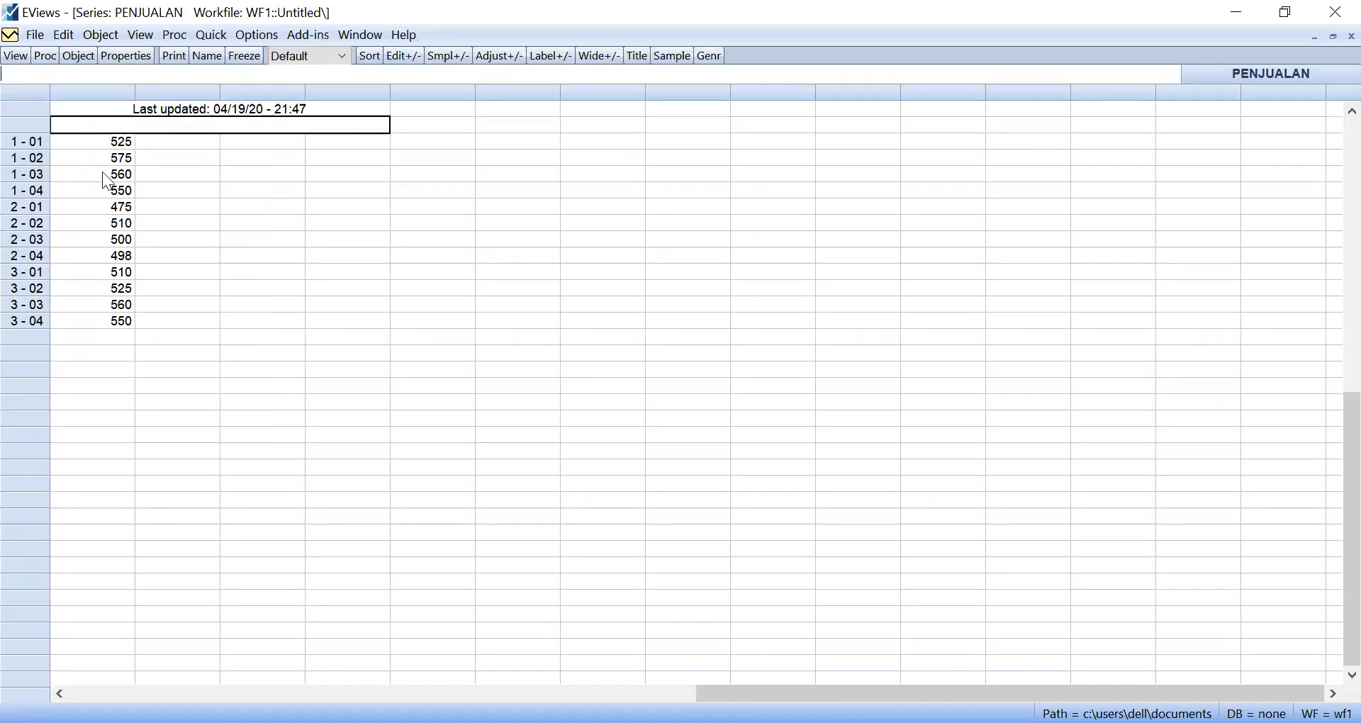
left_click(1352, 36)
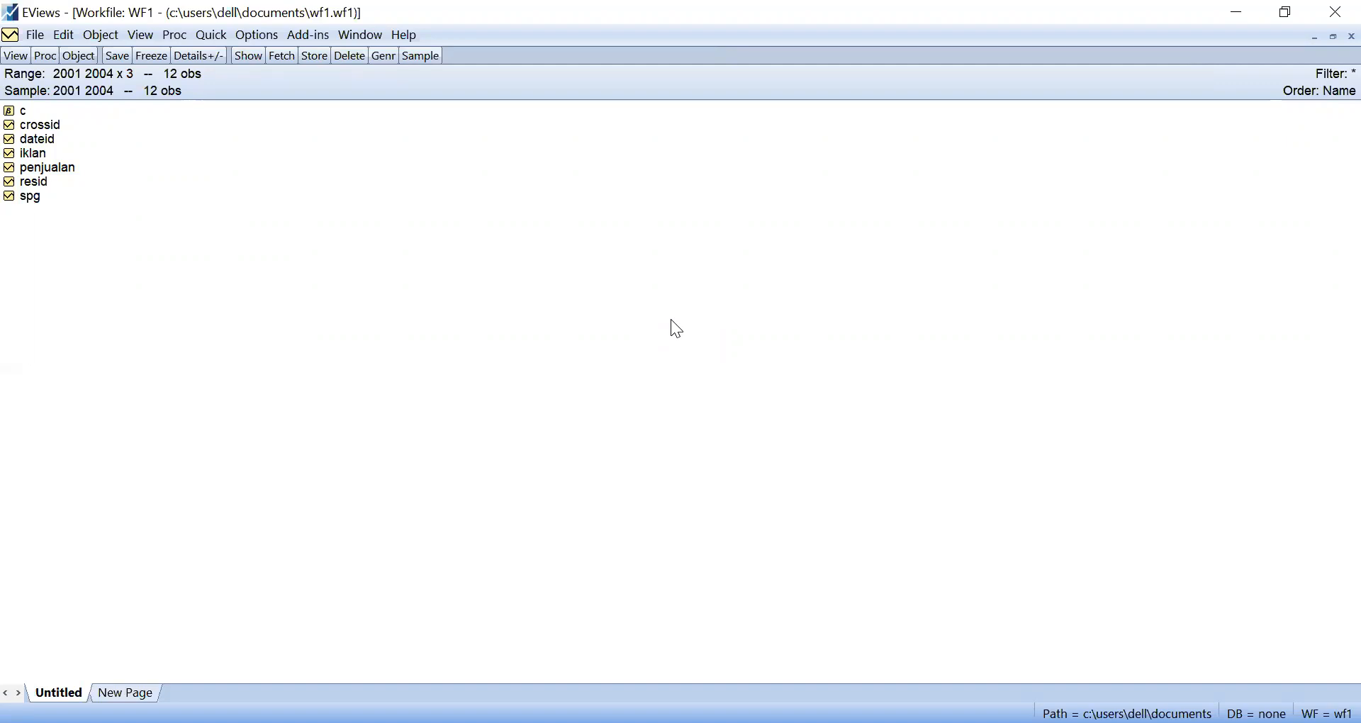
Open the spg series from the workfile and select its first observation, 1-01.
double_click(79, 196)
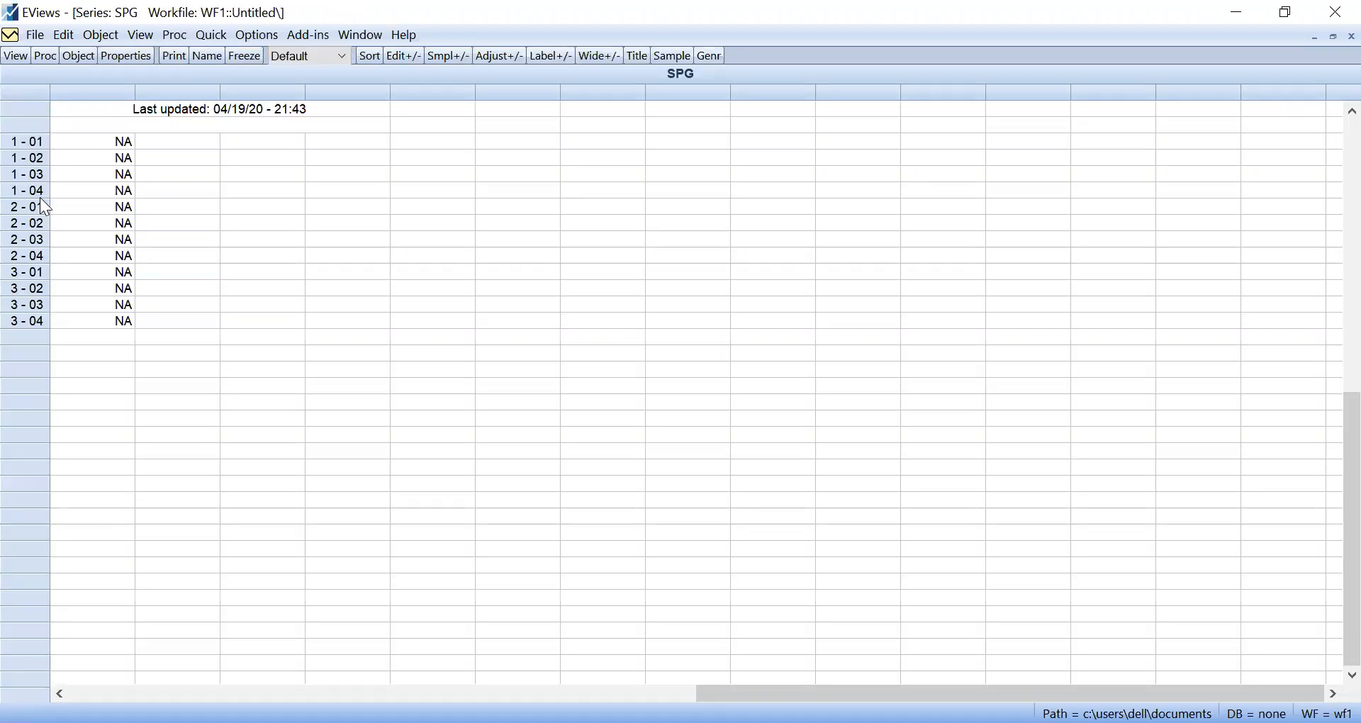
left_click(232, 186)
left_click(146, 169)
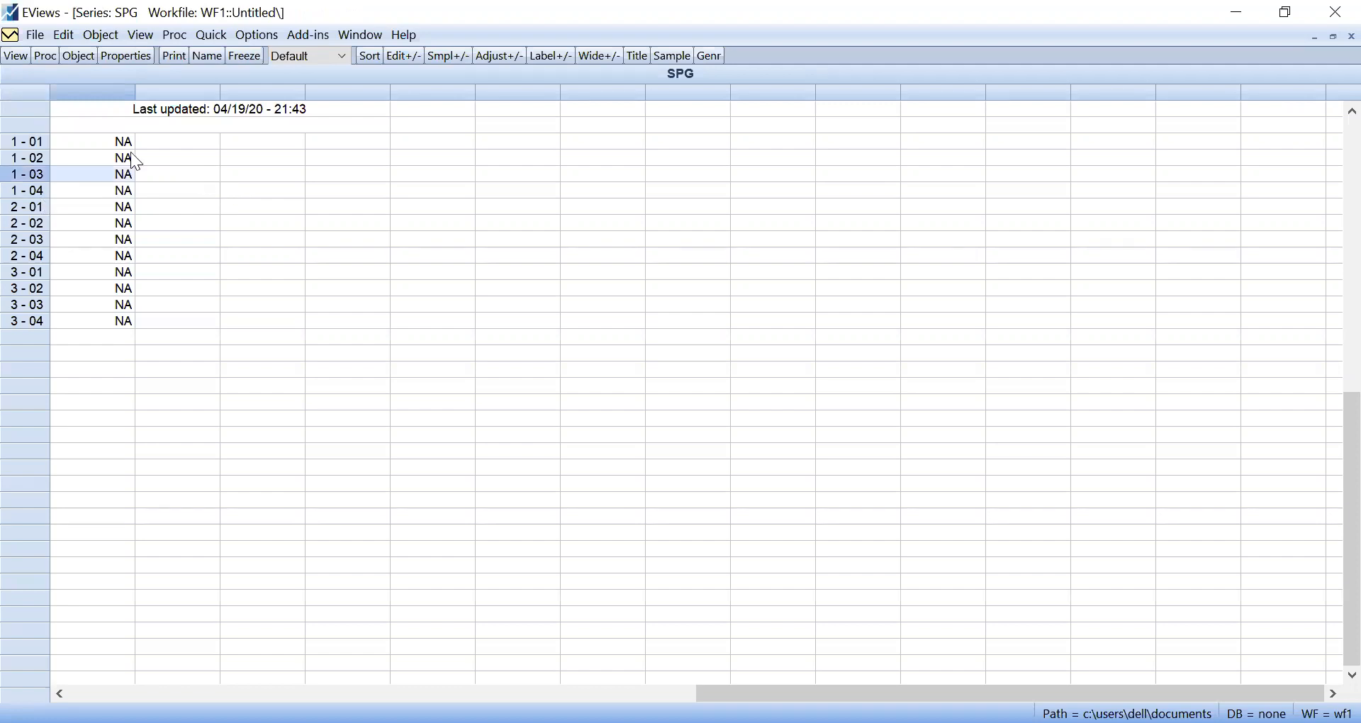
left_click(122, 144)
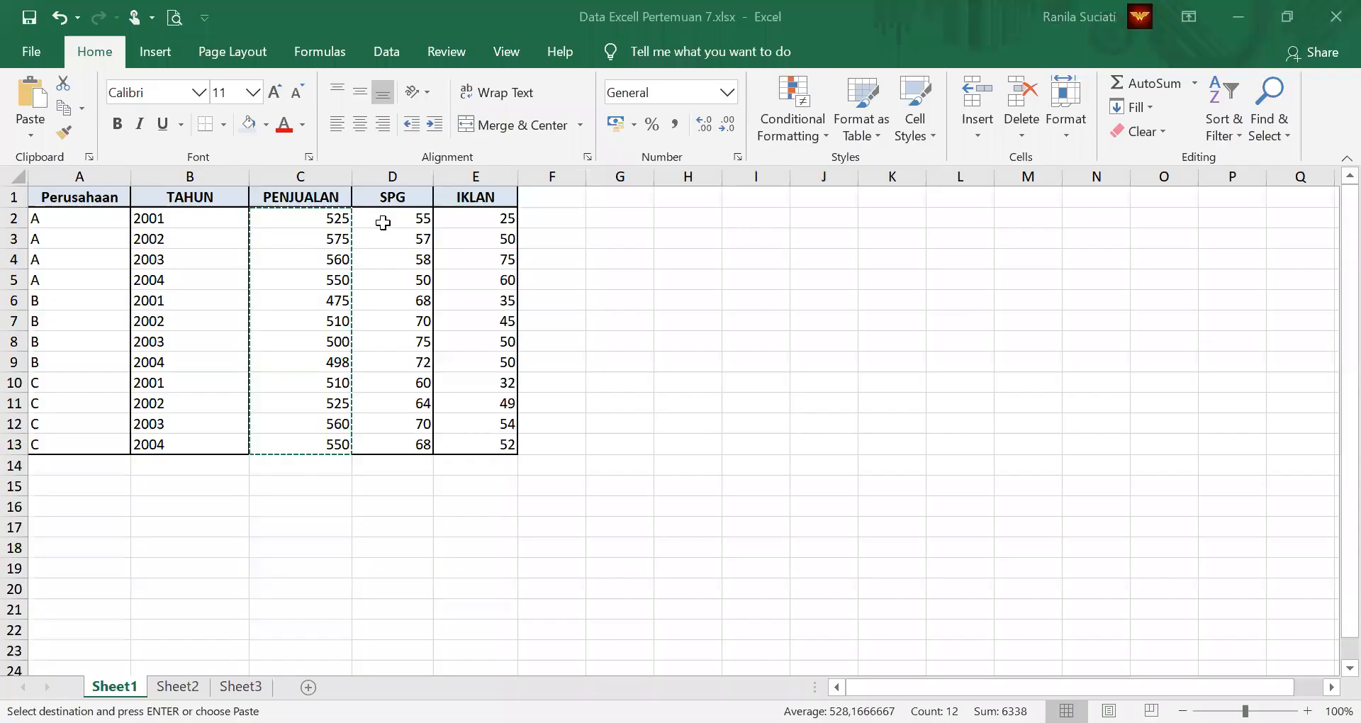
Switch to the Excel workbook and copy the SPG values without the header, D2:D13.
left_click_drag(383, 223, 409, 447)
key("ctrl+c")
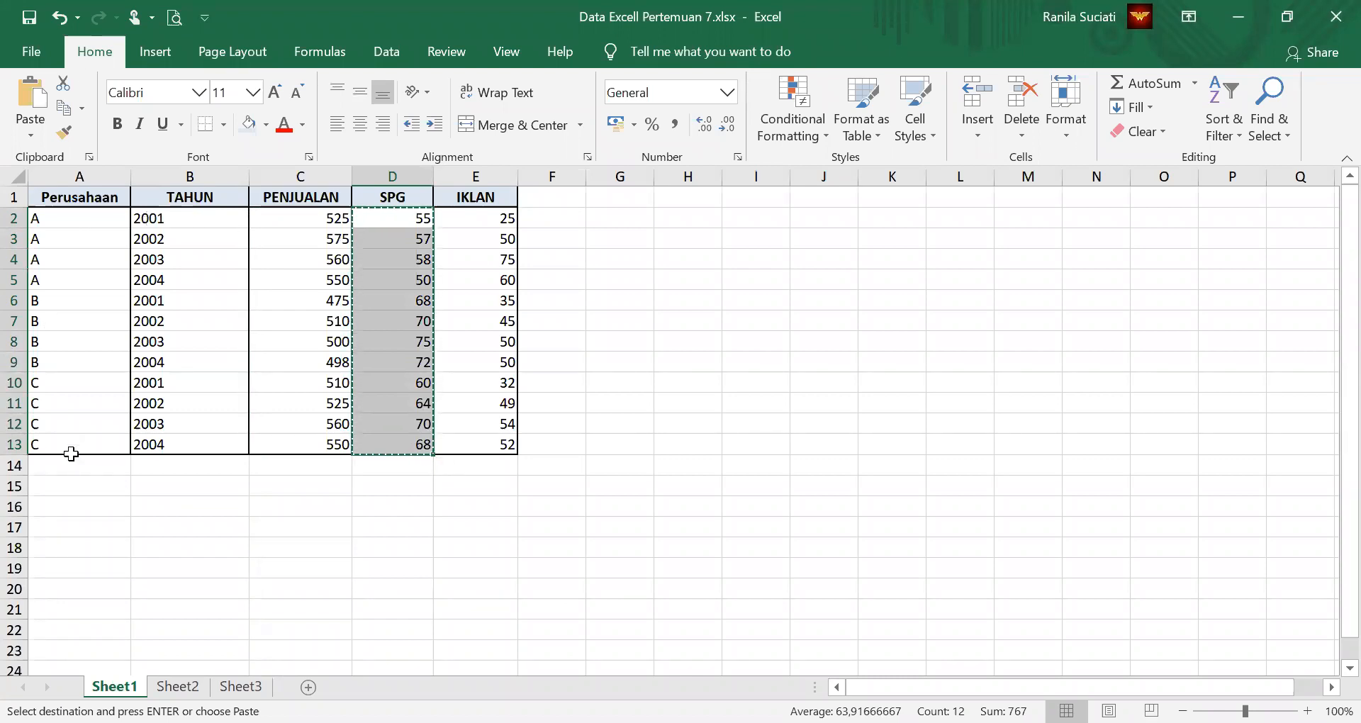
key("ctrl+v")
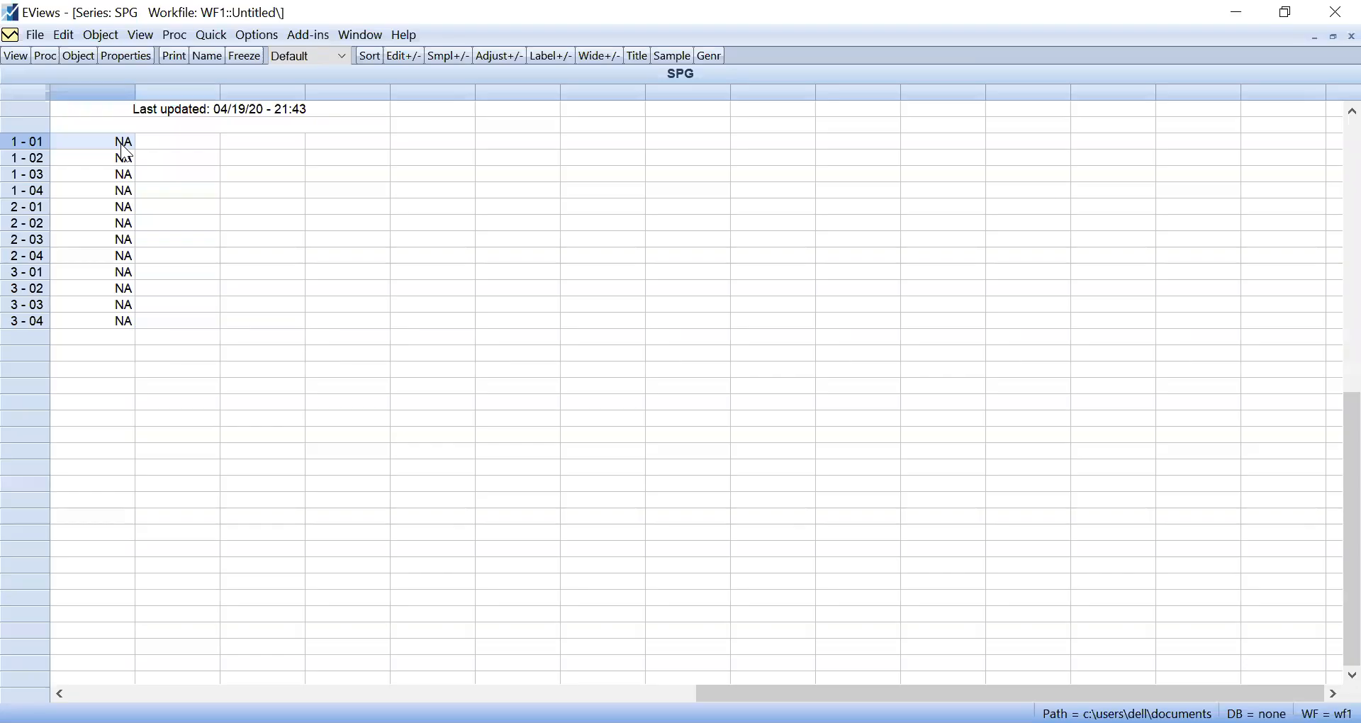
Paste the copied values into the spg series in EViews starting at observation 1-01, switching to edit mode.
right_click(124, 151)
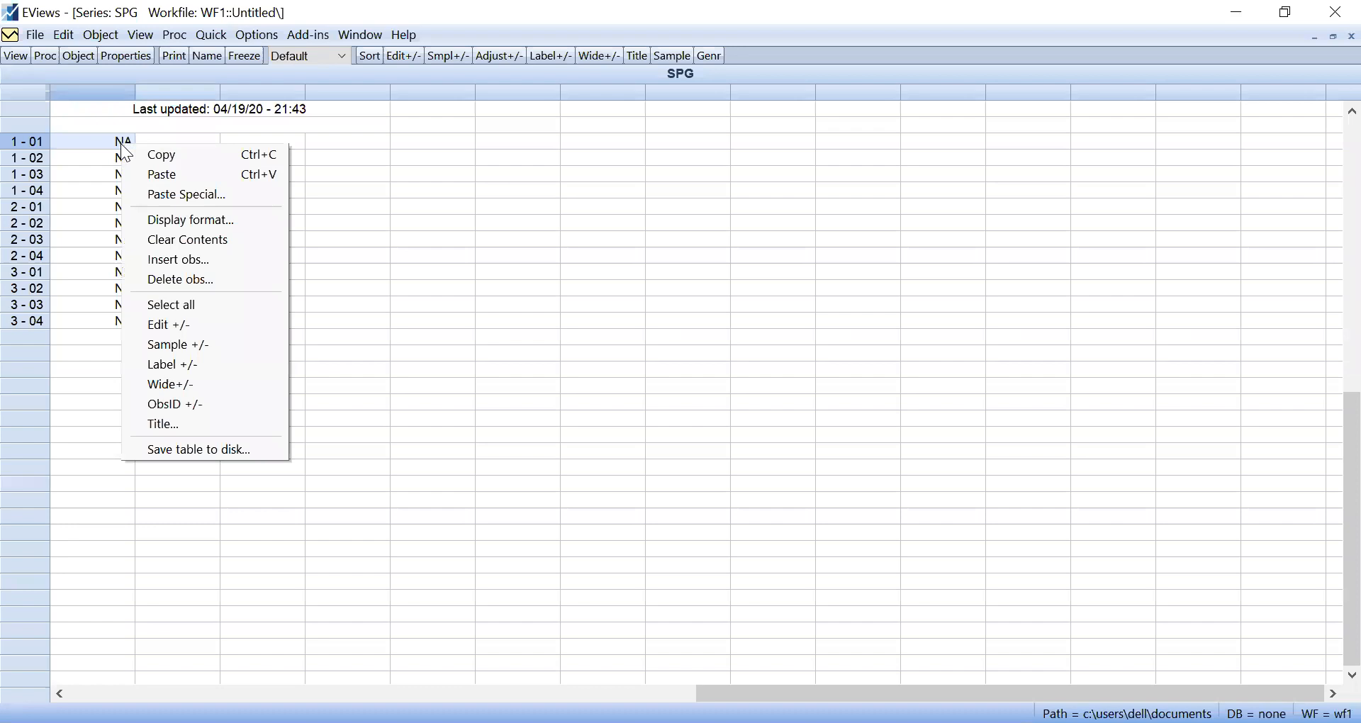
left_click(141, 176)
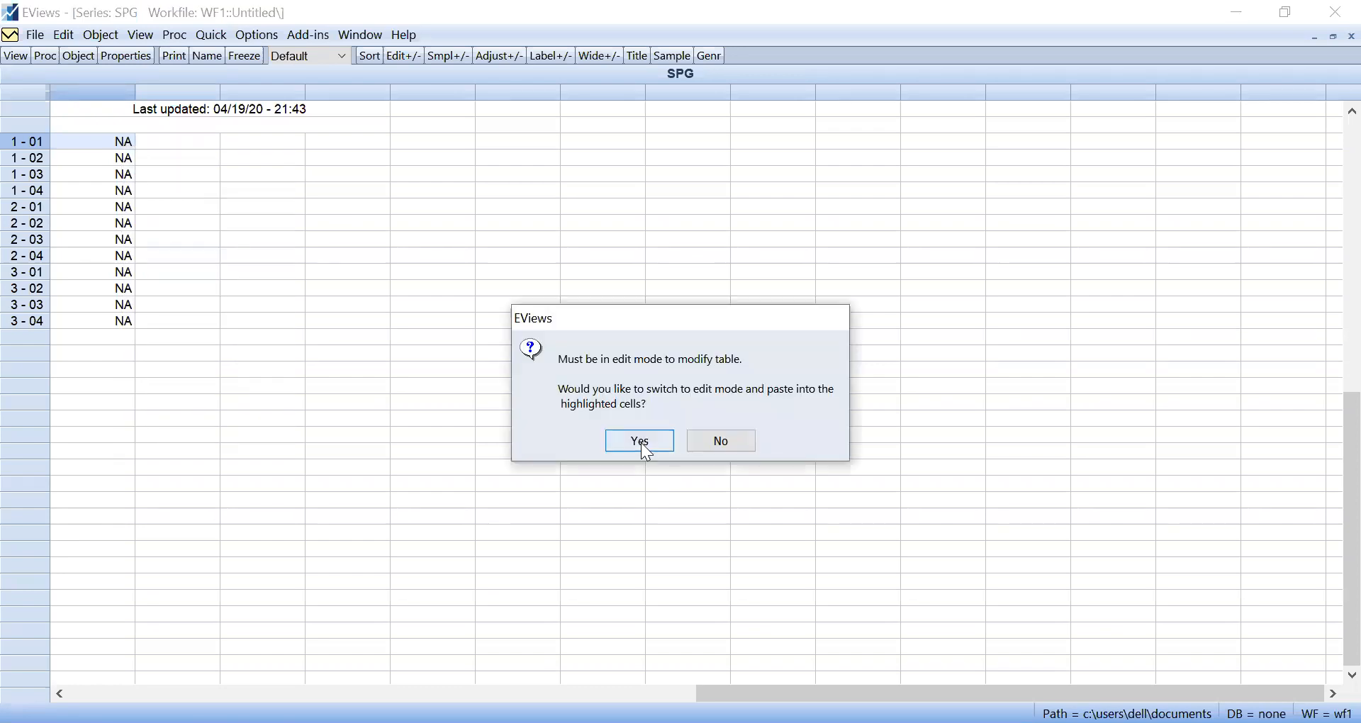
left_click(641, 441)
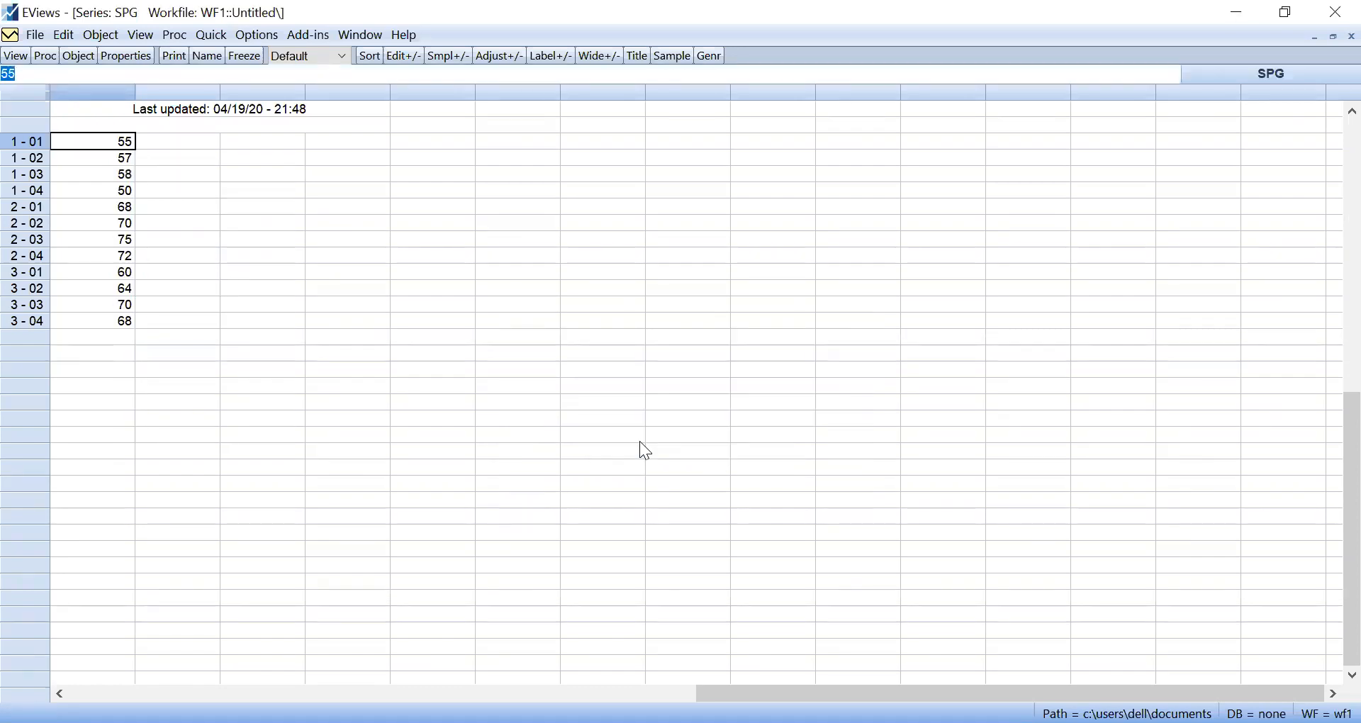
Close the spg series, paste the copied values into the iklan series starting at observation 1-01, and close it.
left_click(1328, 41)
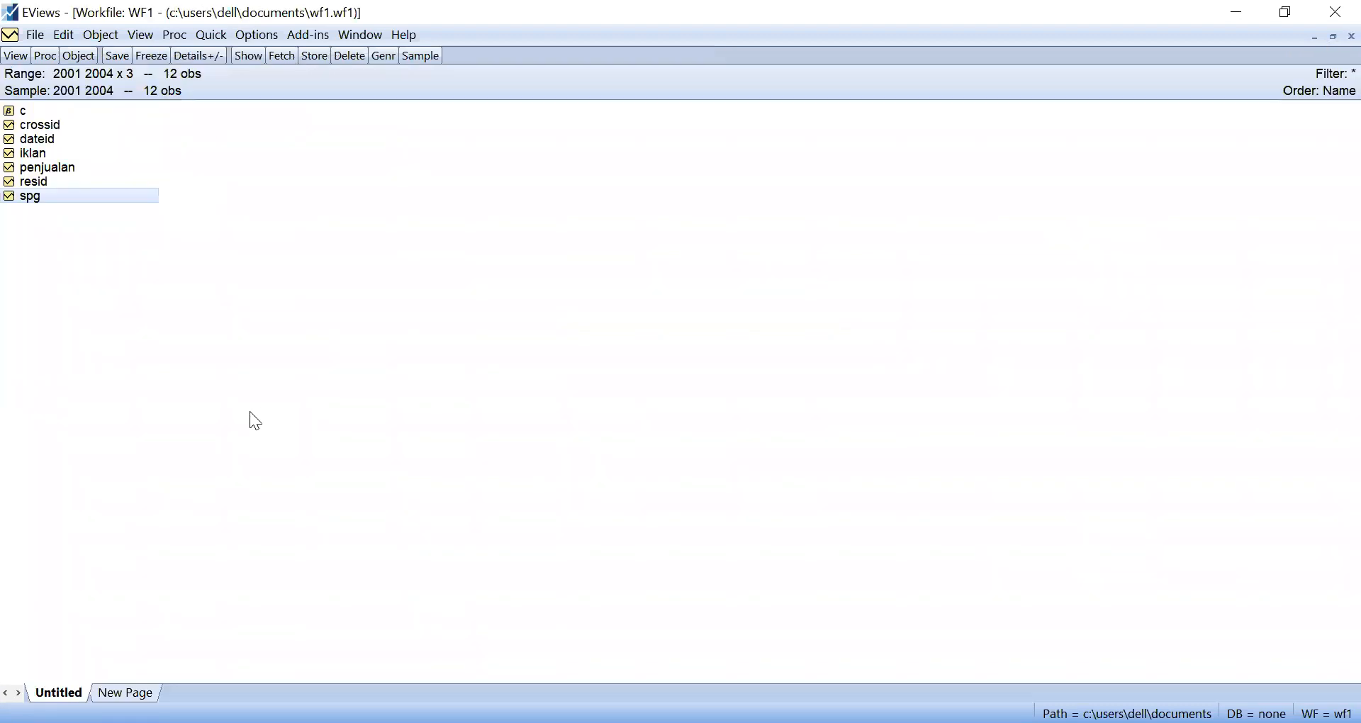
double_click(56, 158)
left_click(122, 163)
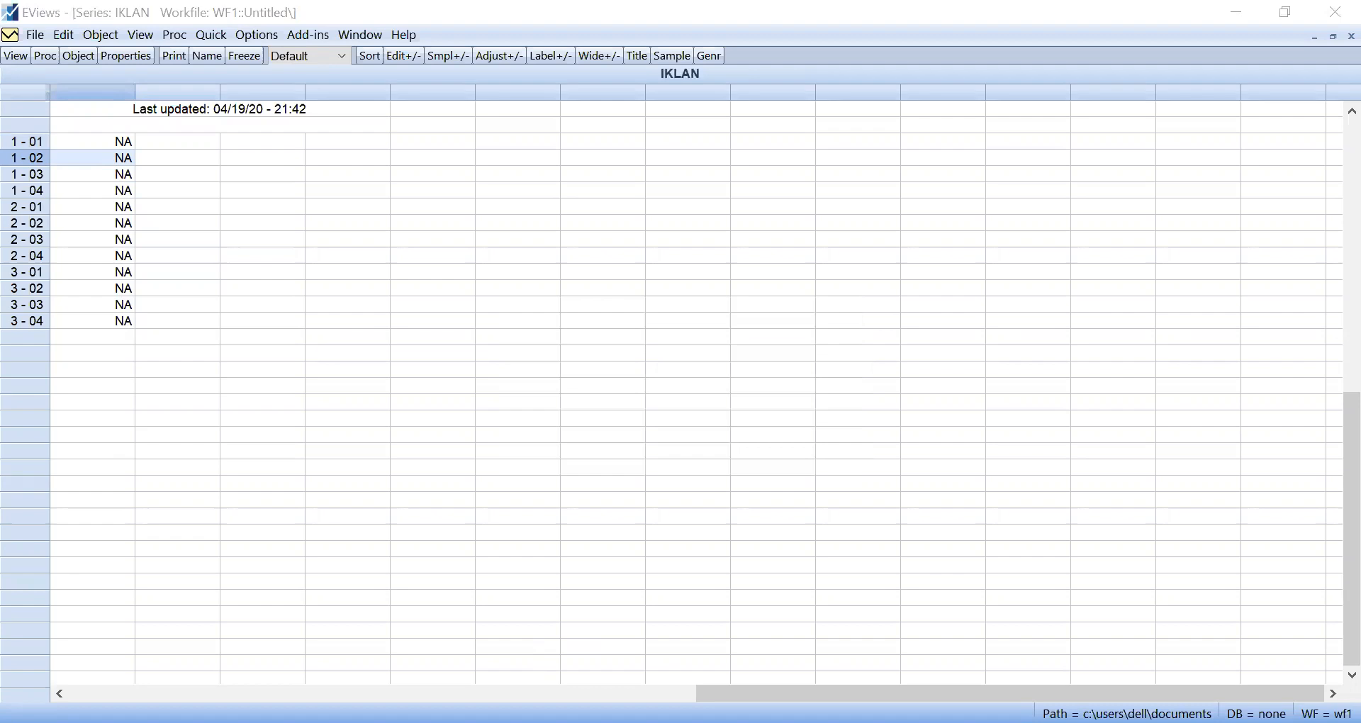
left_click(129, 143)
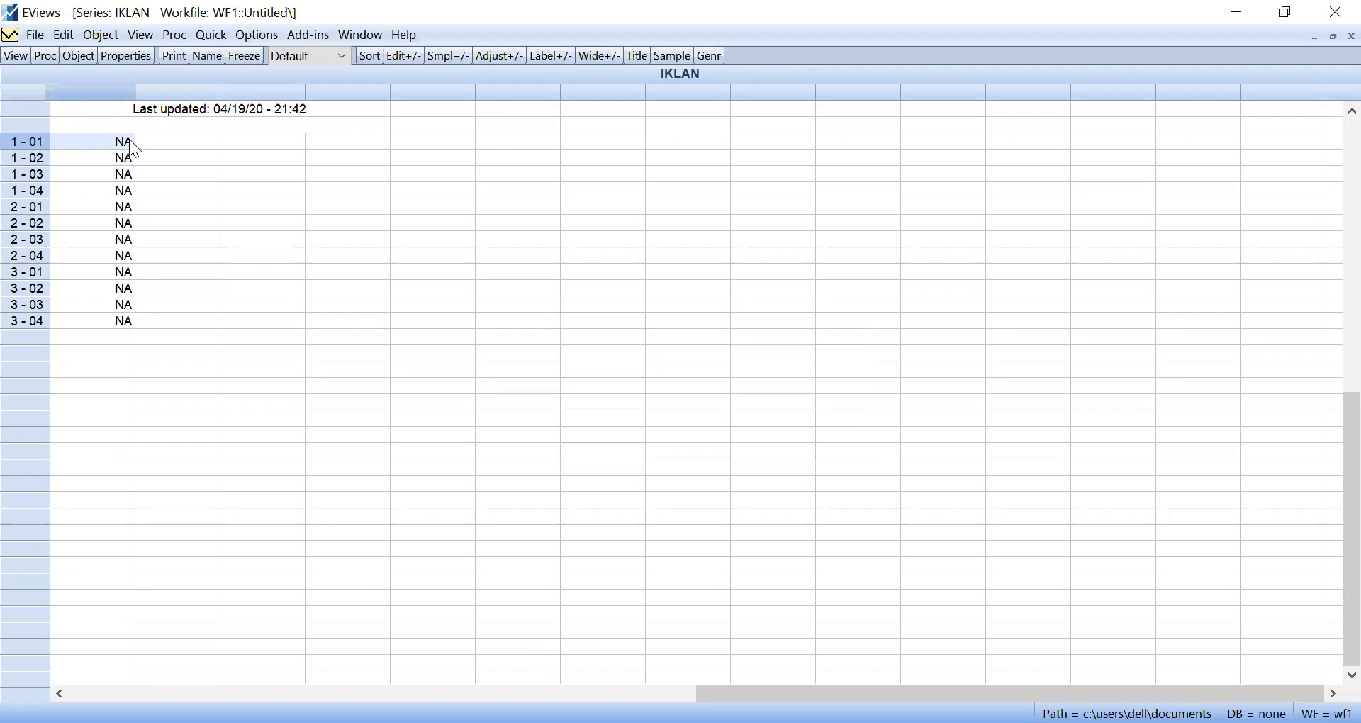
key("ctrl+v")
key("Return")
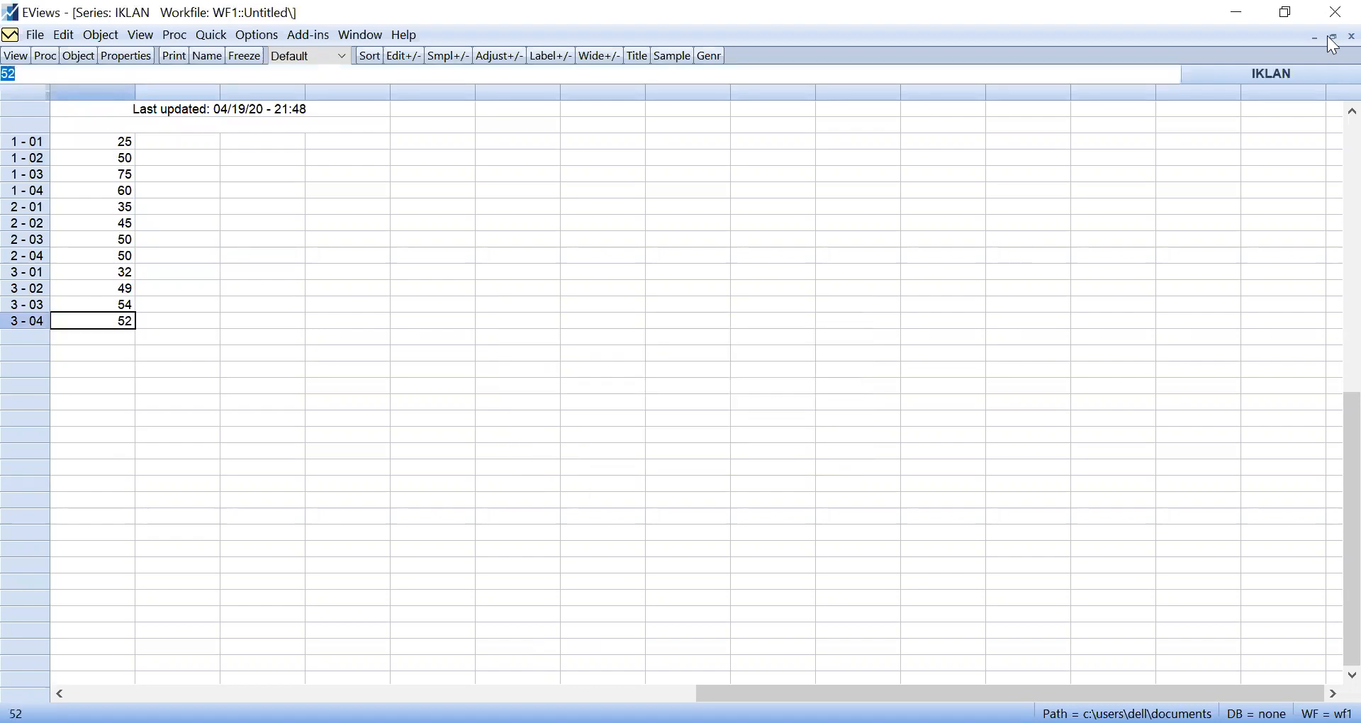
left_click(1353, 36)
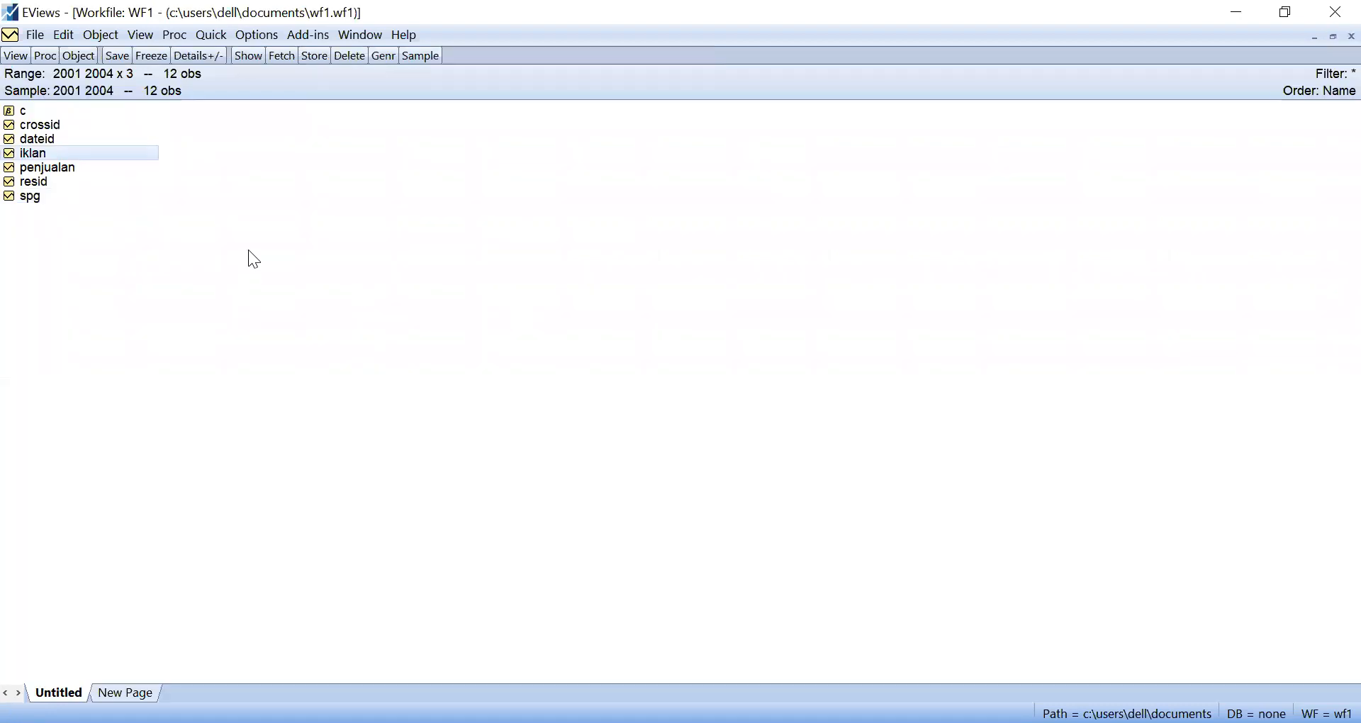
Open the penjualan, spg and iklan series one after another to check their pasted values, closing each.
double_click(40, 170)
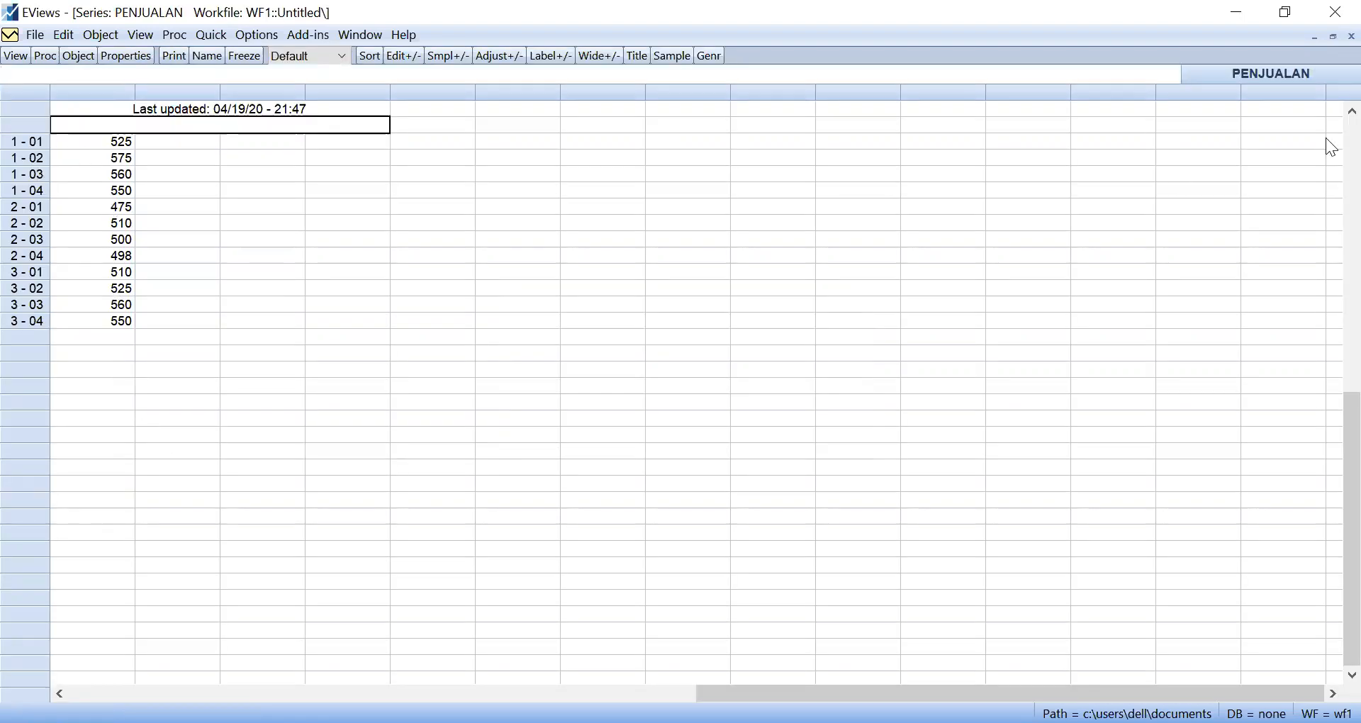
left_click(1352, 36)
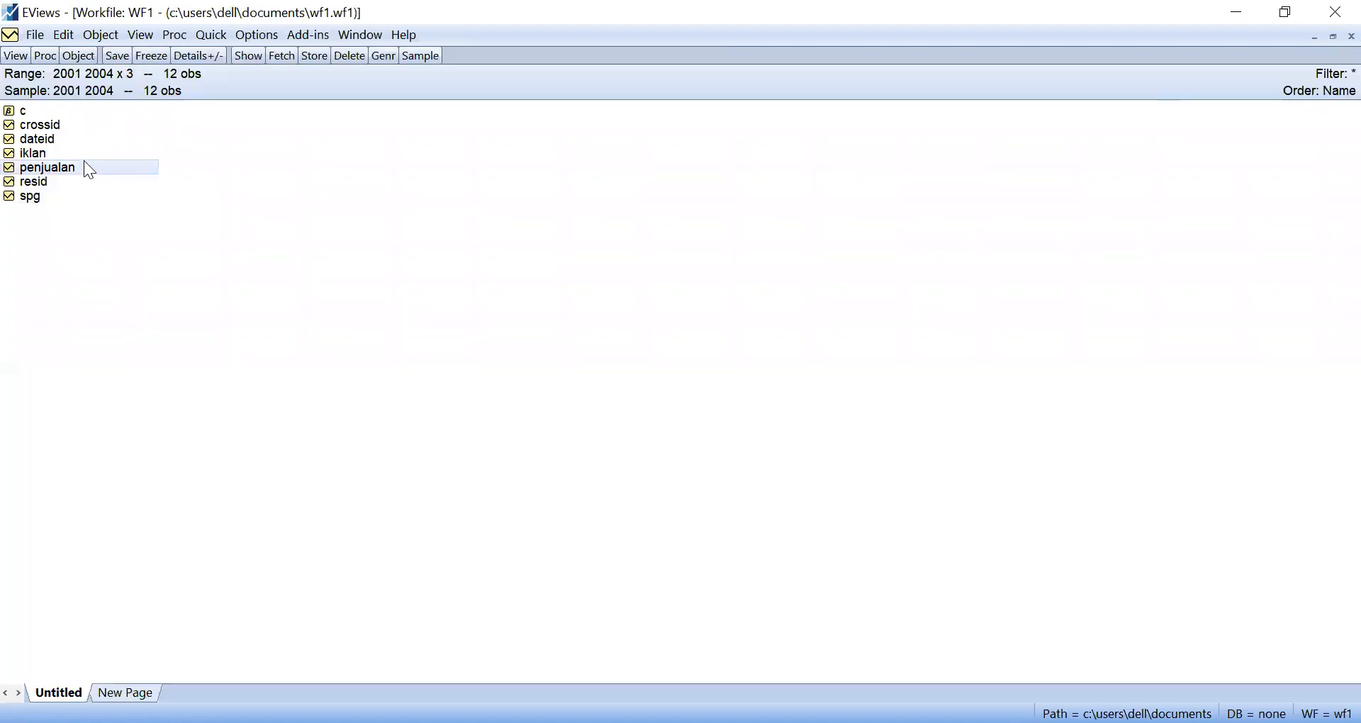
double_click(53, 194)
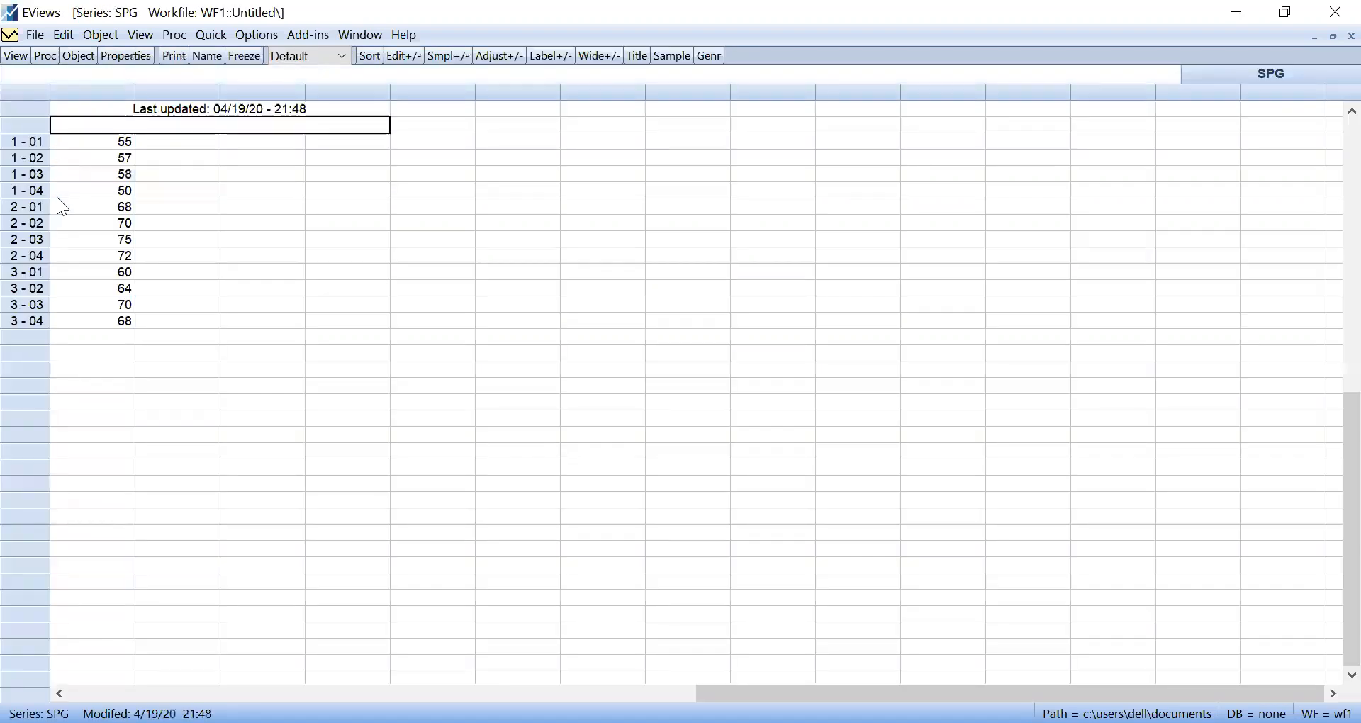
left_click(1352, 36)
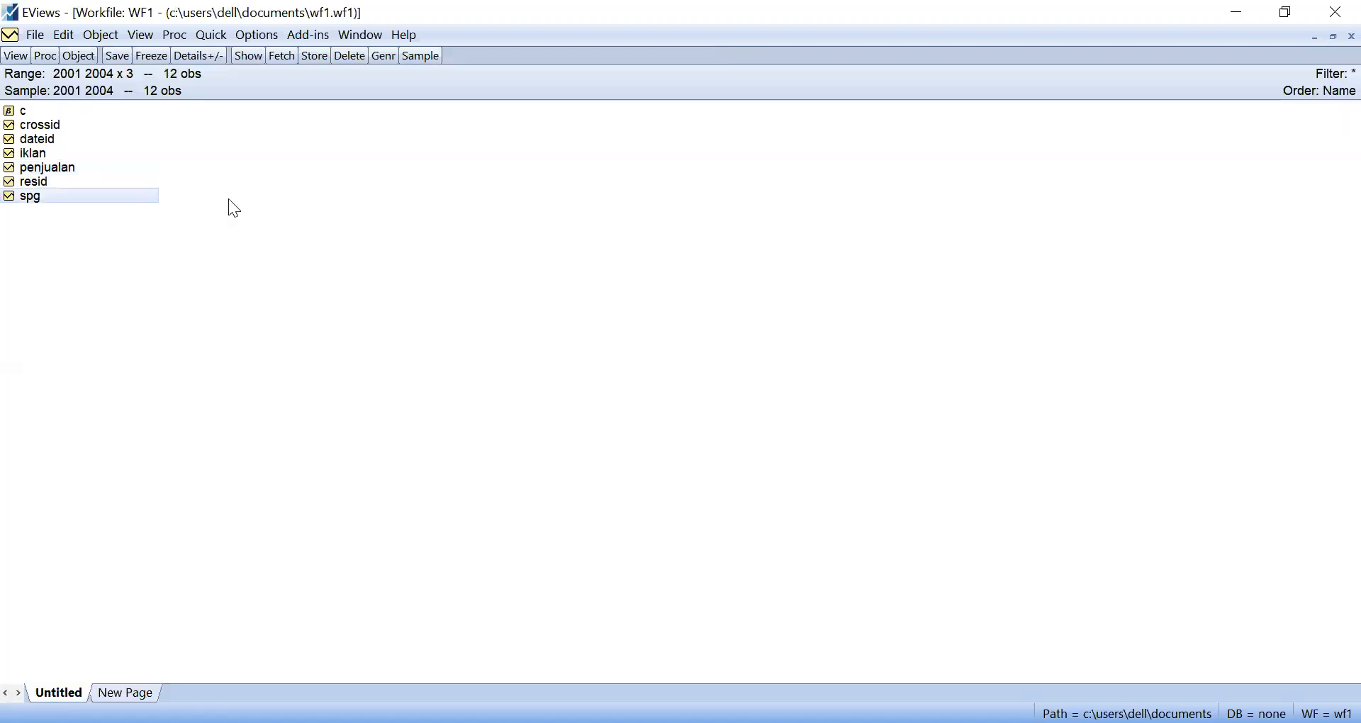
double_click(23, 157)
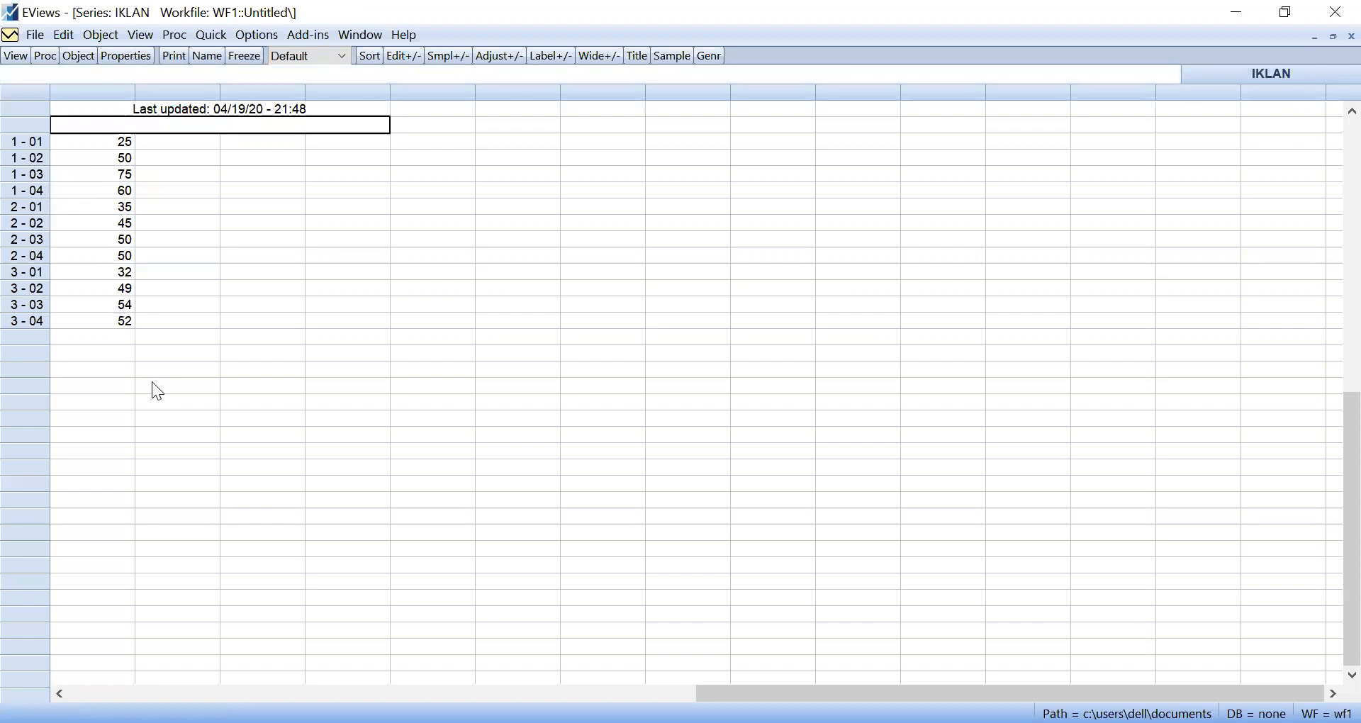
left_click(1351, 36)
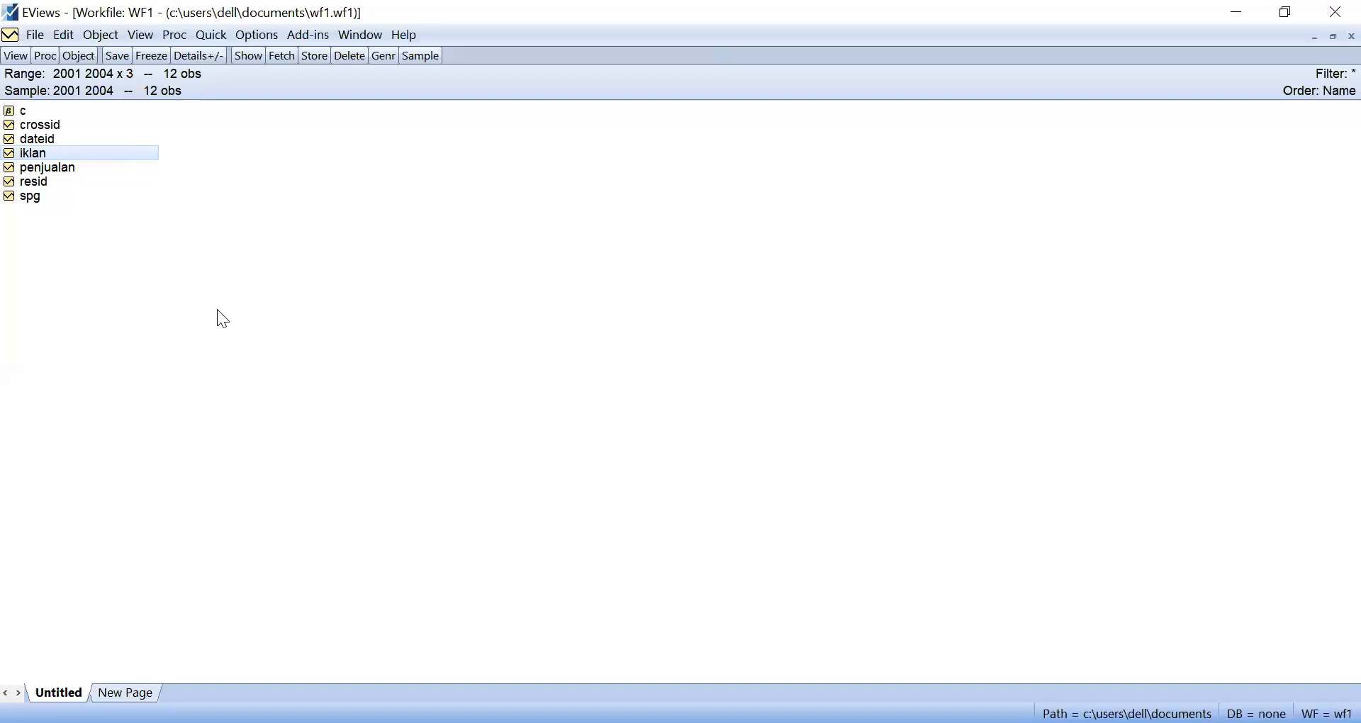
Select the penjualan, spg and iklan series in that order and open them together as a group.
left_click(145, 192)
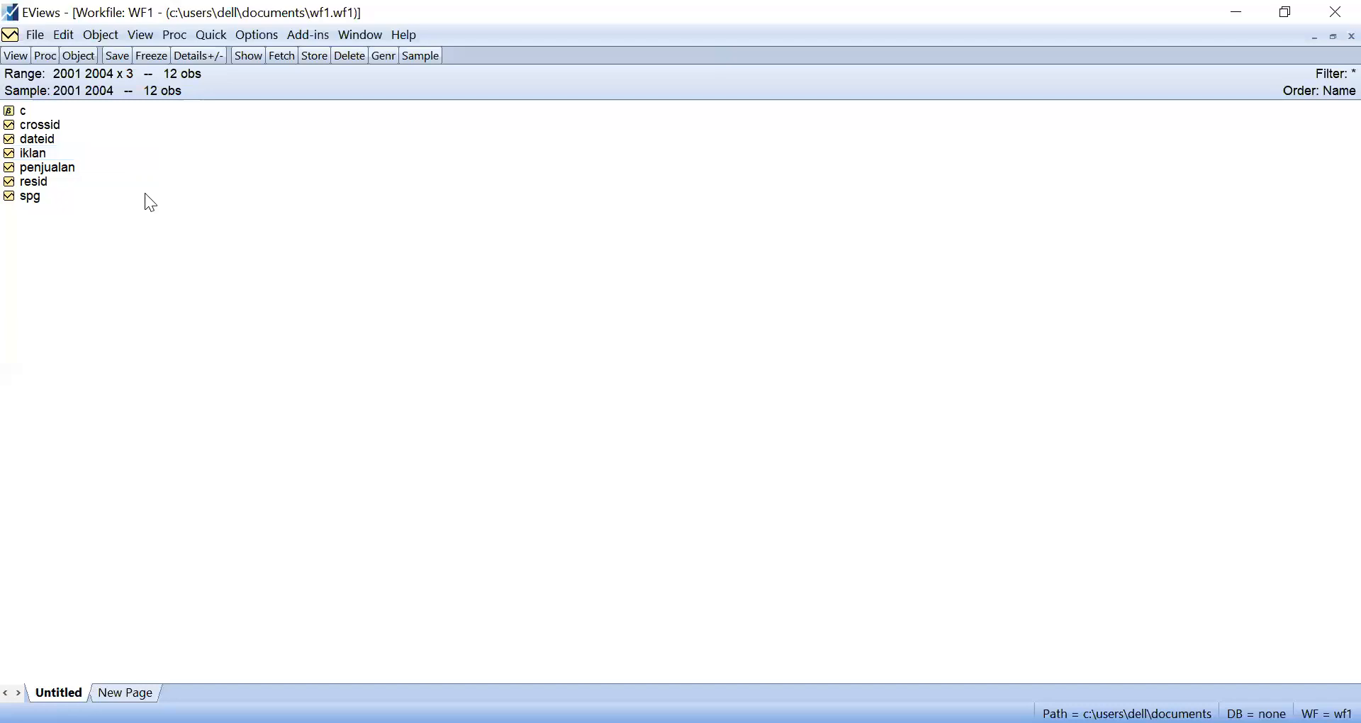
left_click(86, 169)
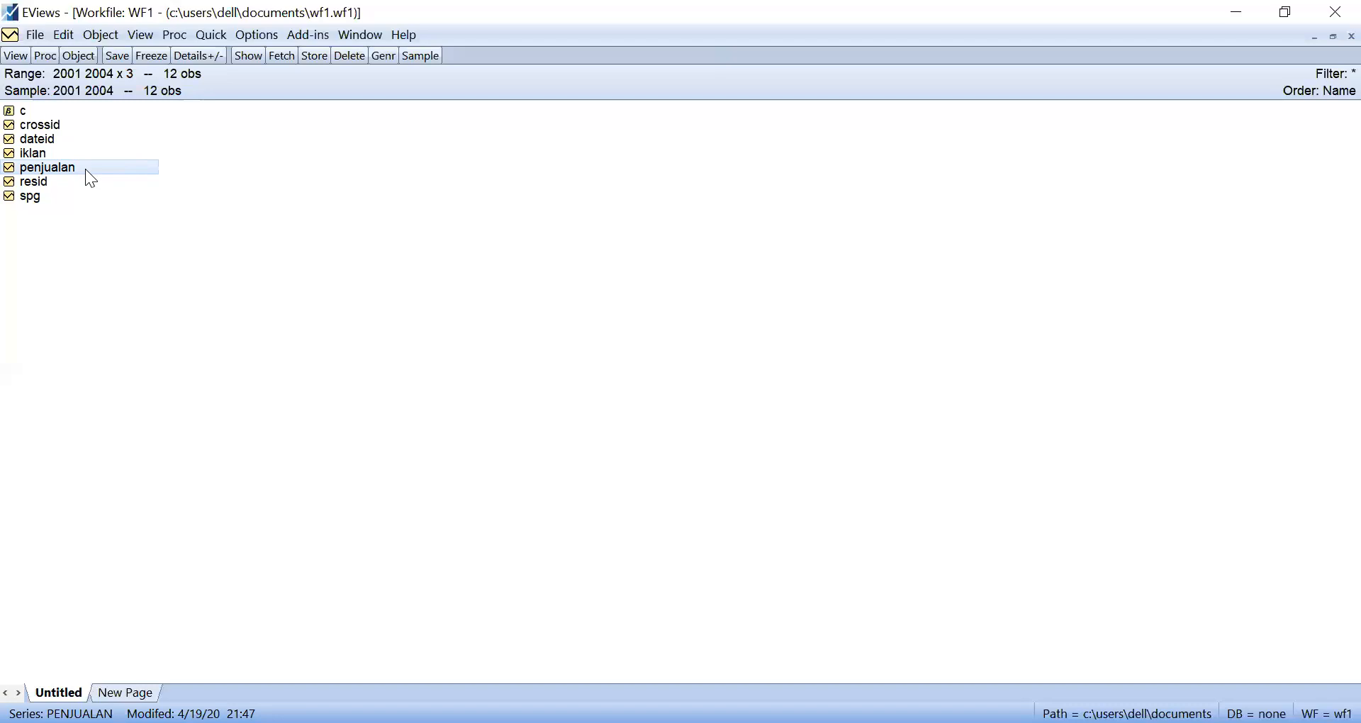
left_click(29, 201, "ctrl")
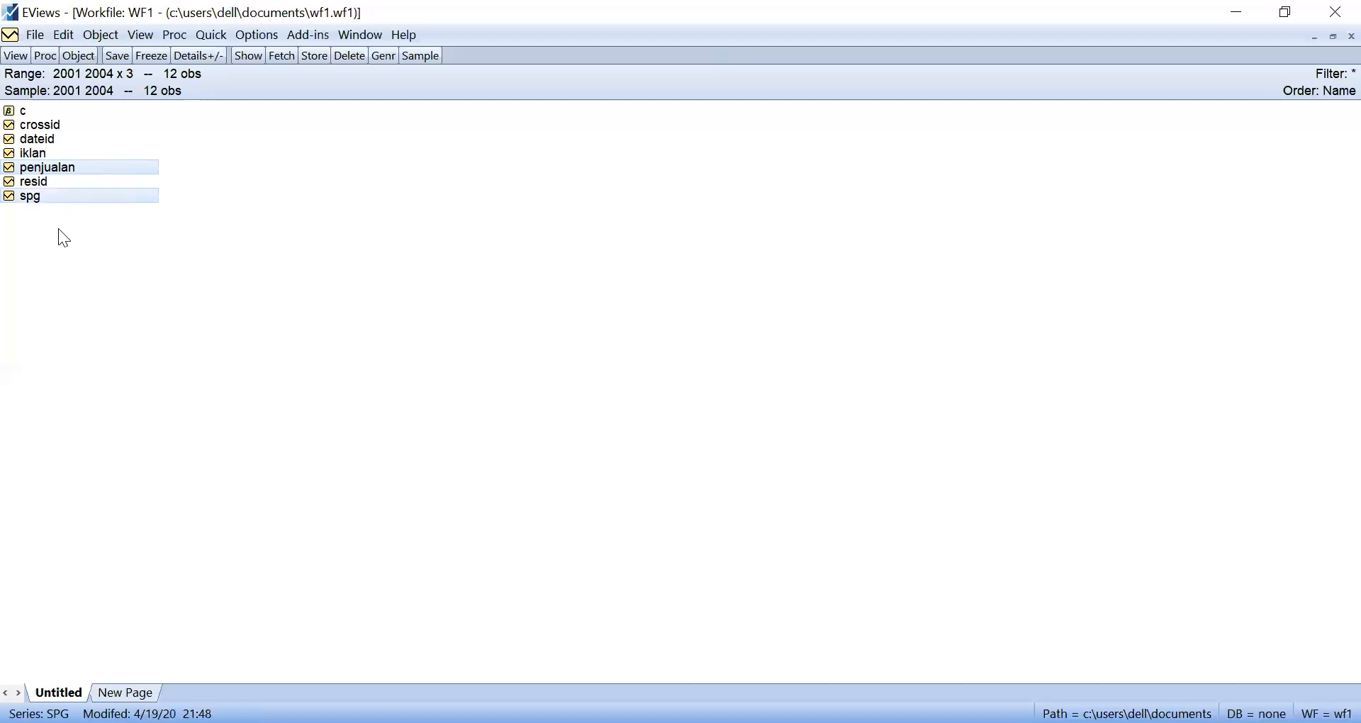
left_click(62, 152, "ctrl")
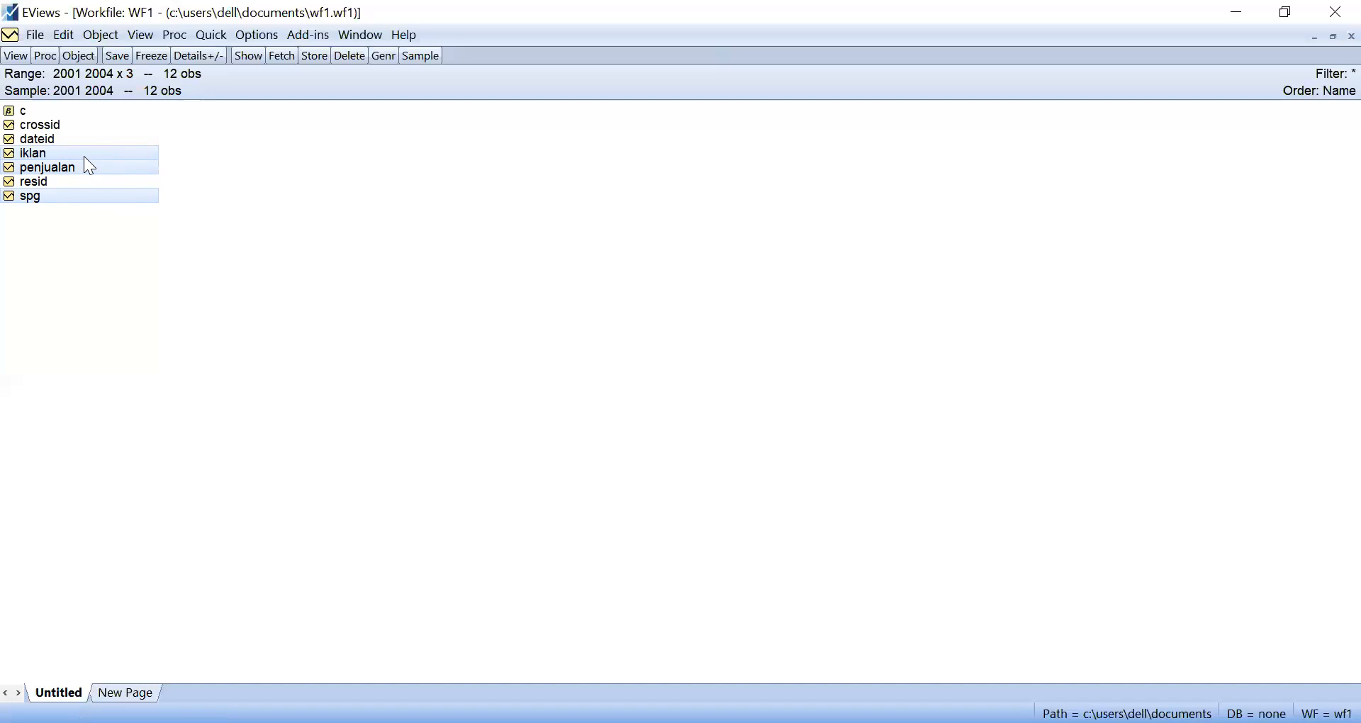
right_click(85, 159)
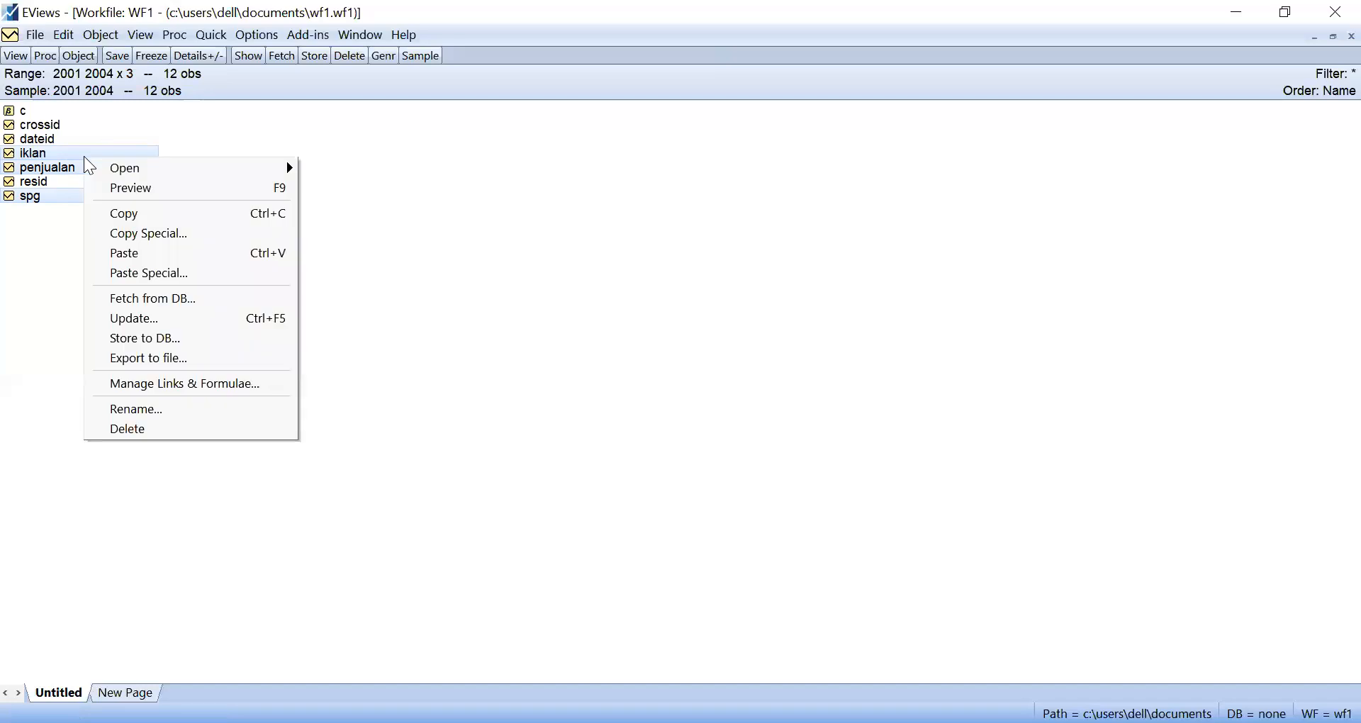
mouse_move(161, 167)
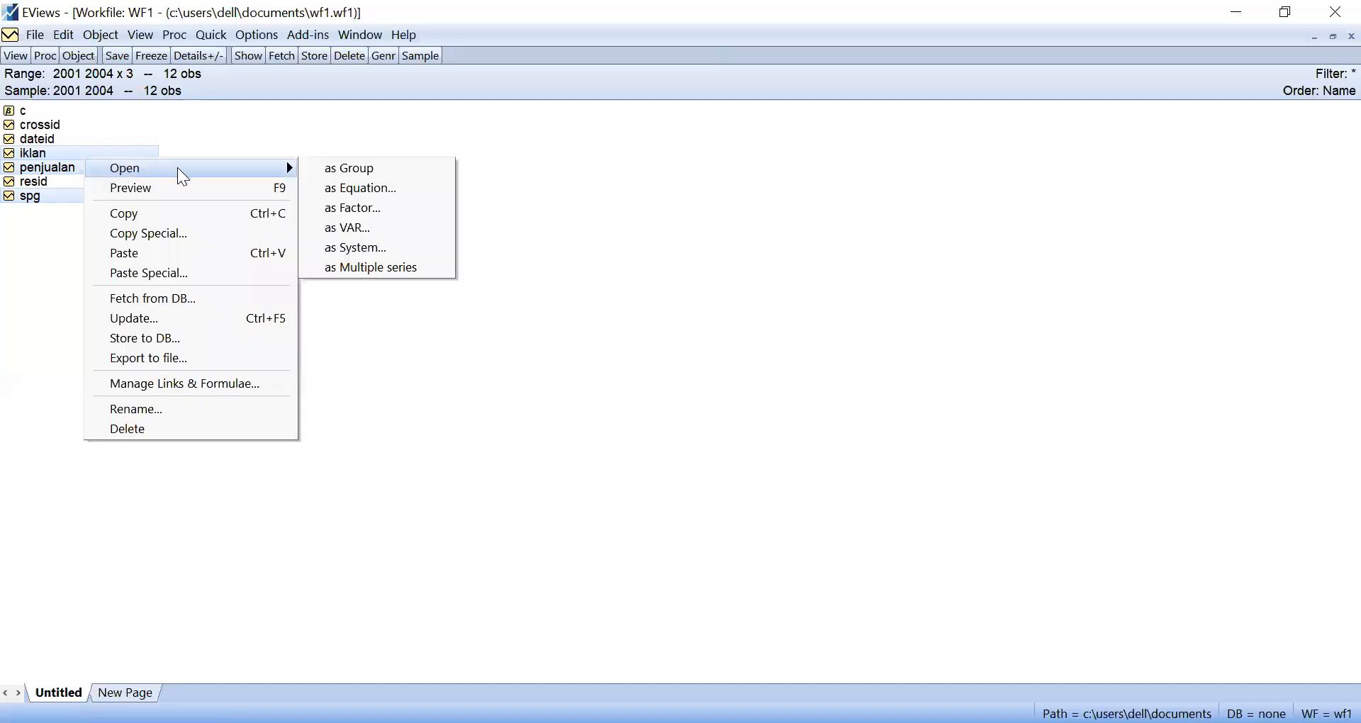
left_click(333, 170)
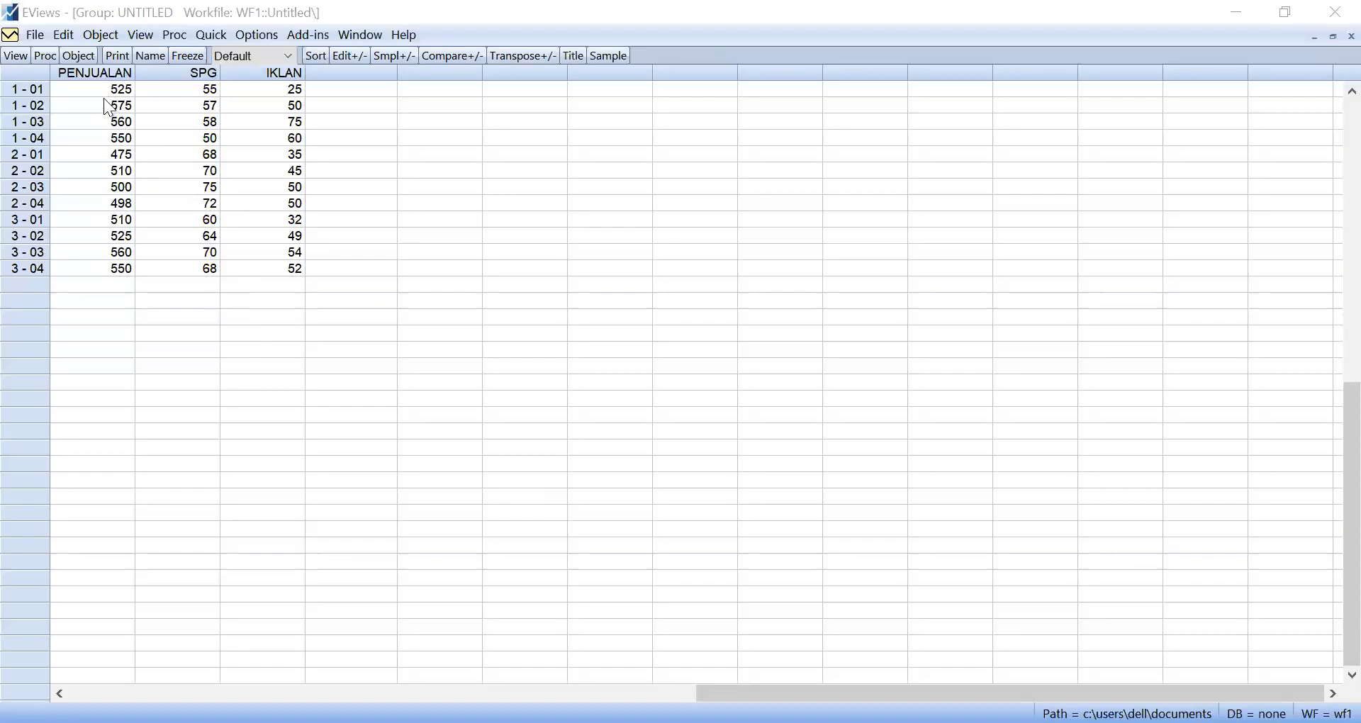
Examine the PENJUALAN, SPG and IKLAN values side by side in the group.
left_click(119, 187)
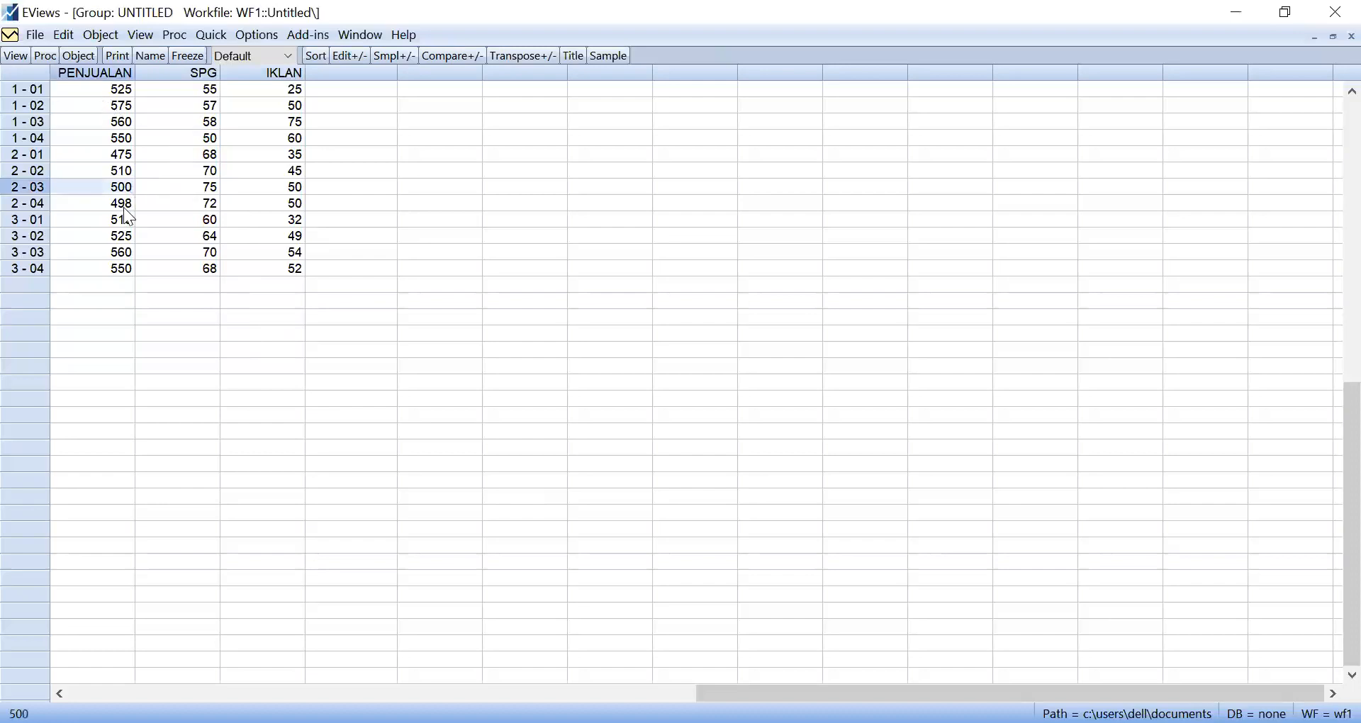
left_click(110, 254)
left_click(155, 105)
left_click(114, 73)
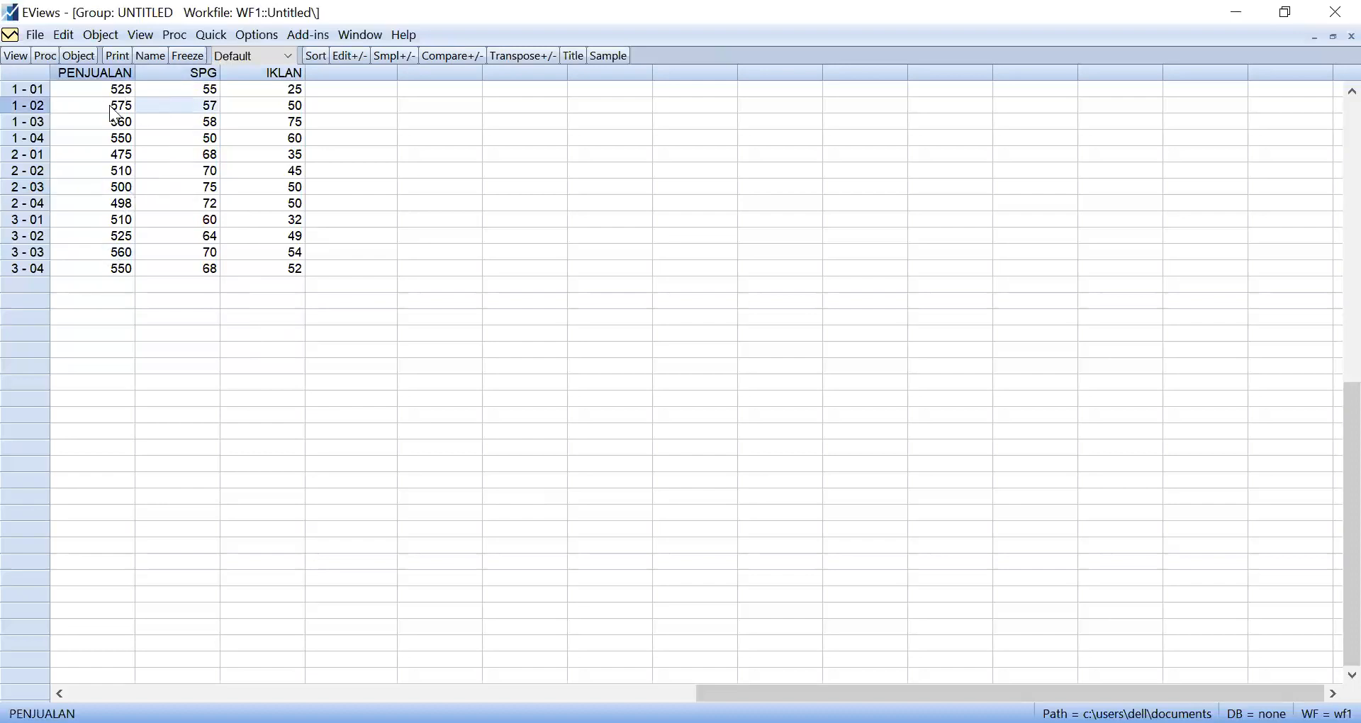
left_click(124, 103)
Try to clear the group's values without switching it to edit mode.
left_click_drag(121, 90, 266, 288)
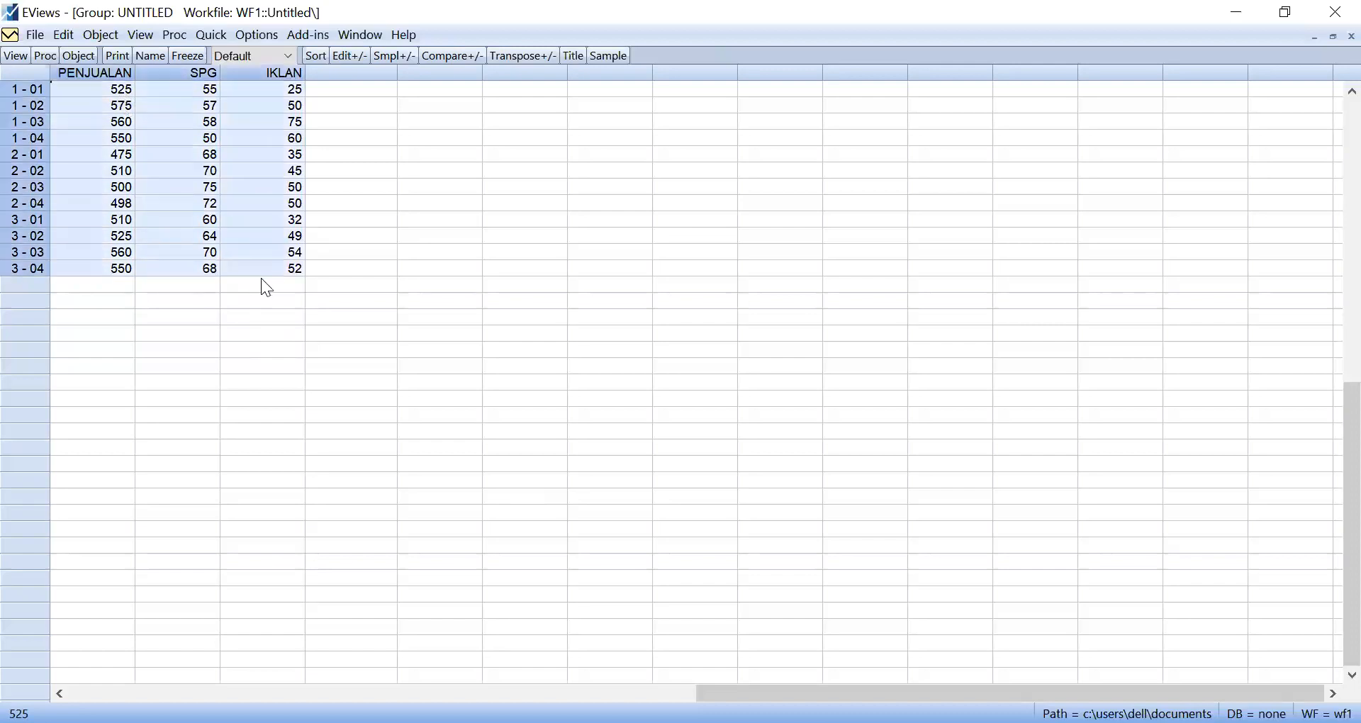
left_click(232, 196)
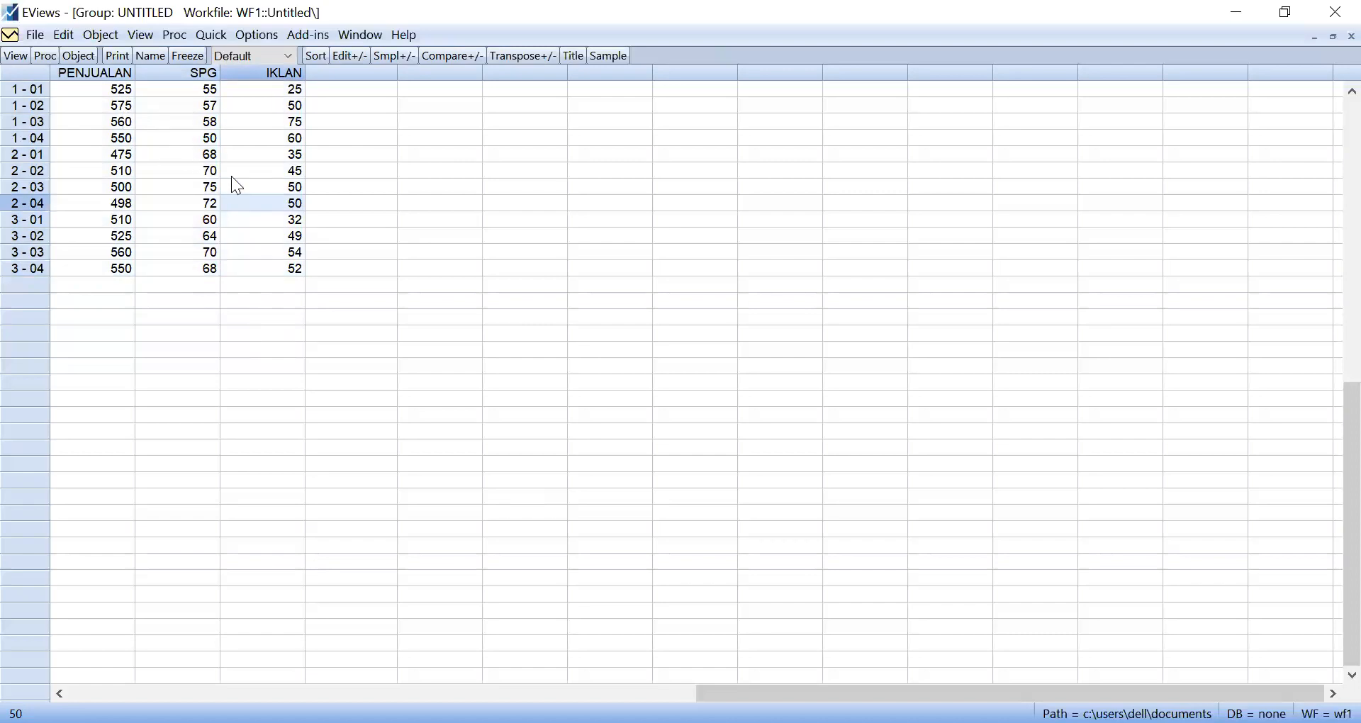
key("Delete")
left_click(721, 441)
left_click(157, 218)
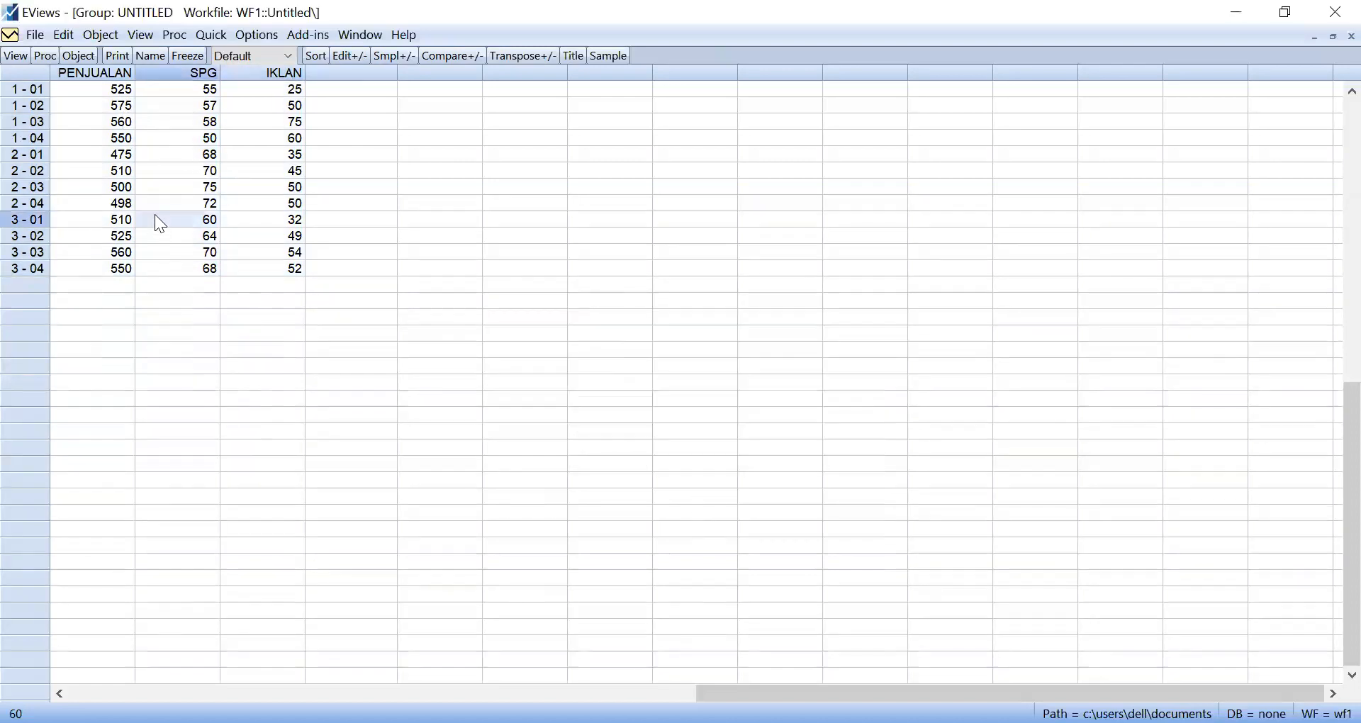
Switch the group to edit mode and clear all PENJUALAN, SPG and IKLAN values from 1-01 to 3-04.
left_click(346, 54)
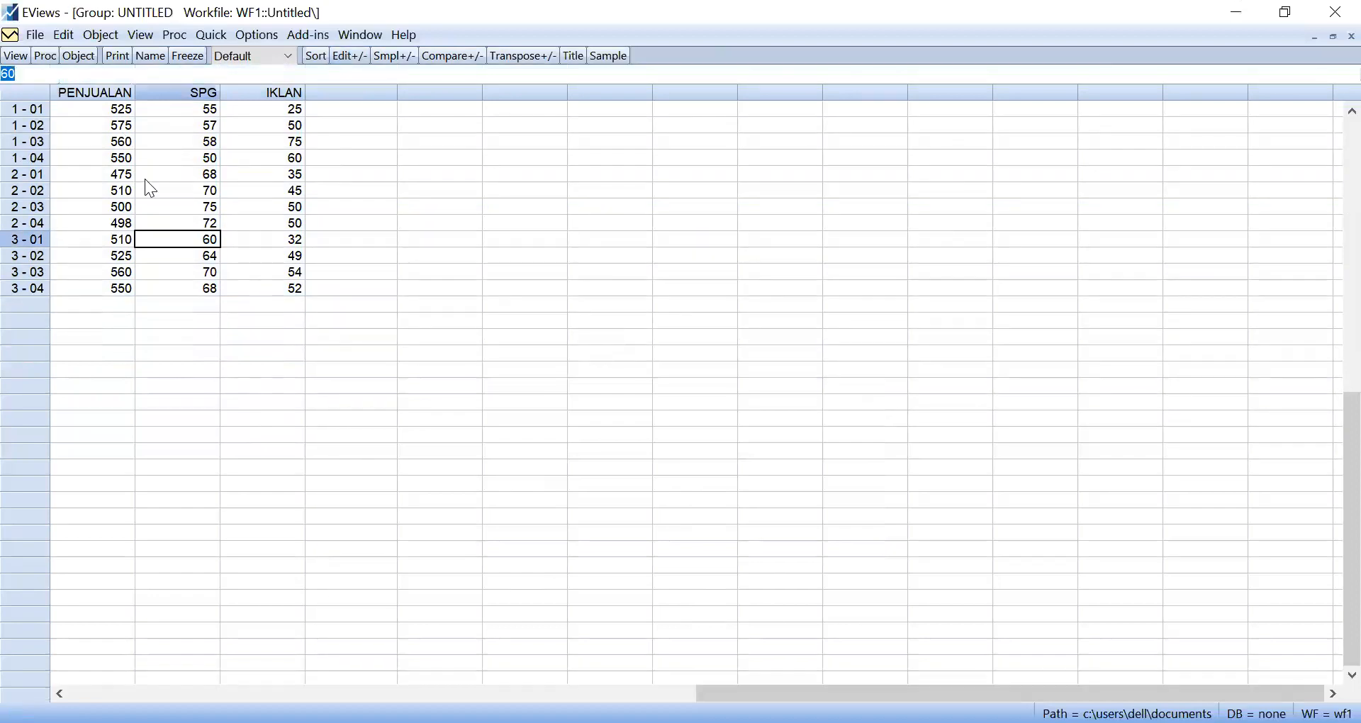
left_click(111, 139)
left_click_drag(111, 112, 258, 288)
key("Delete")
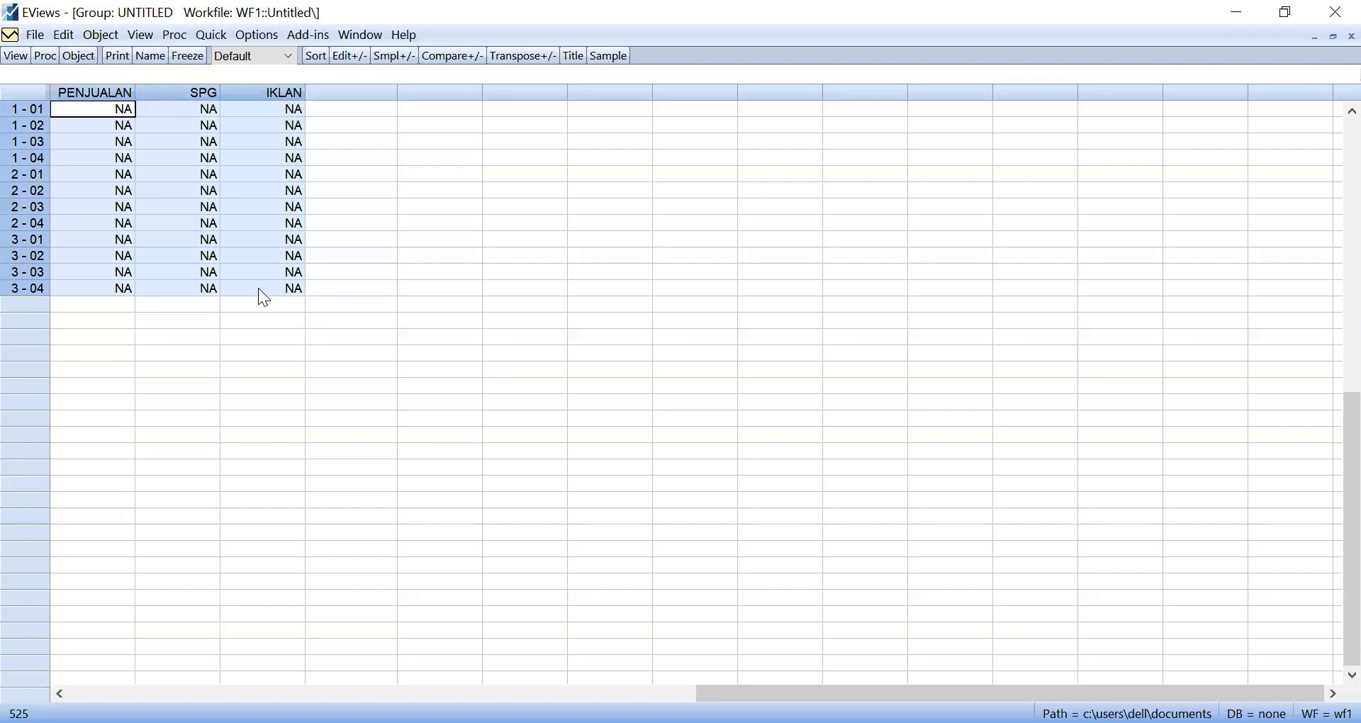
Close the group of cleared series and confirm deleting the untitled group.
left_click(106, 207)
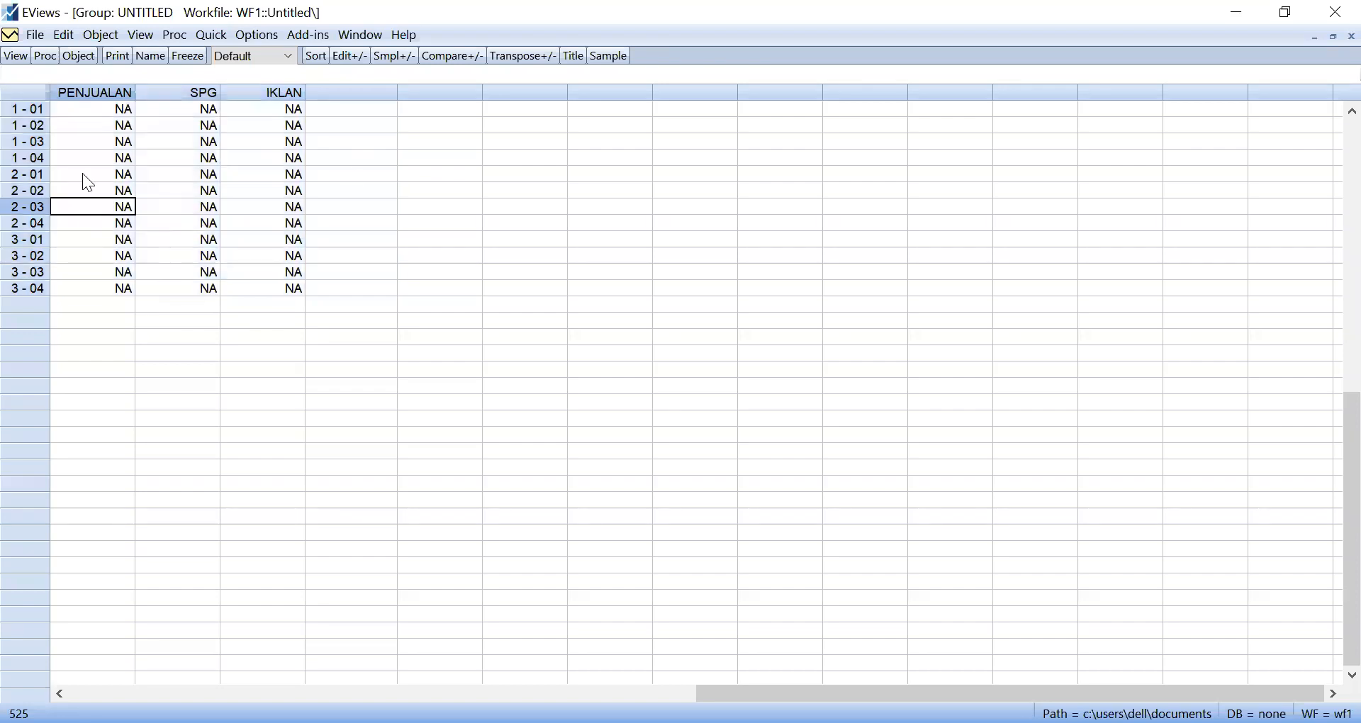
left_click(106, 142)
left_click(185, 141)
left_click(350, 60)
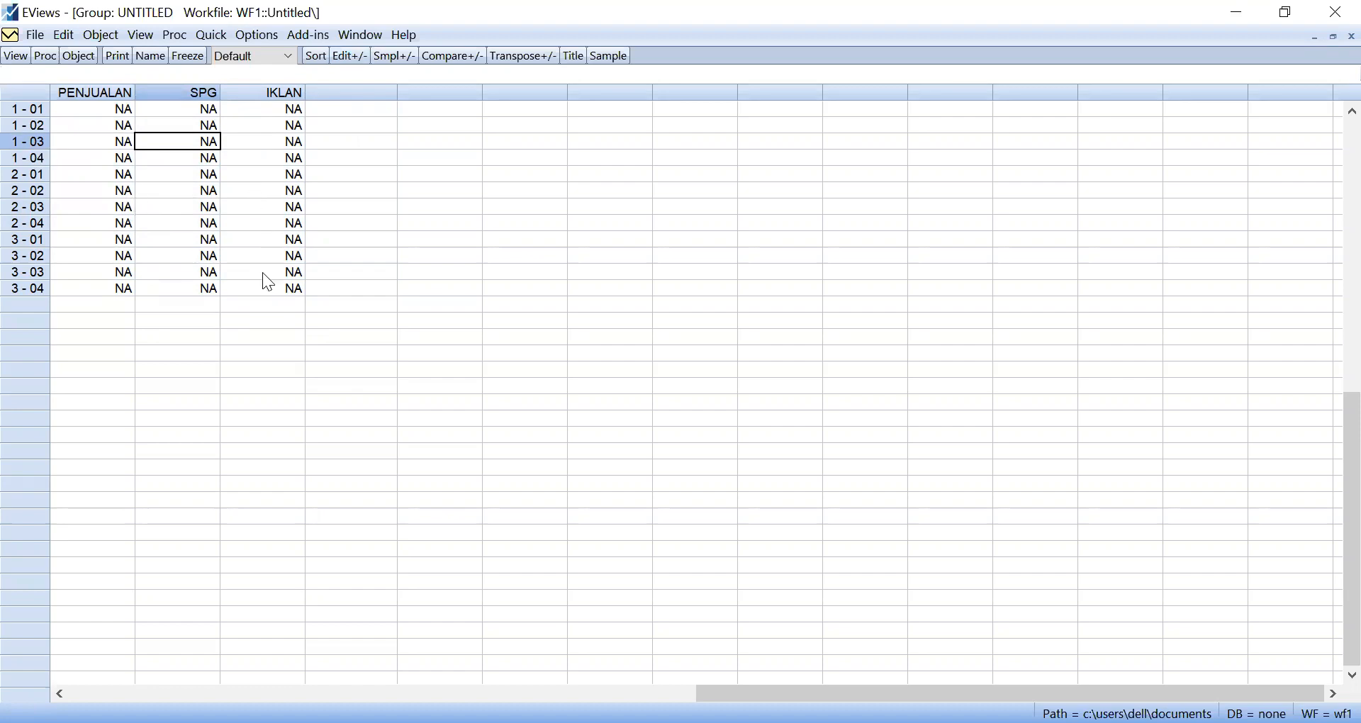
left_click(354, 272)
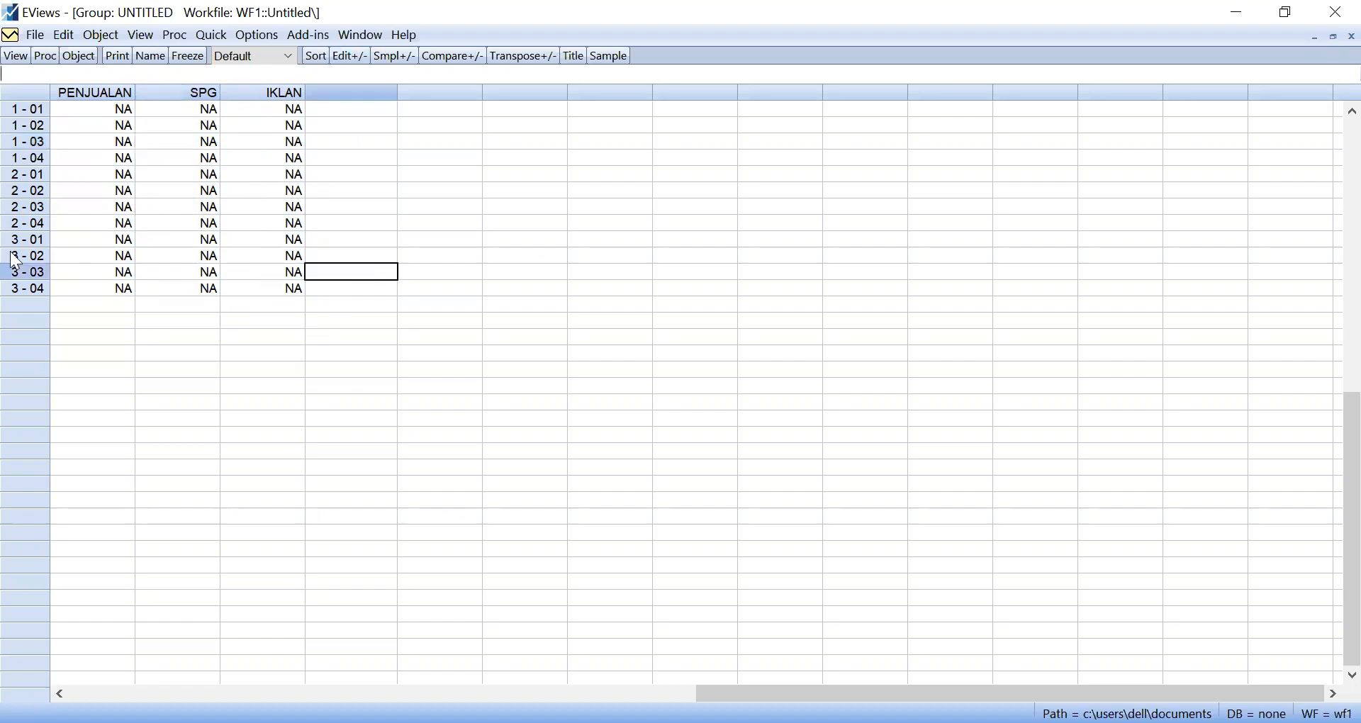
left_click(98, 224)
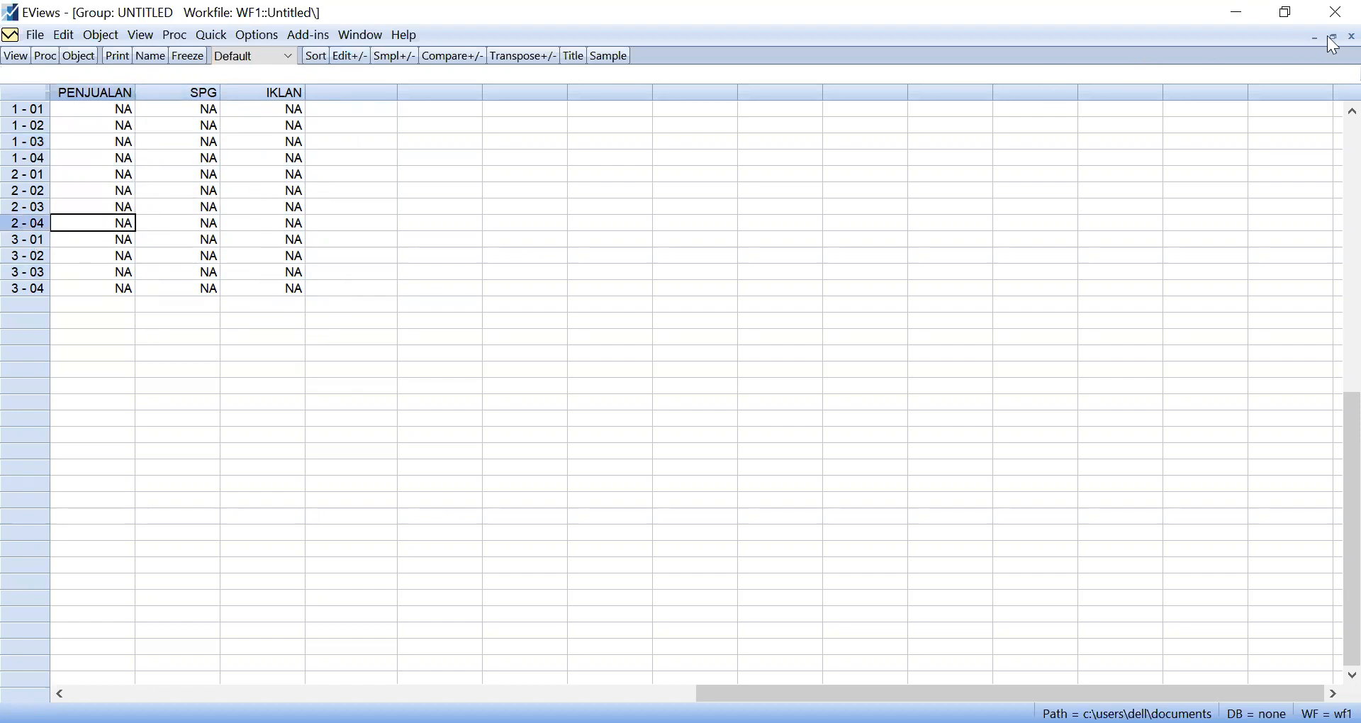
left_click(1352, 36)
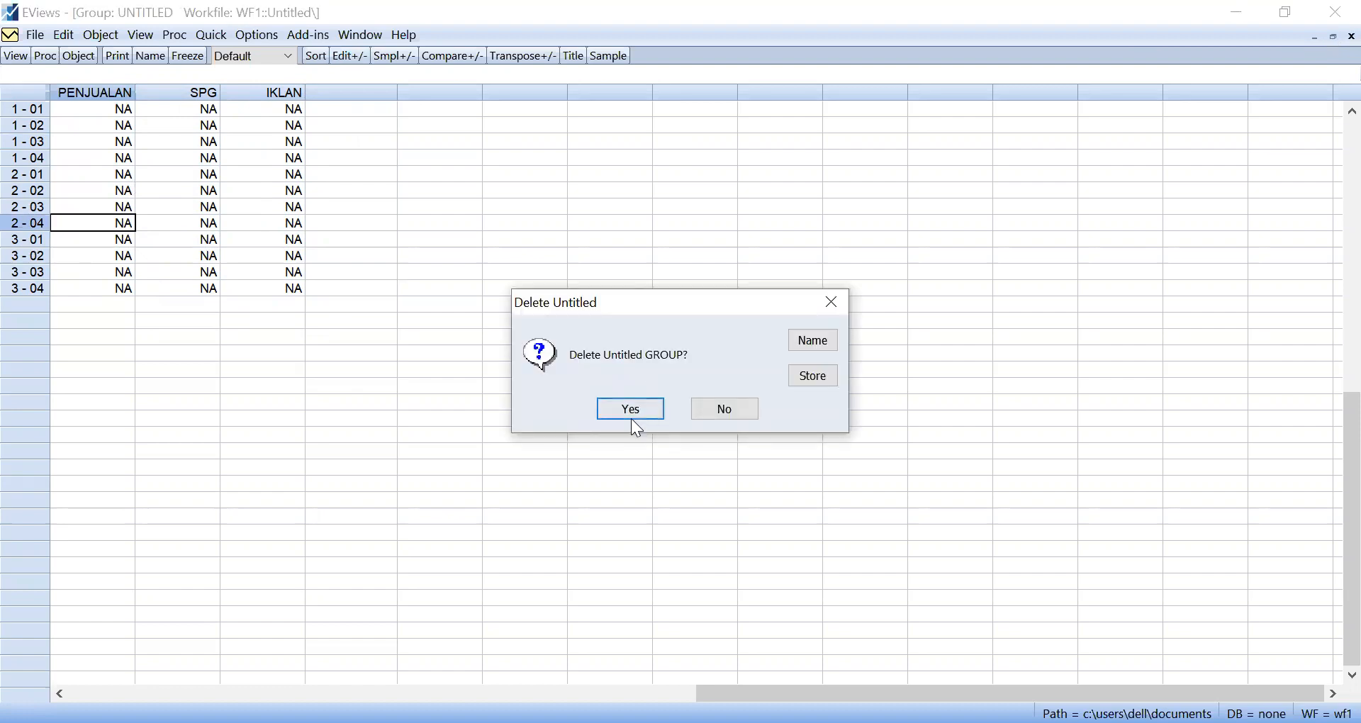
left_click(633, 411)
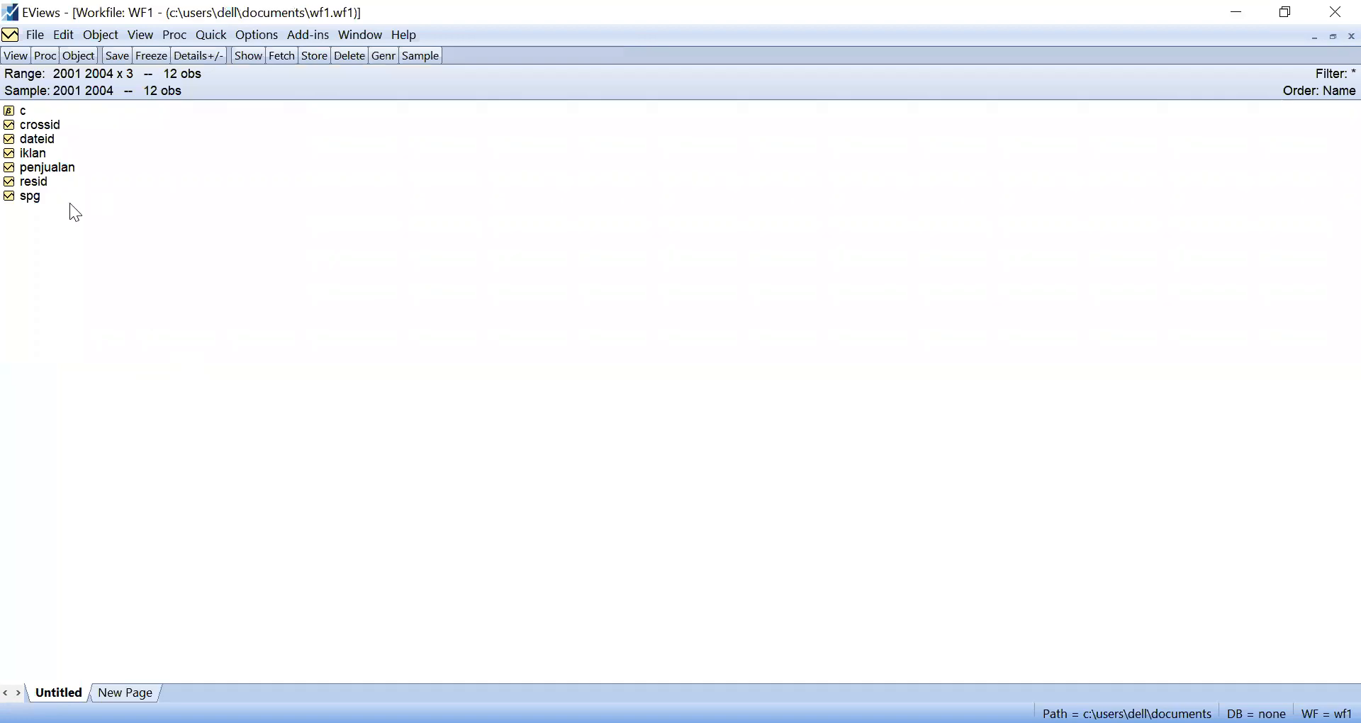
Select penjualan, spg and iklan in that order and open them again as a group, dismissing the series preview.
left_click(37, 166)
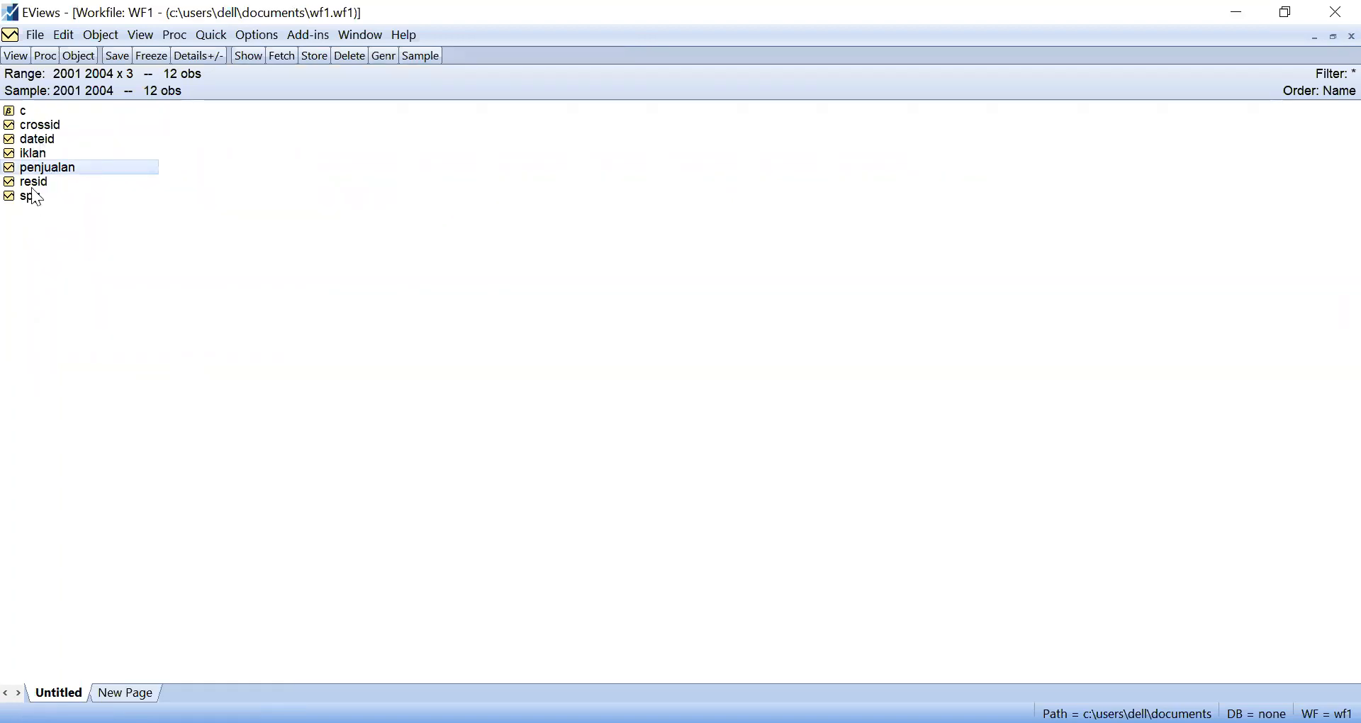
left_click(36, 197, "ctrl")
left_click(36, 153, "ctrl")
right_click(33, 149)
left_click(61, 179)
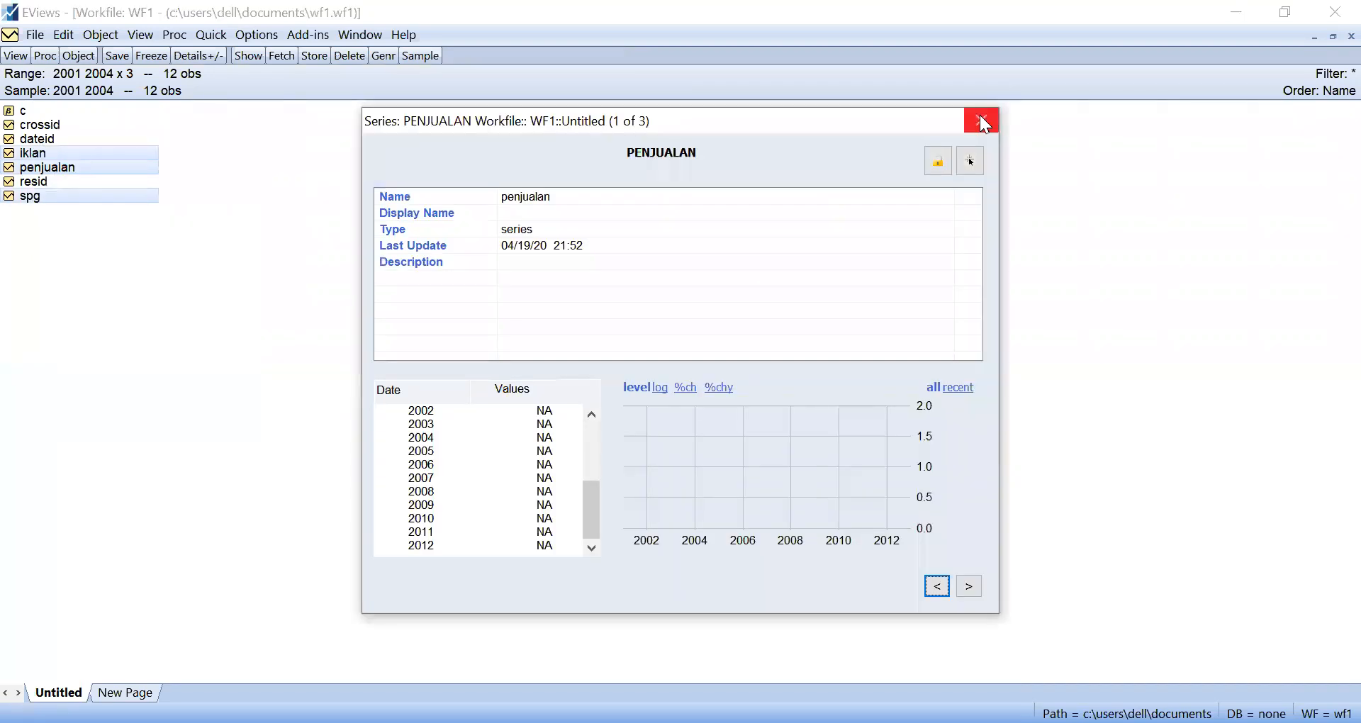
left_click(980, 116)
right_click(88, 165)
mouse_move(195, 173)
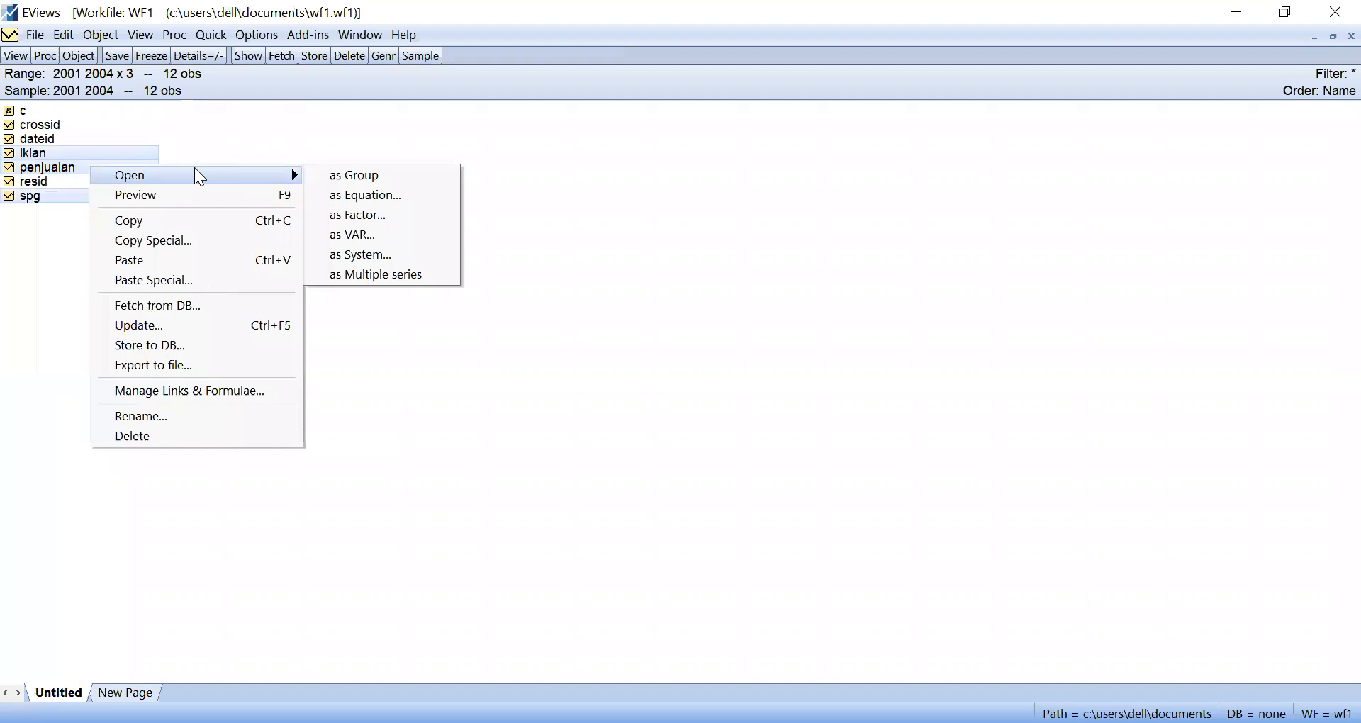
left_click(341, 172)
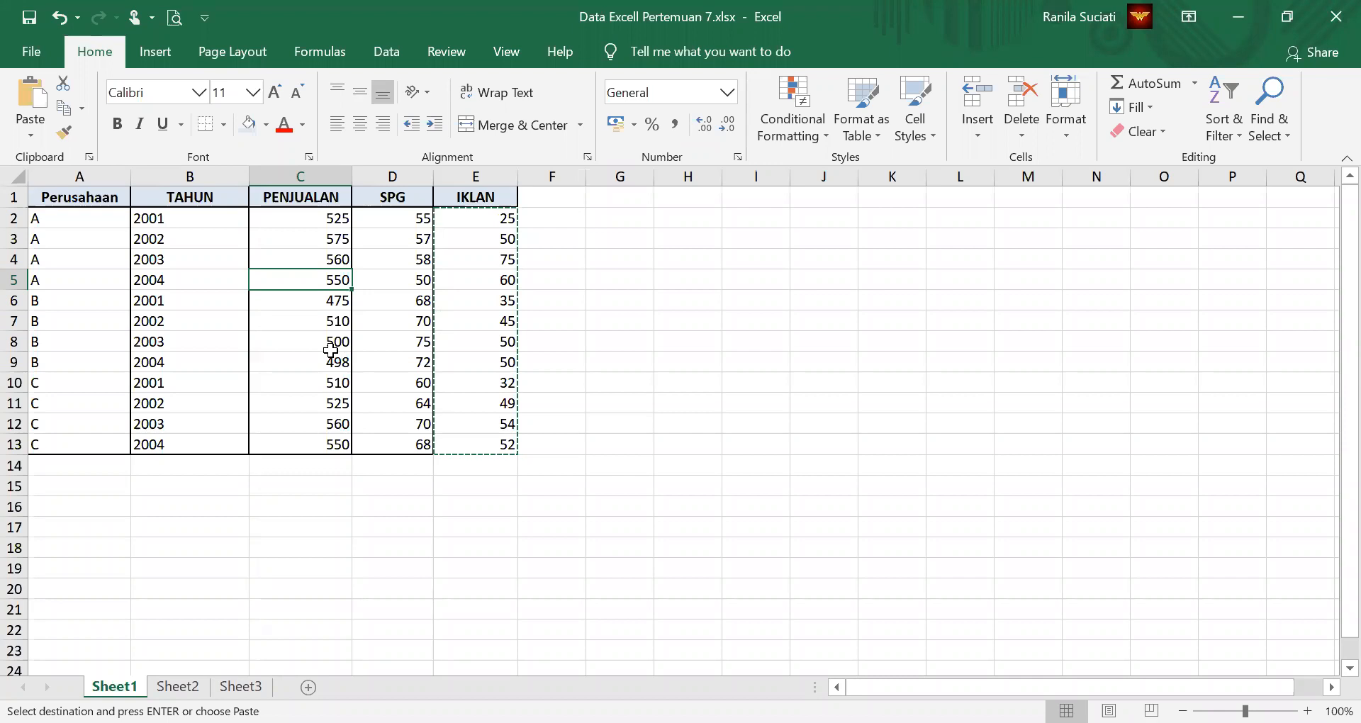
Copy the PENJUALAN, SPG and IKLAN values in C2:E13 from Excel and select the group's PENJUALAN cell for 1-01 in EViews.
left_click_drag(319, 219, 473, 447)
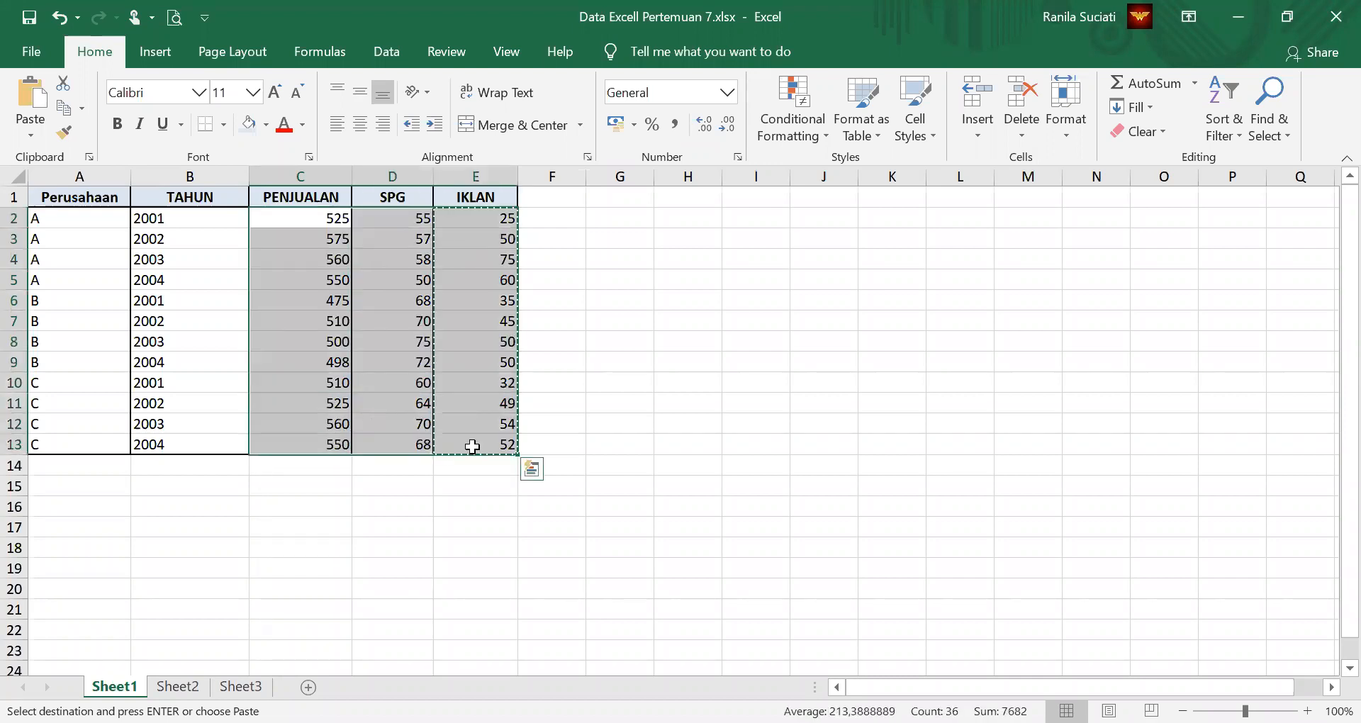
right_click(422, 385)
left_click(479, 306)
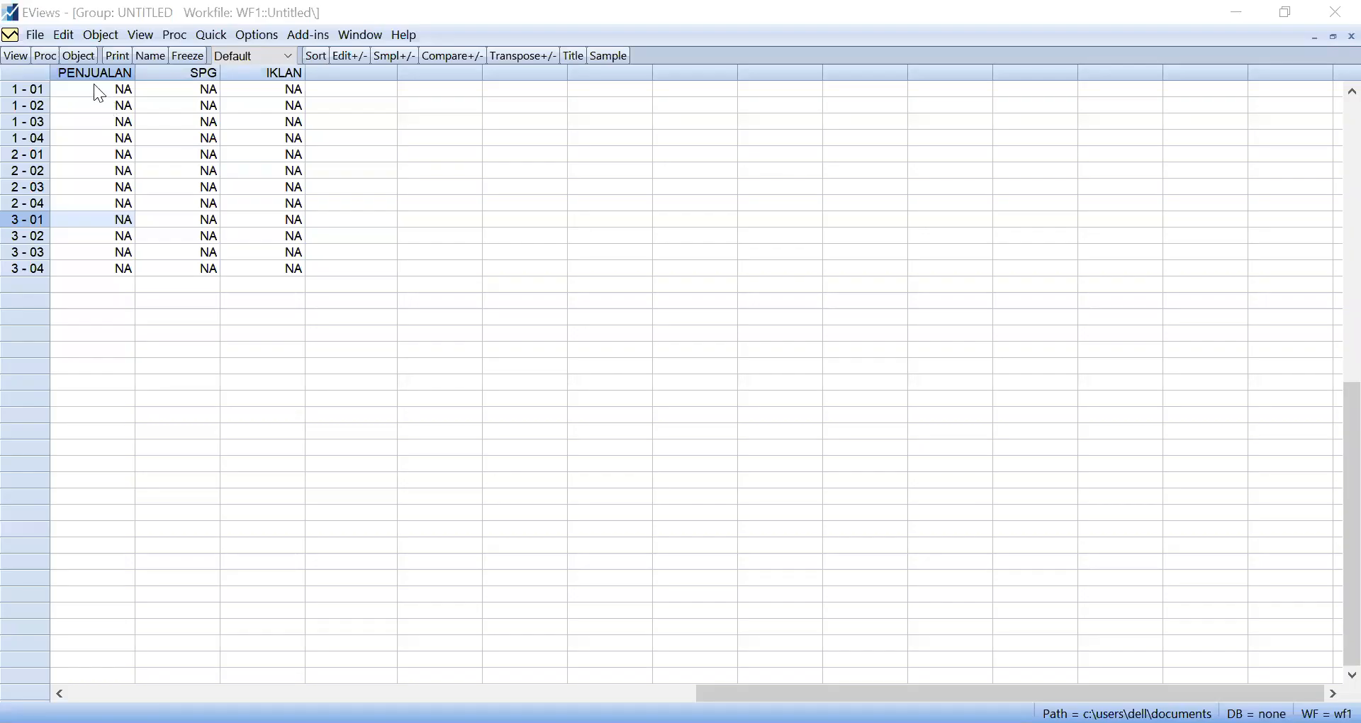
left_click(95, 87)
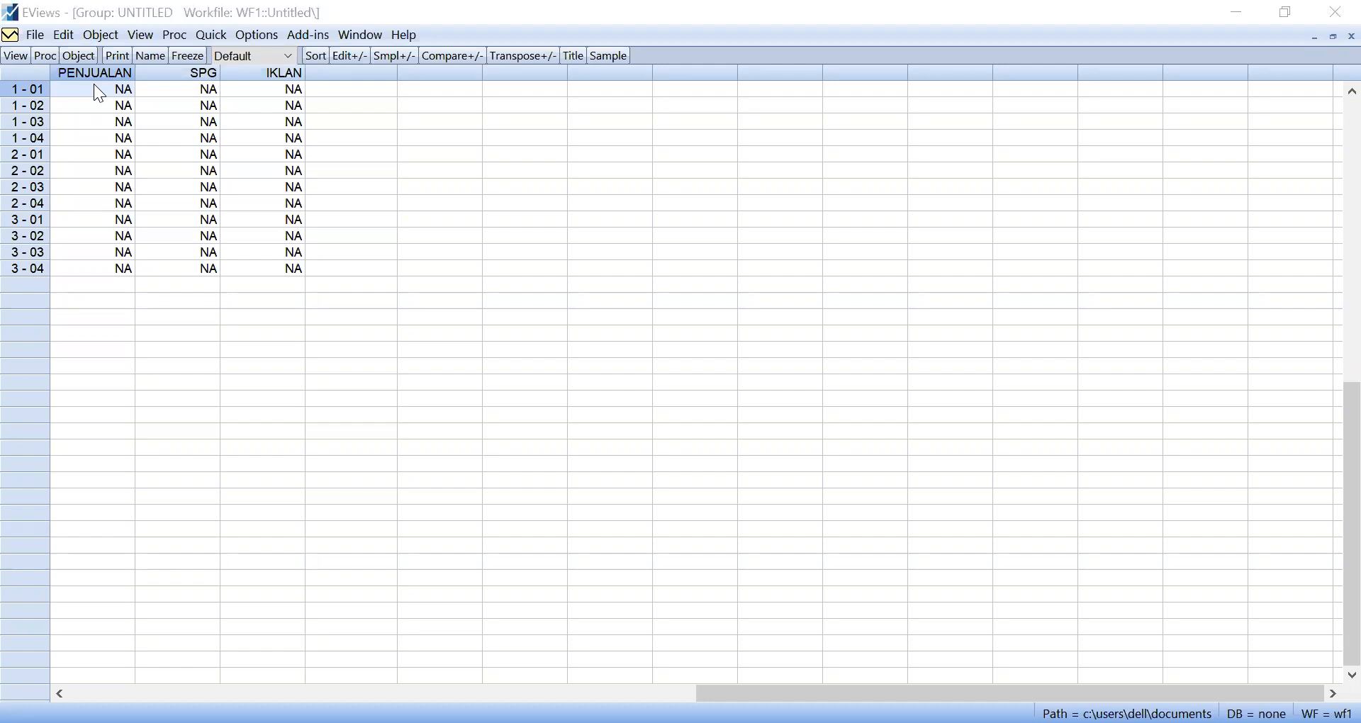
key("alt")
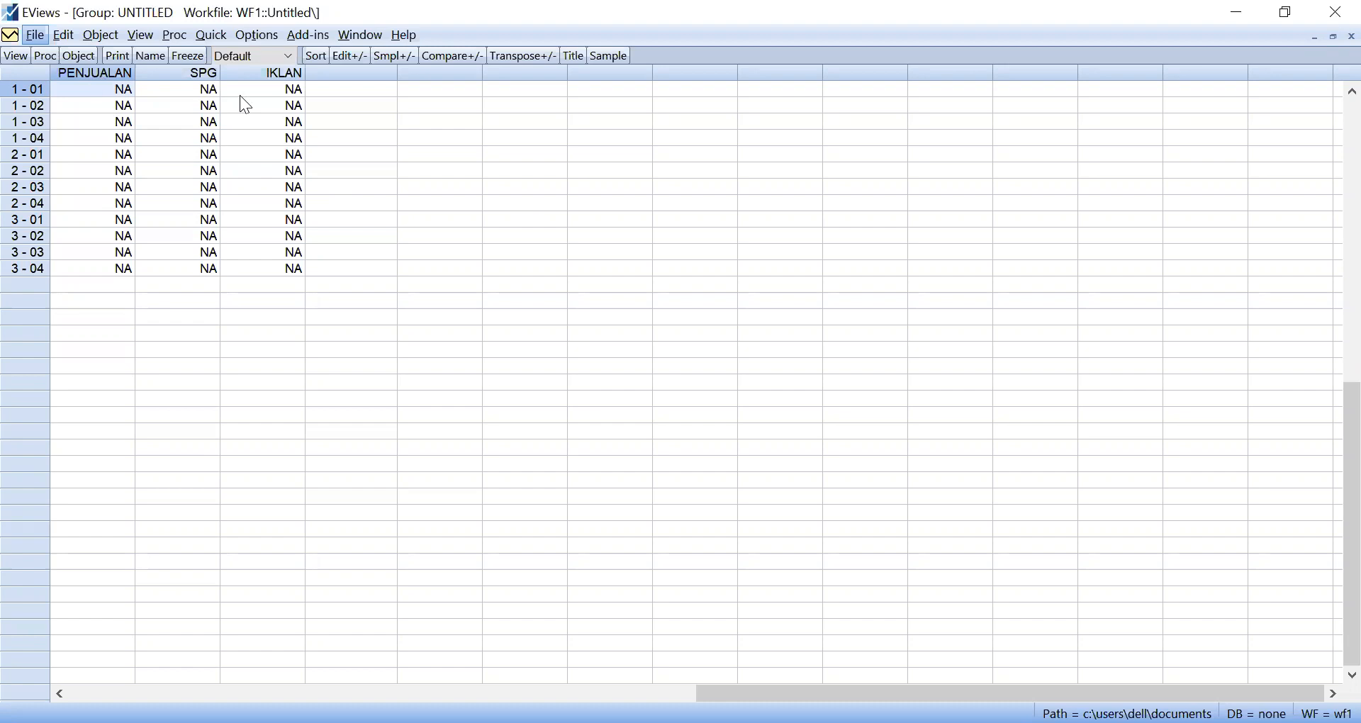
key("Right")
key("Right")
key("Right")
key("Right")
key("Escape")
key("ctrl+v")
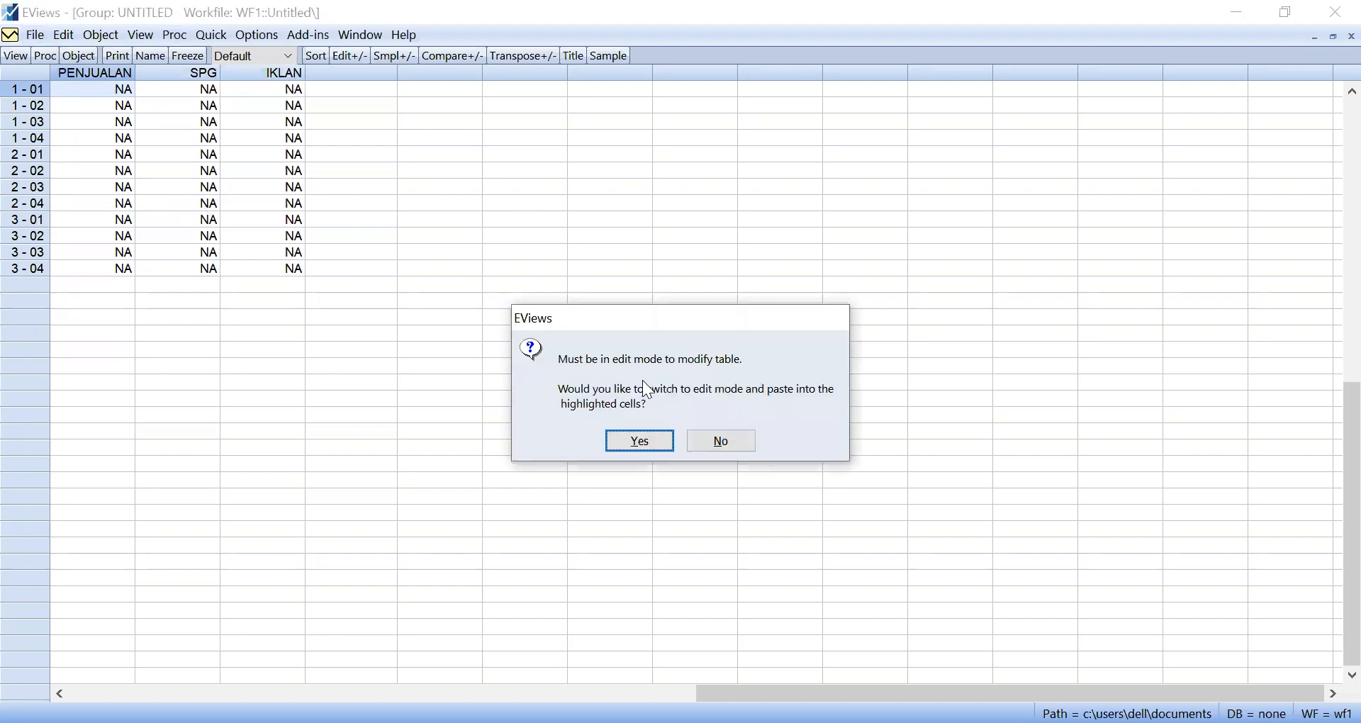
key("Escape")
Paste the copied Excel values into the group starting at PENJUALAN 1-01, agreeing to switch to edit mode.
right_click(94, 84)
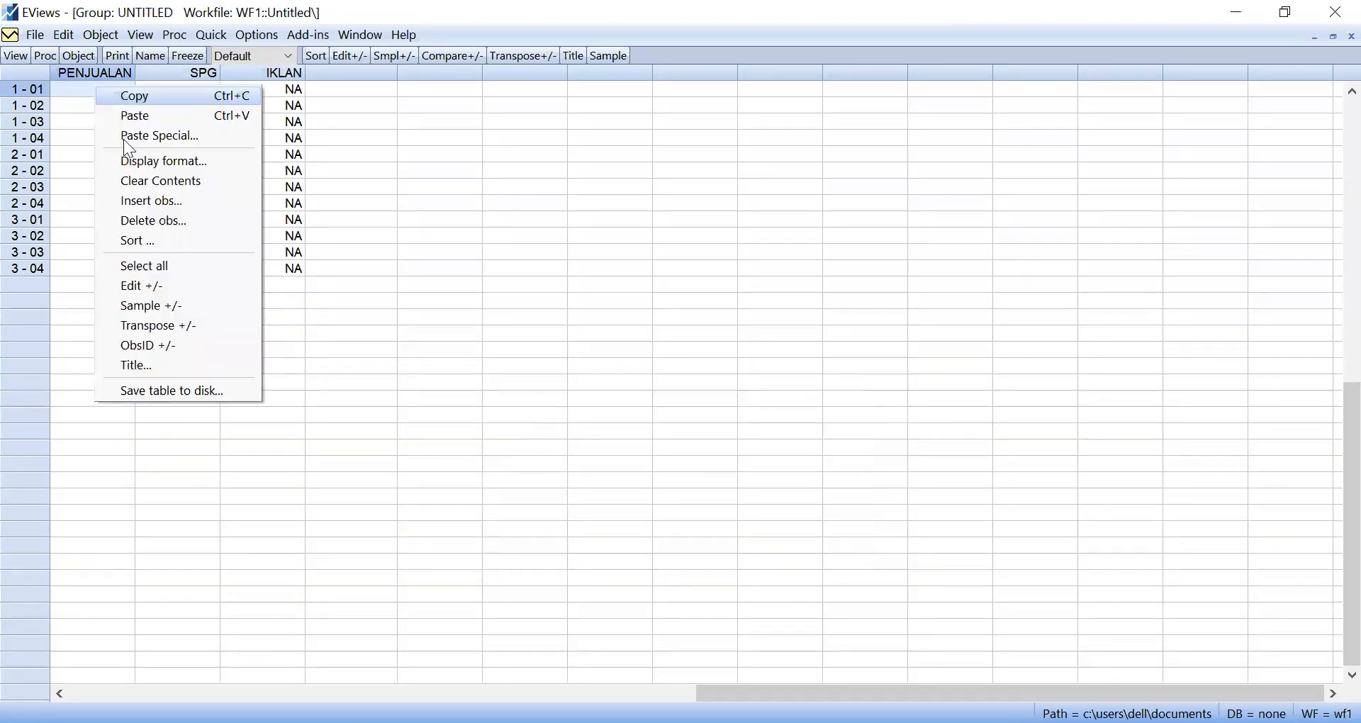
left_click(139, 117)
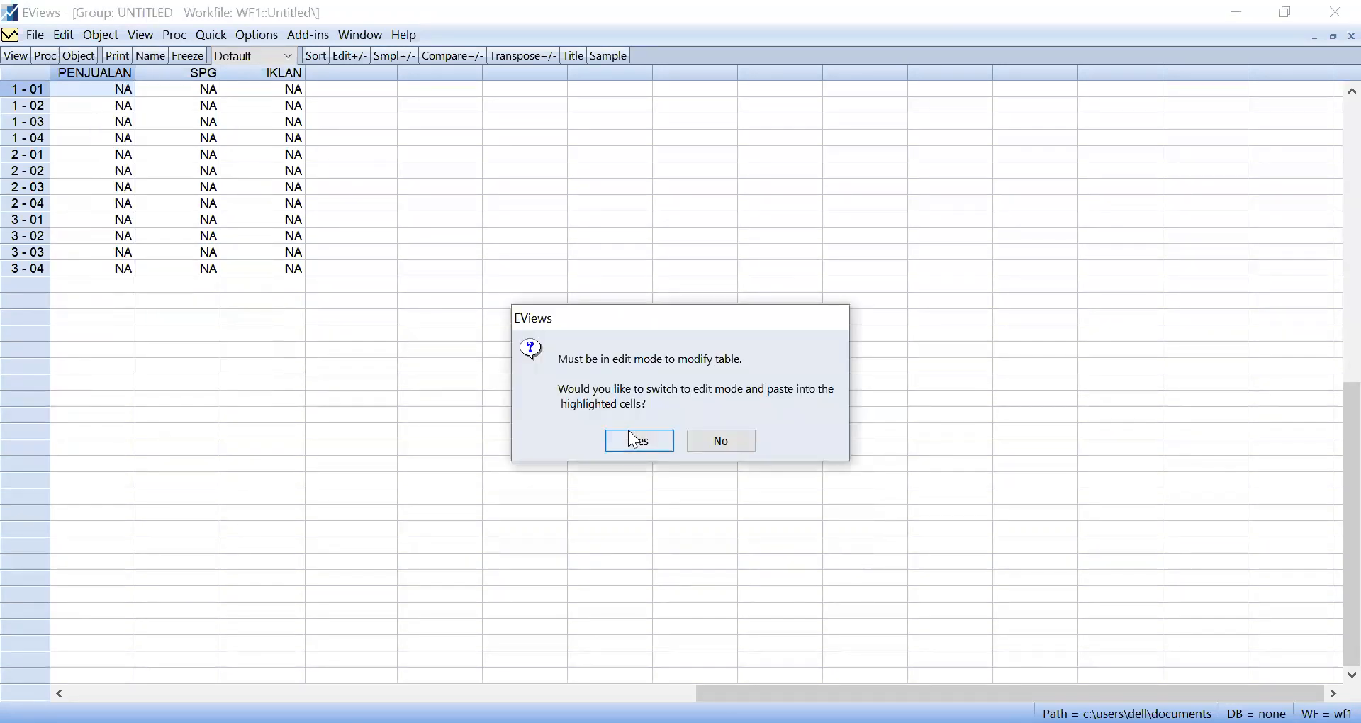
left_click(628, 433)
left_click(54, 226)
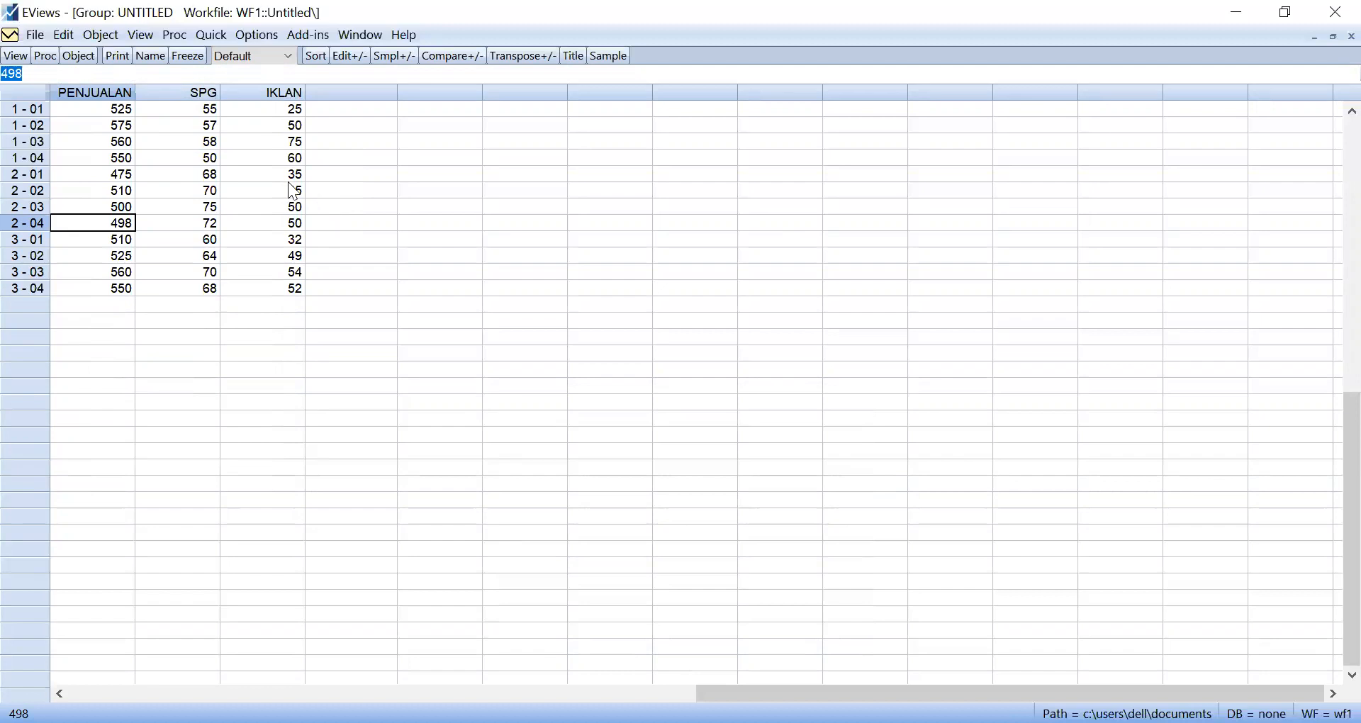
left_click(354, 190)
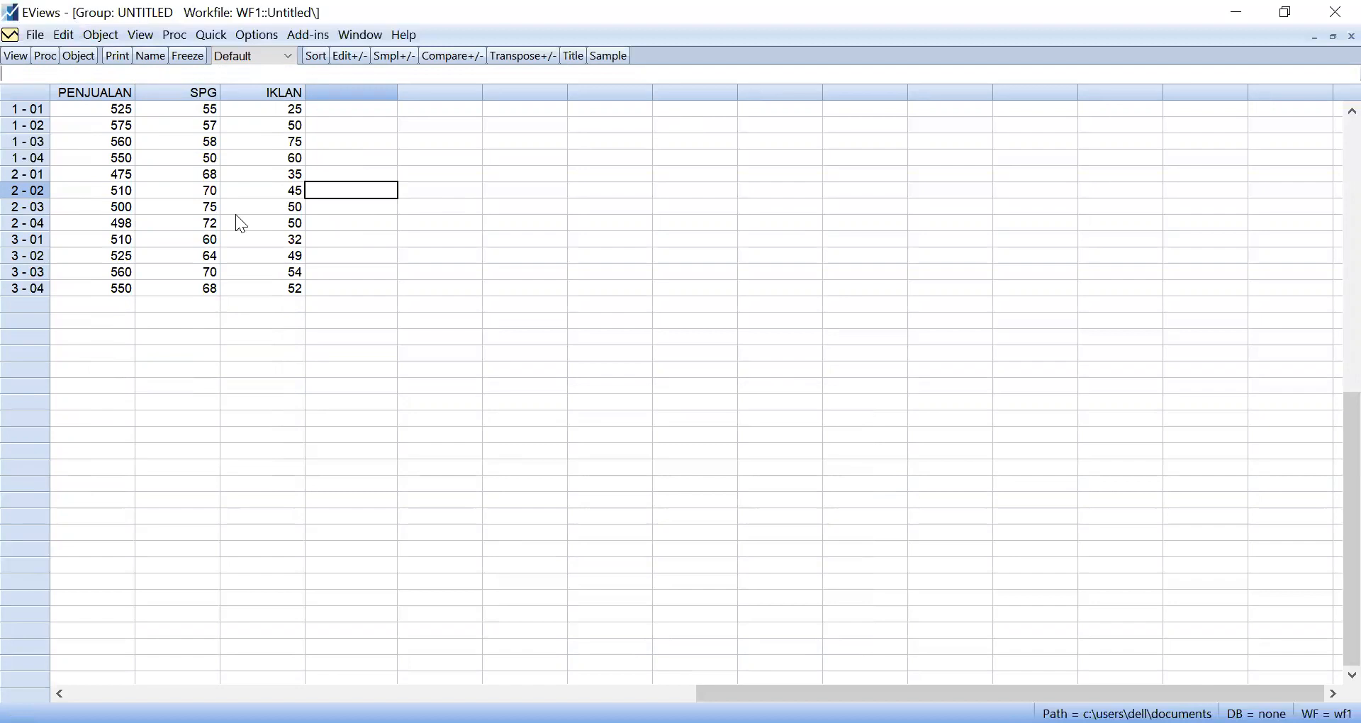
Freeze the filled group into a table and name it Group1.
left_click(195, 59)
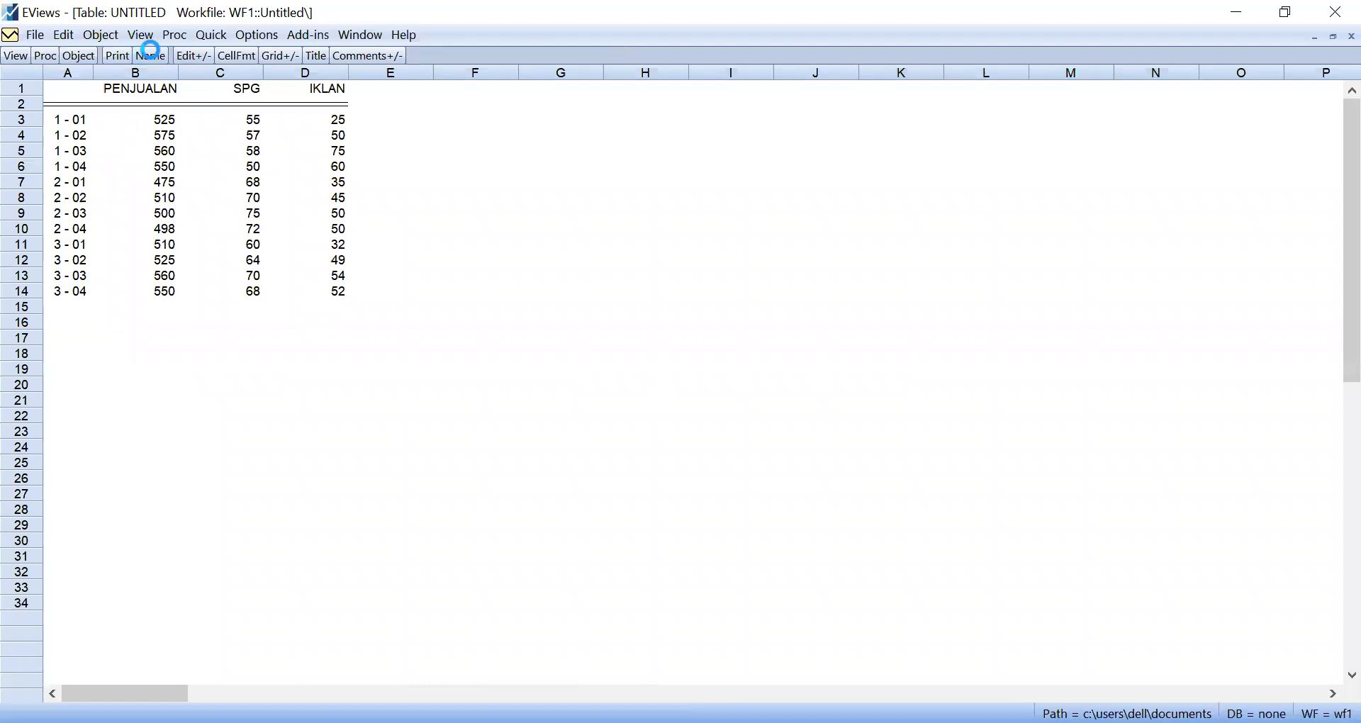
left_click(150, 51)
type("Group 1")
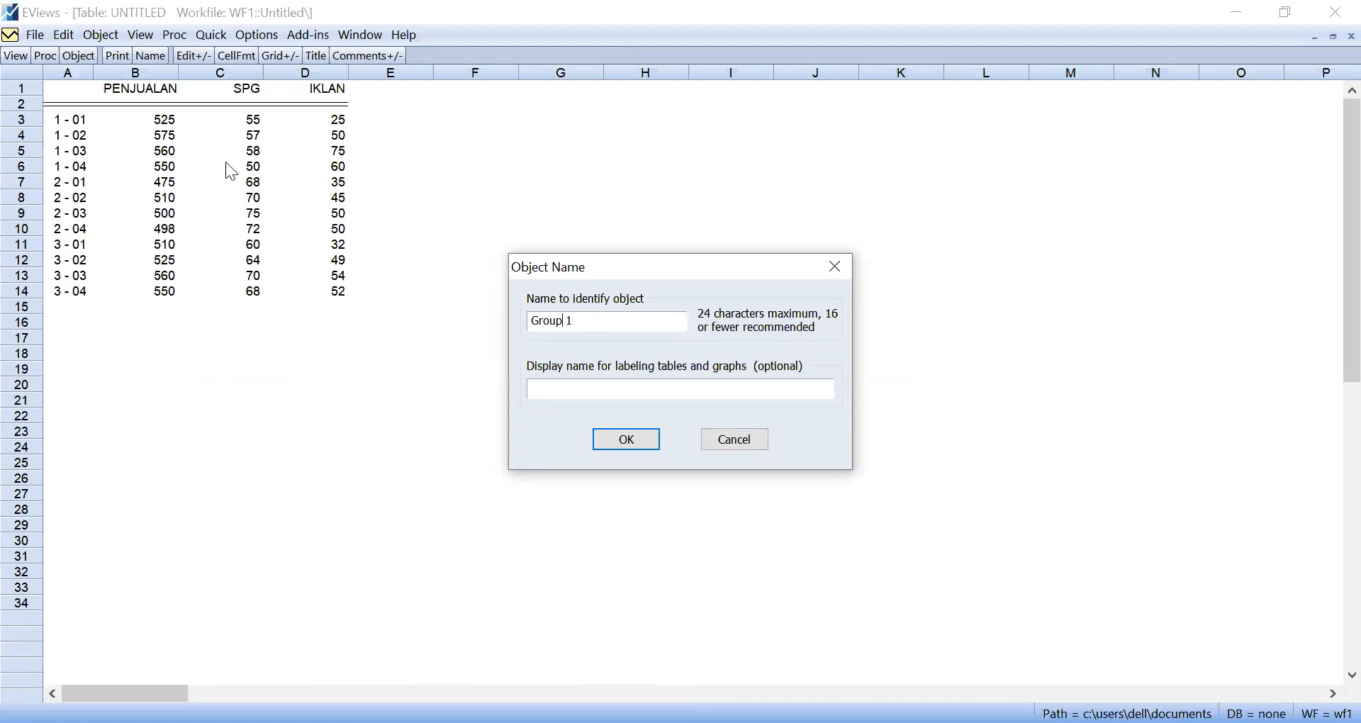
key("Escape")
left_click(147, 57)
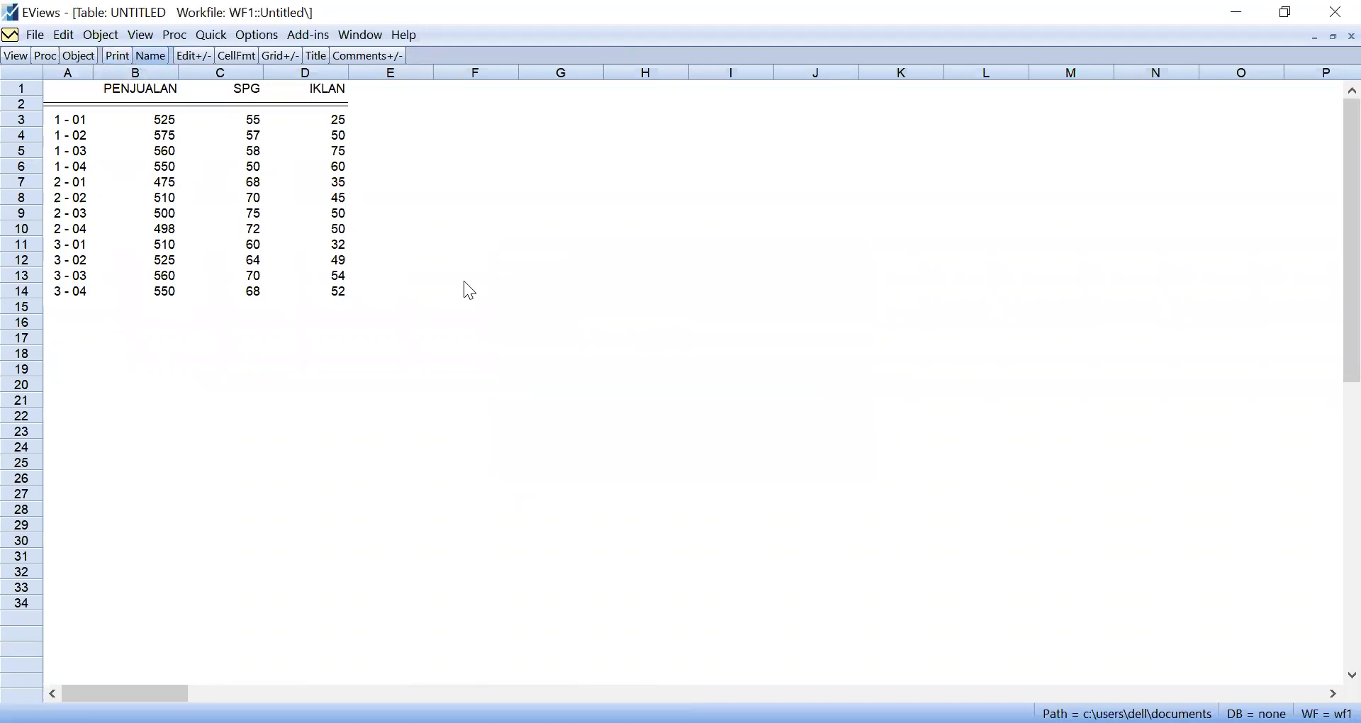
type("Gro")
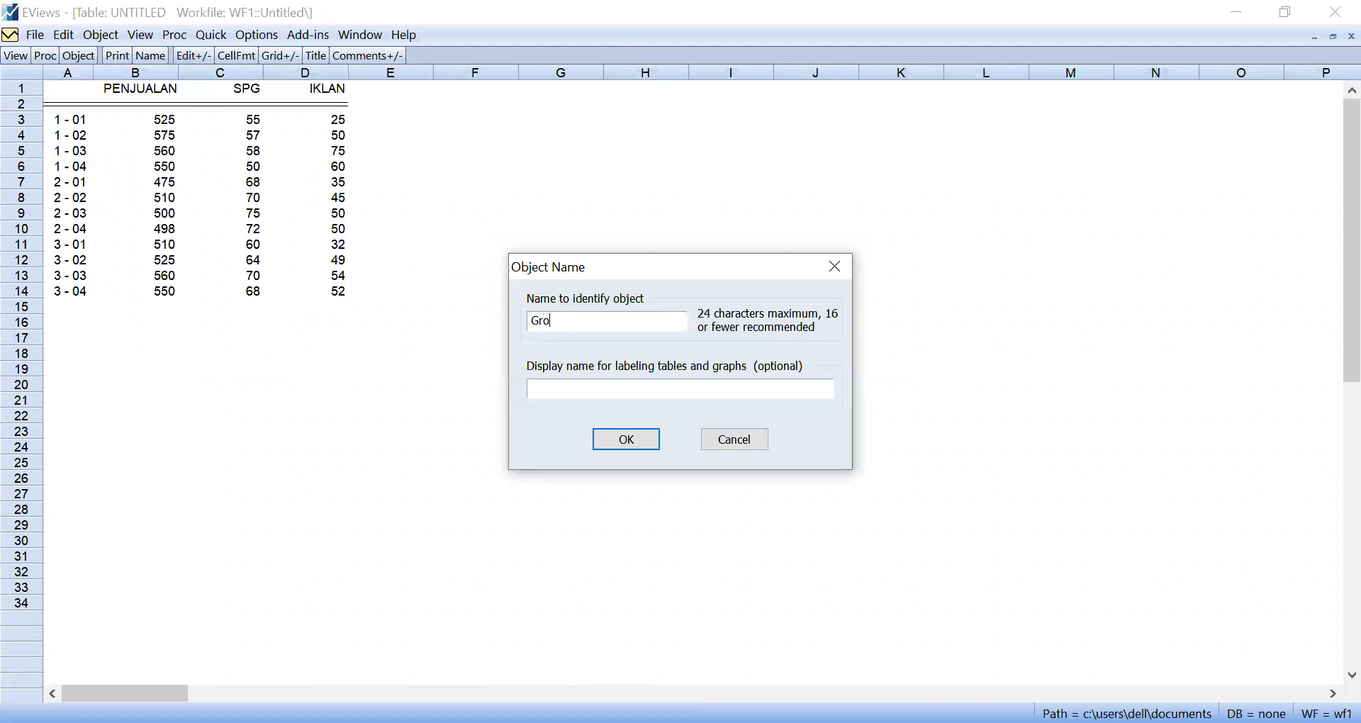
type("up1")
key("Return")
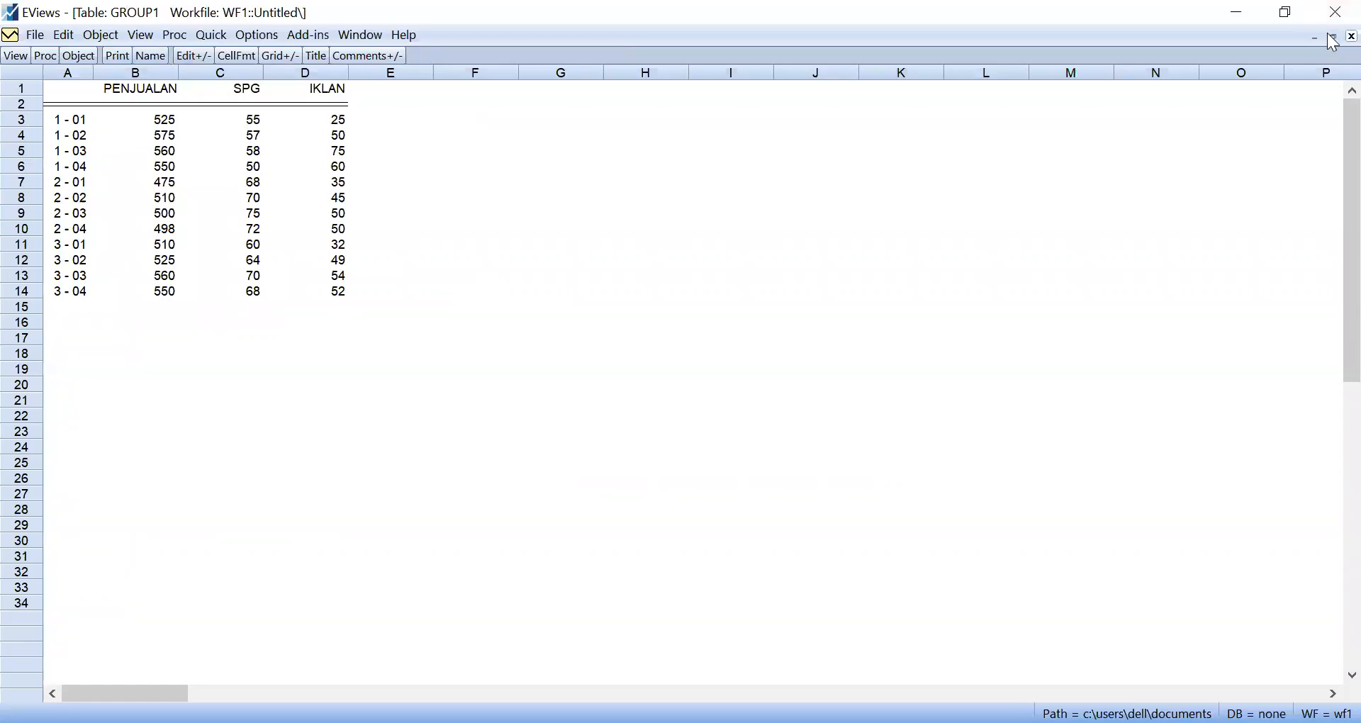
Close the frozen table and the group, confirming deletion of the untitled group.
left_click(1353, 36)
key("Down")
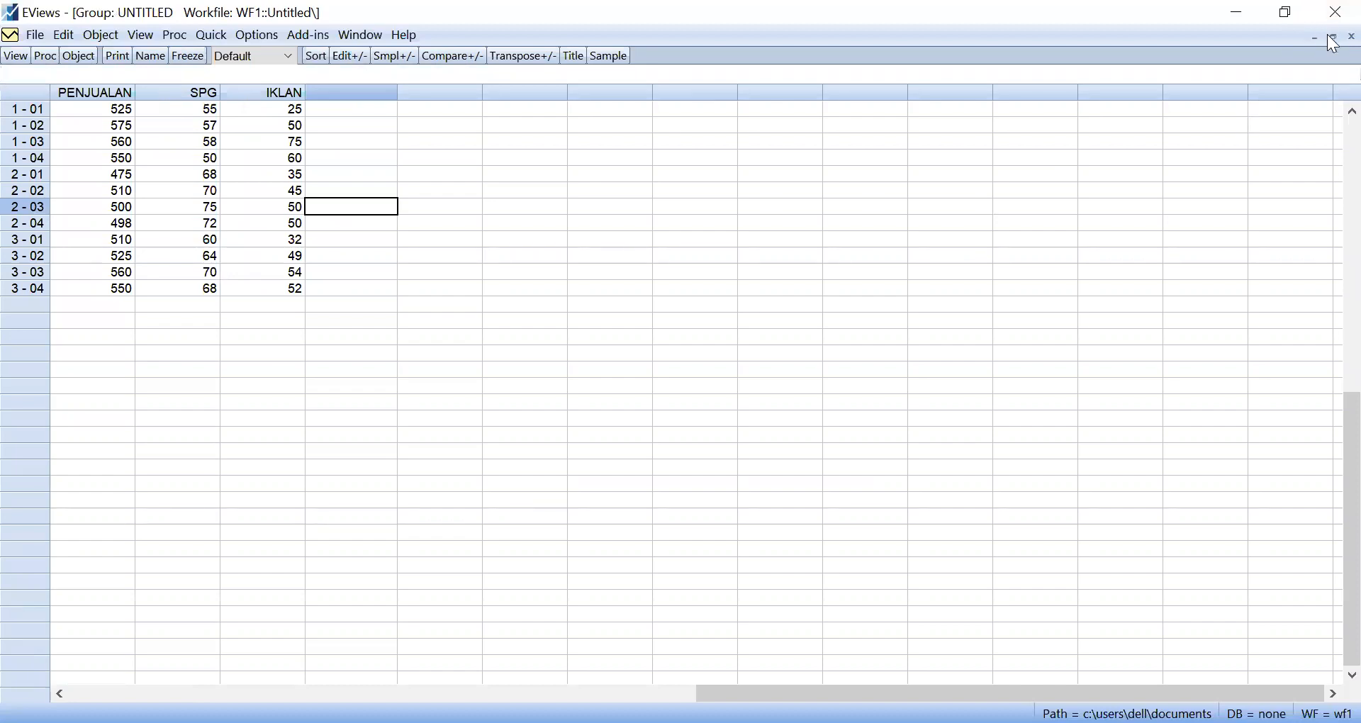
left_click(1352, 36)
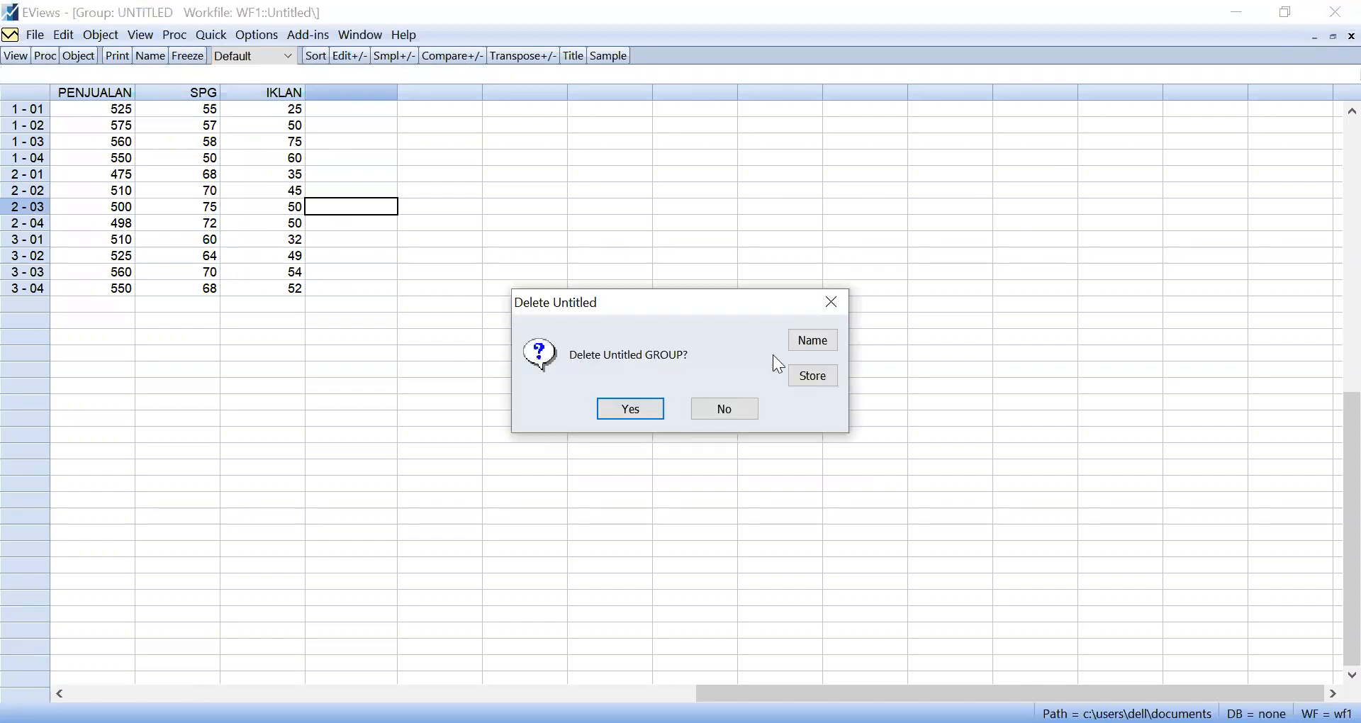
left_click(656, 418)
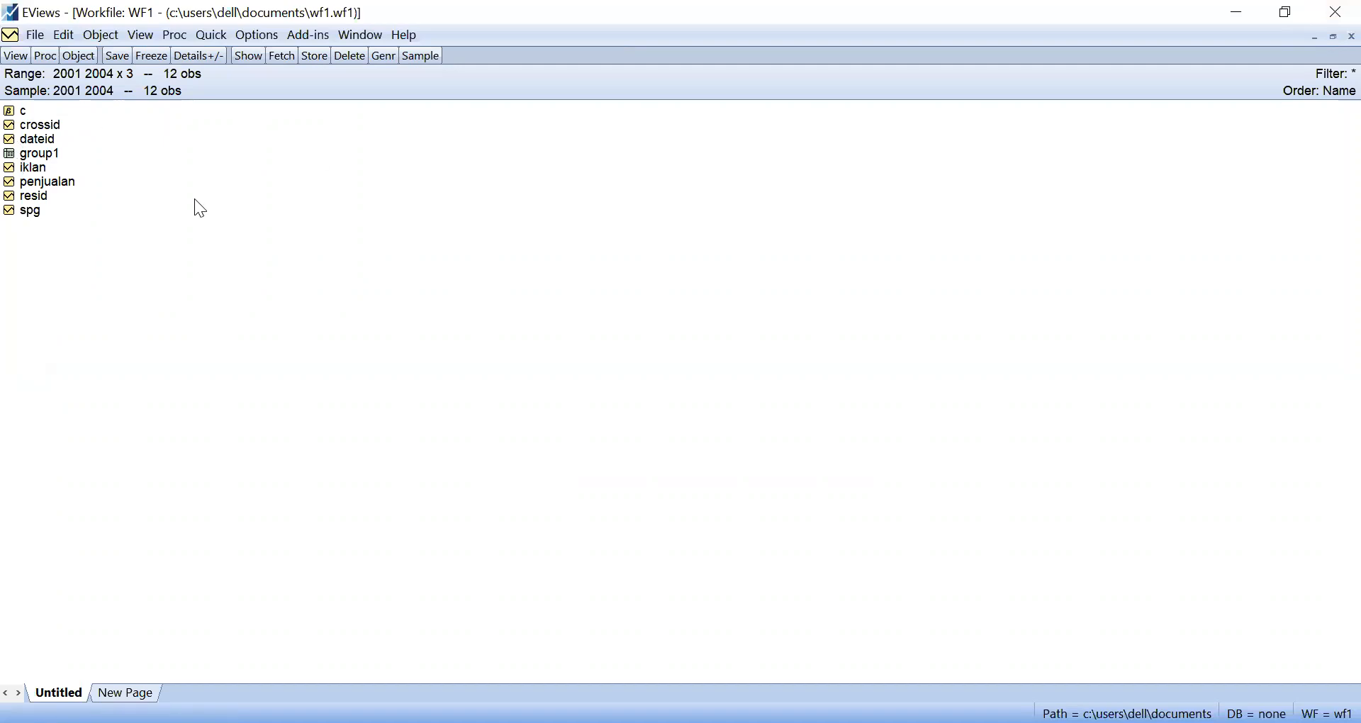
Open group1 from the workfile to check its PENJUALAN, SPG and IKLAN values, and close it again.
double_click(43, 156)
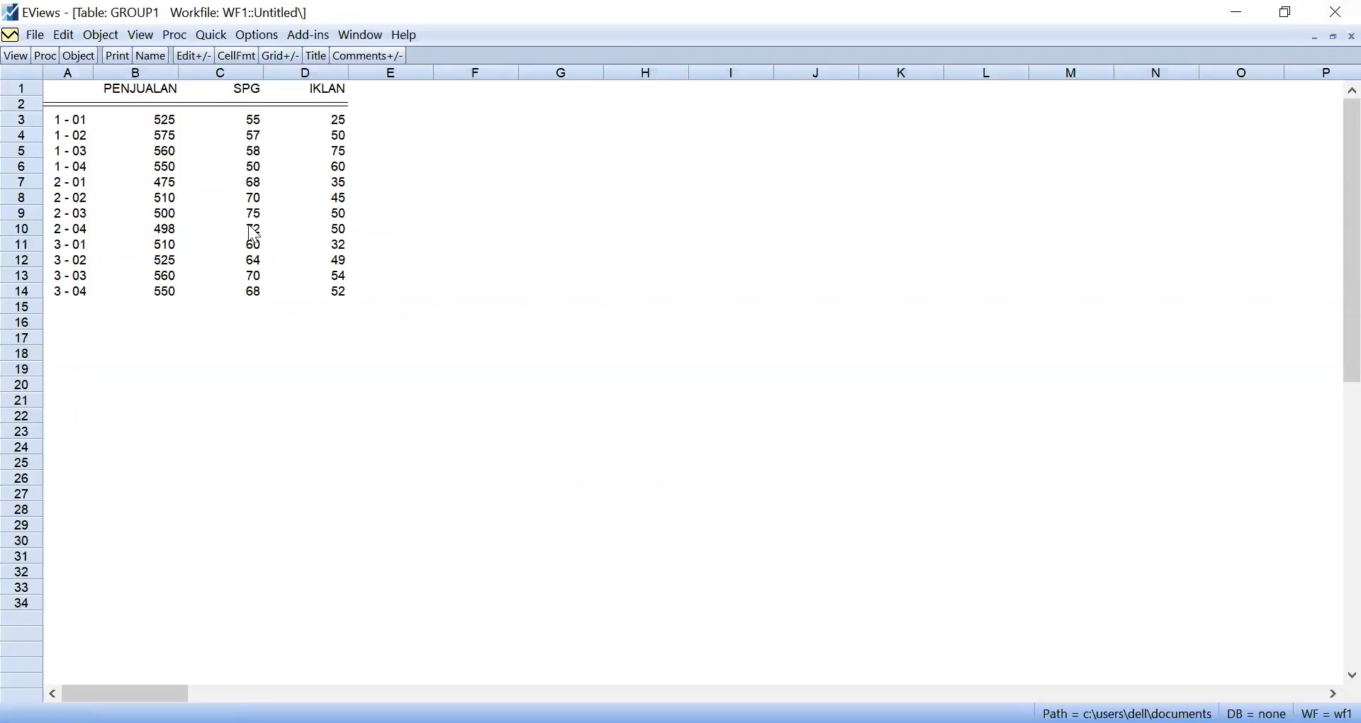
left_click(1353, 36)
left_click(243, 358)
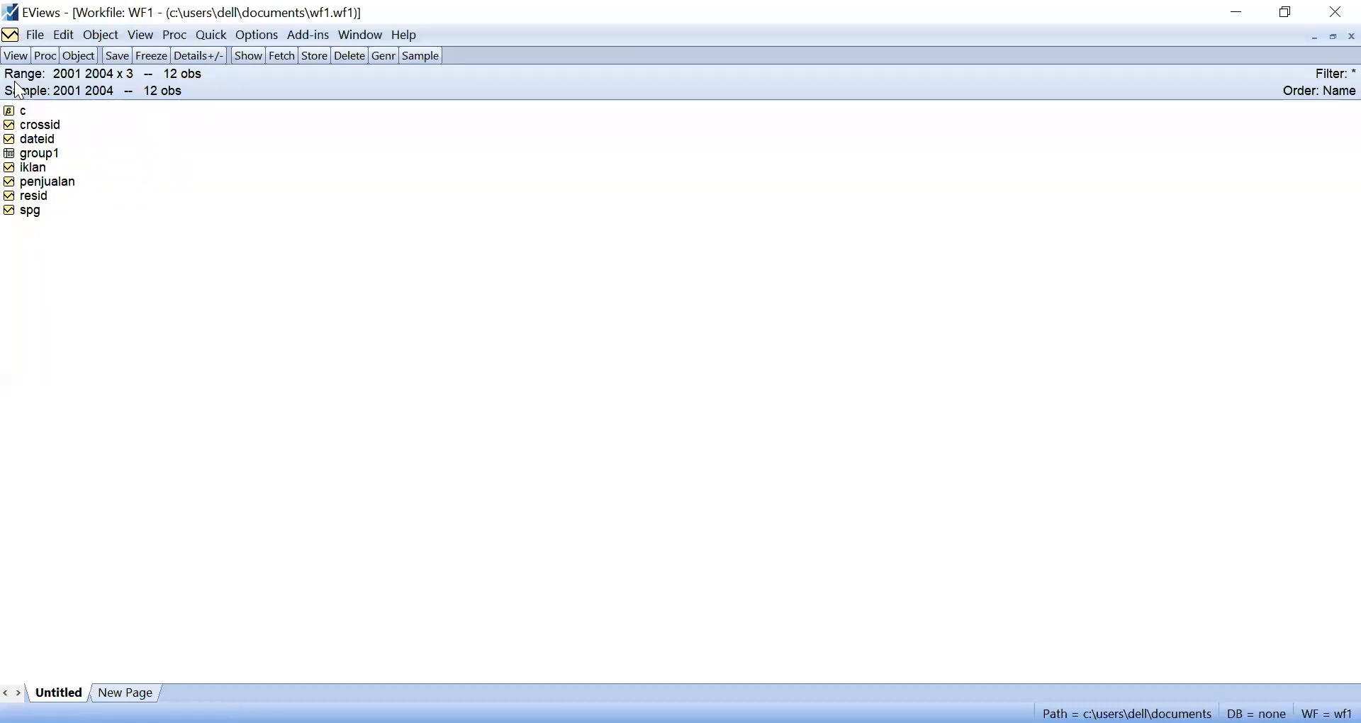
left_click(28, 44)
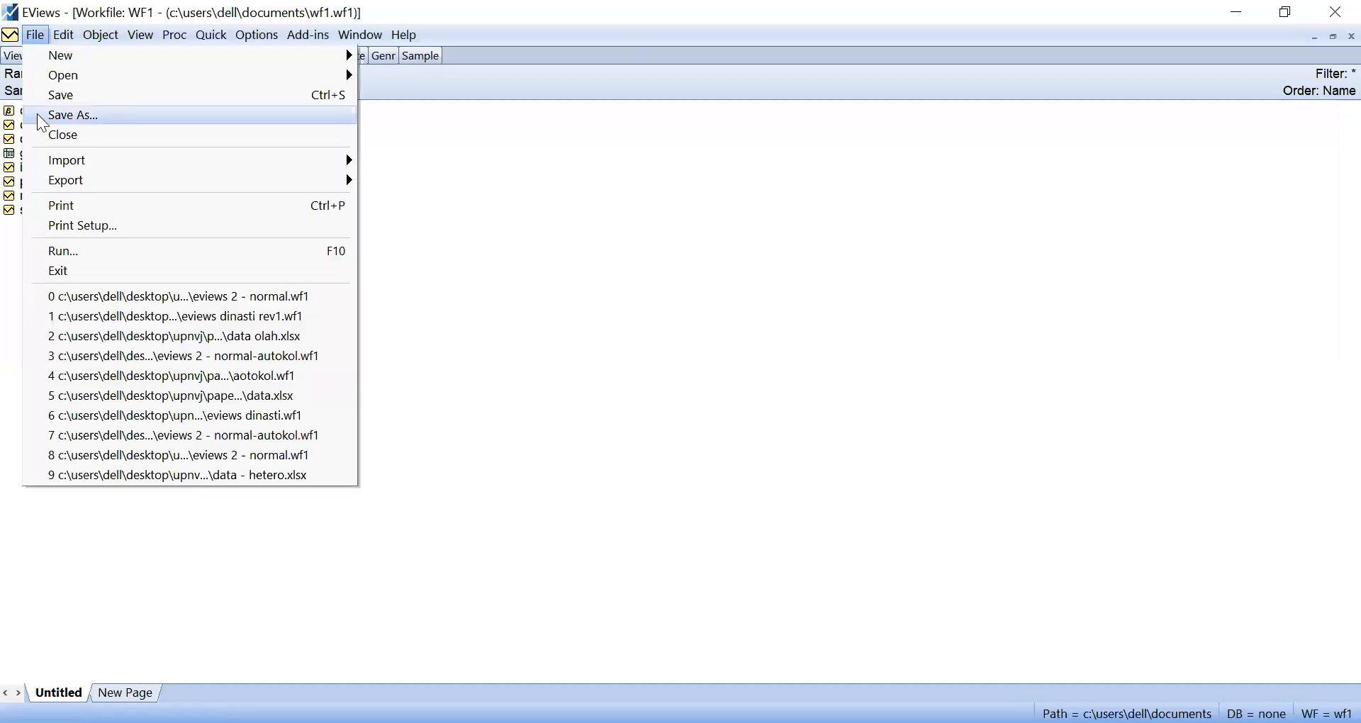
left_click(40, 116)
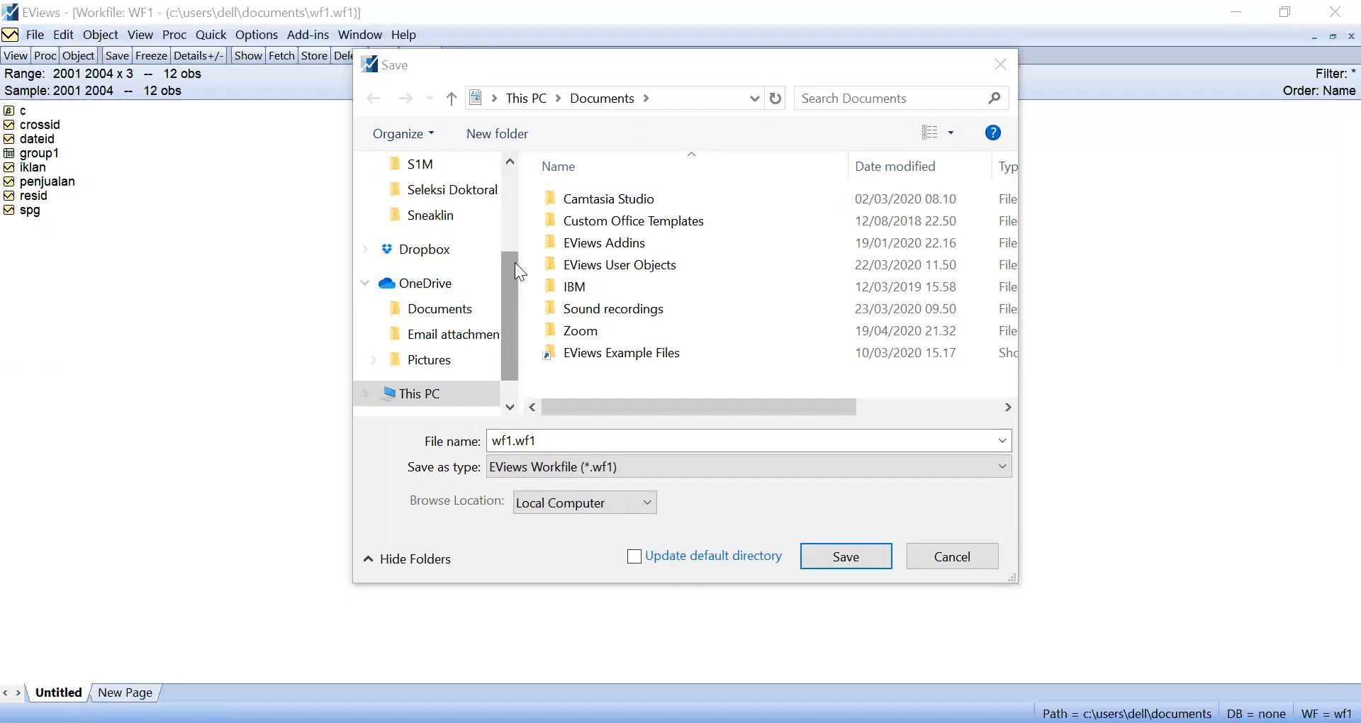
left_click_drag(516, 264, 507, 202)
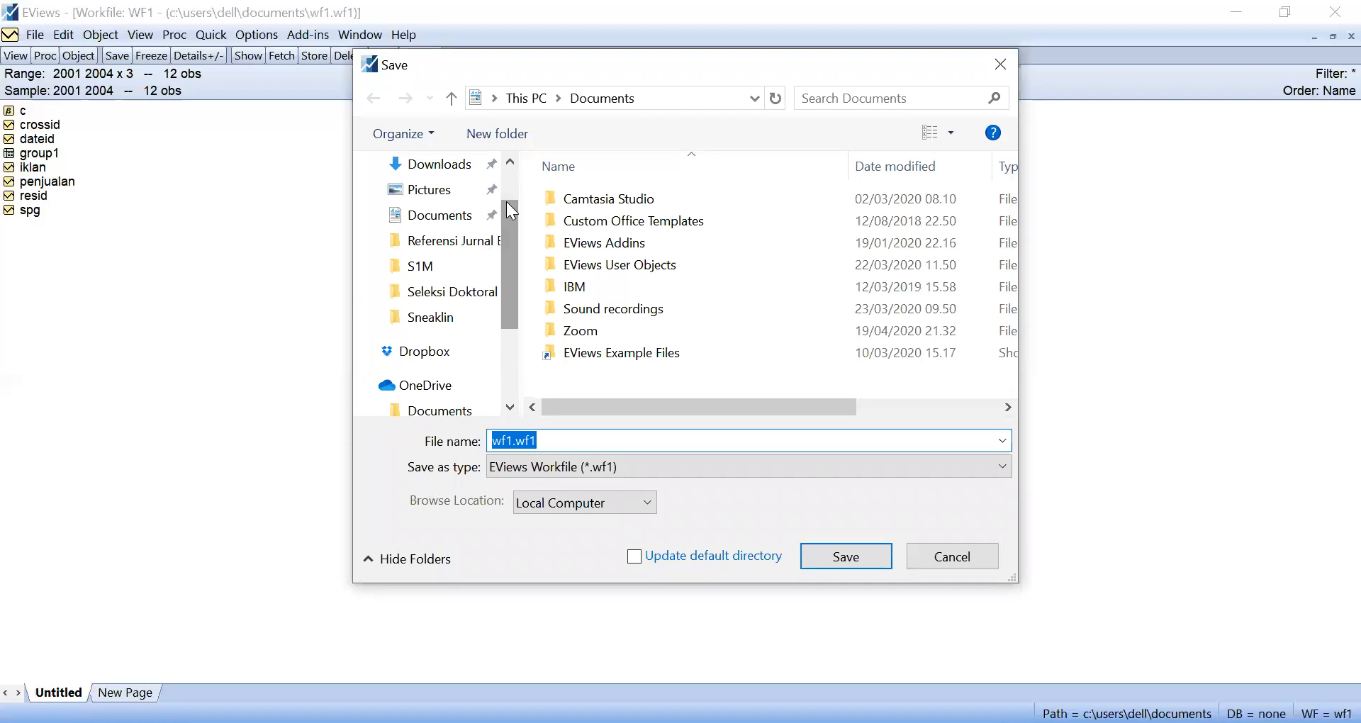
left_click(936, 564)
Start saving the workfile as a new file and browse to the UPNVJ folder on the Desktop.
left_click(33, 36)
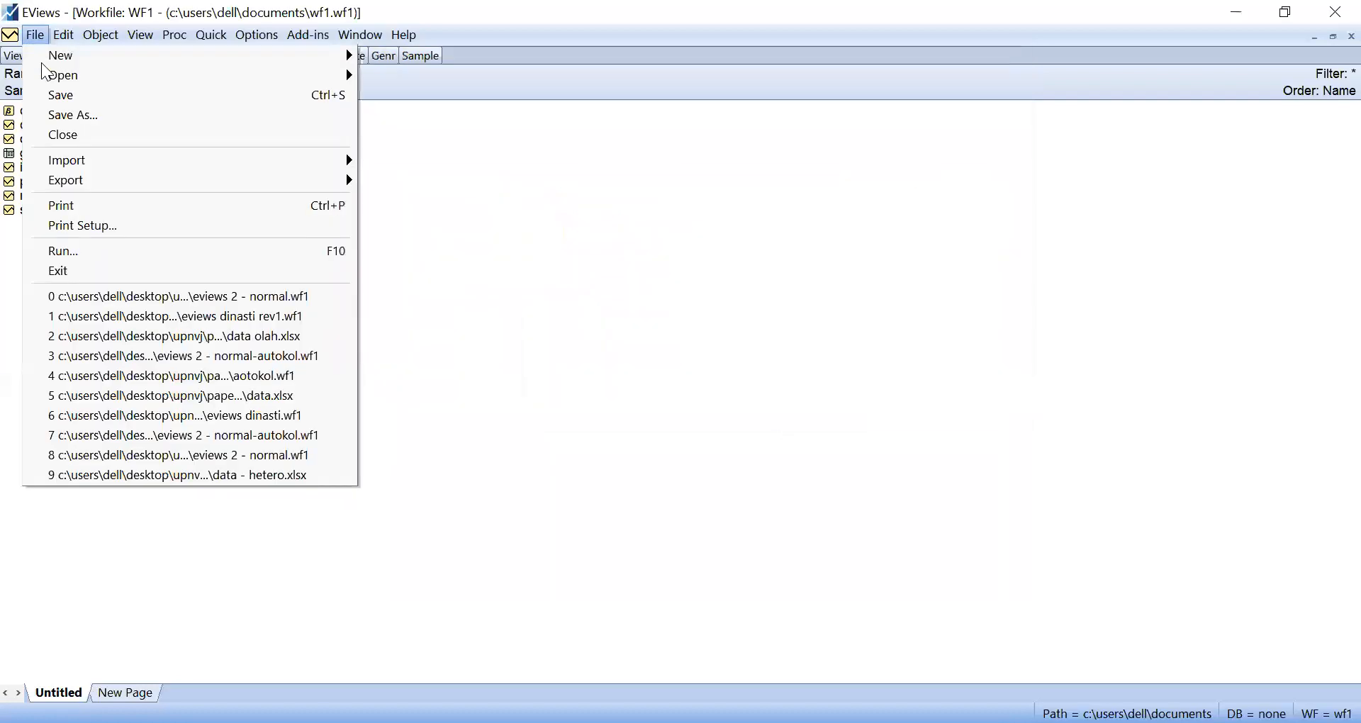
left_click(59, 117)
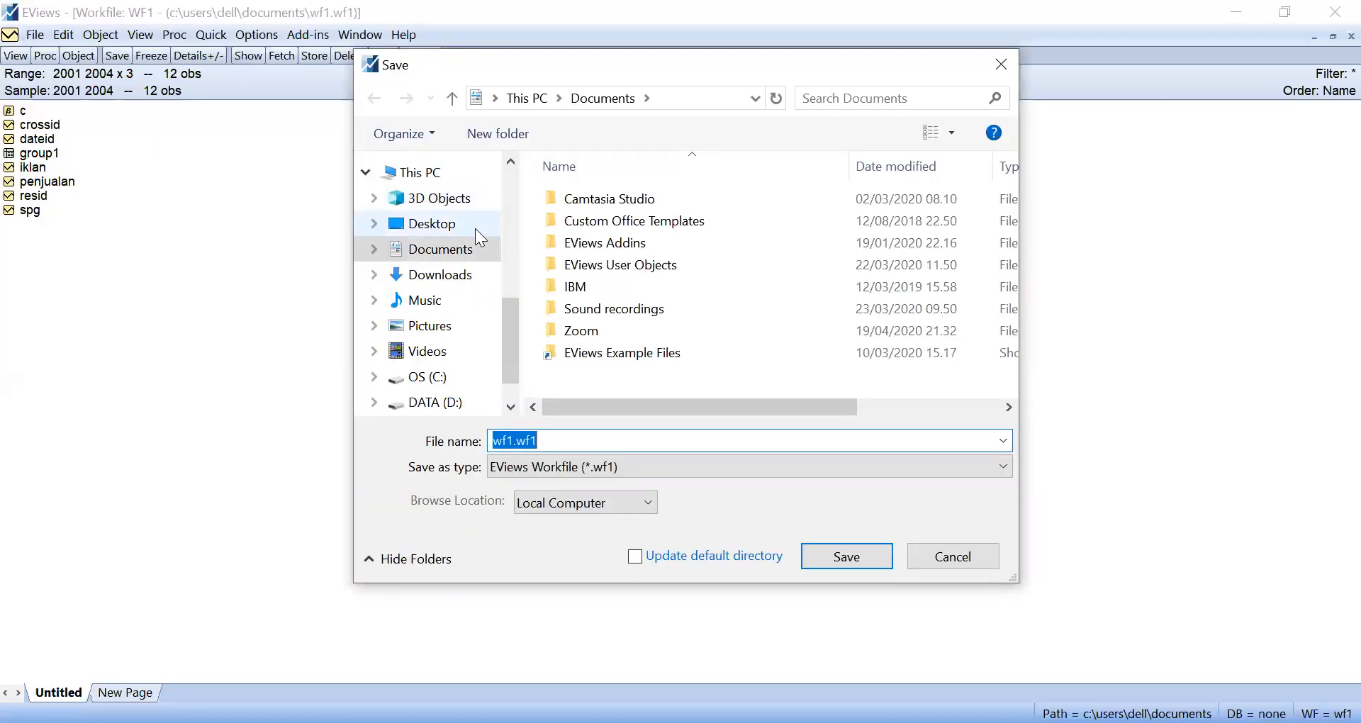
left_click(472, 226)
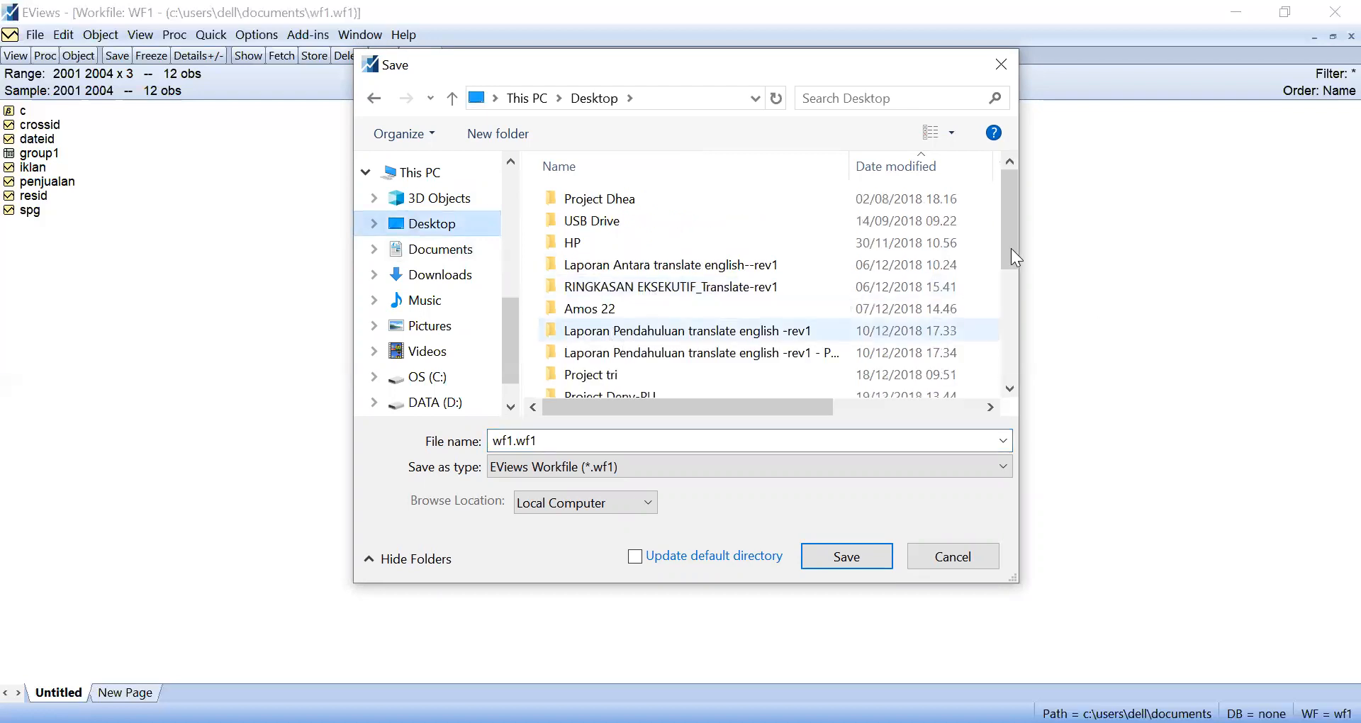
left_click(1012, 312)
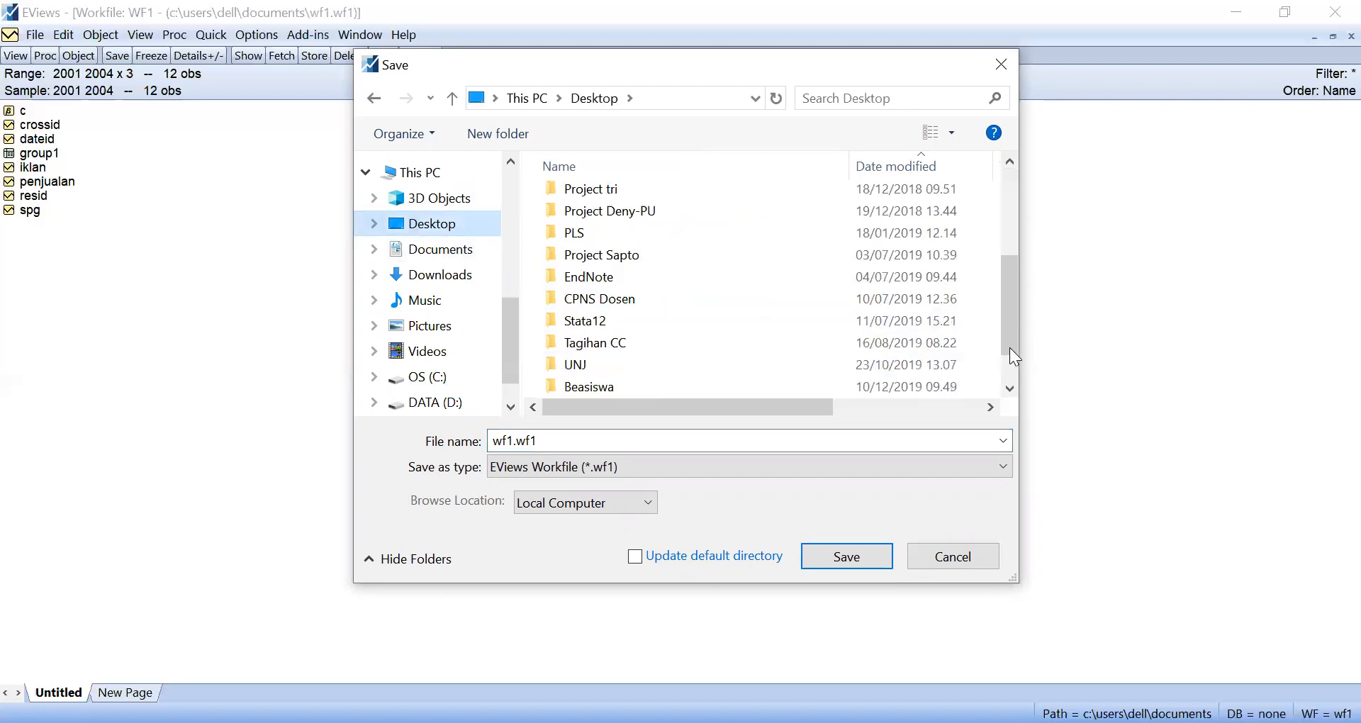
scroll(1011, 349, "up", 3)
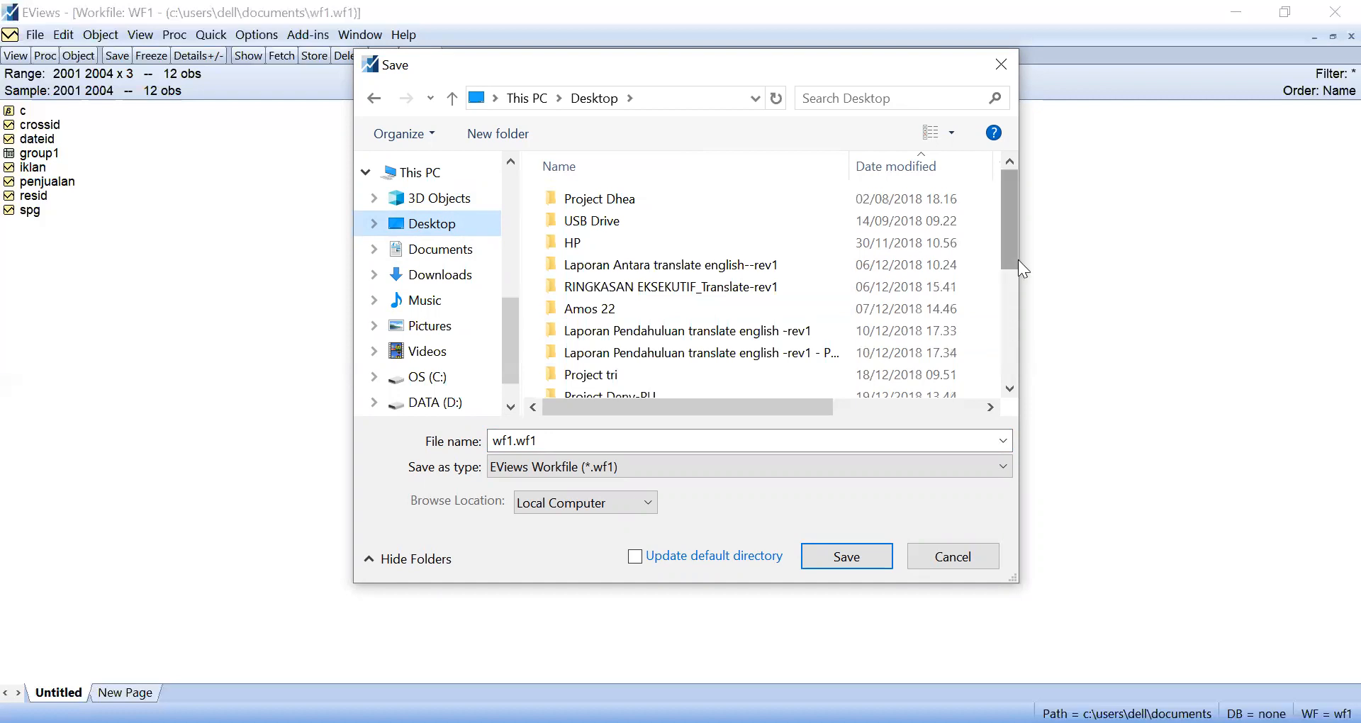
left_click_drag(1018, 261, 1006, 374)
double_click(600, 387)
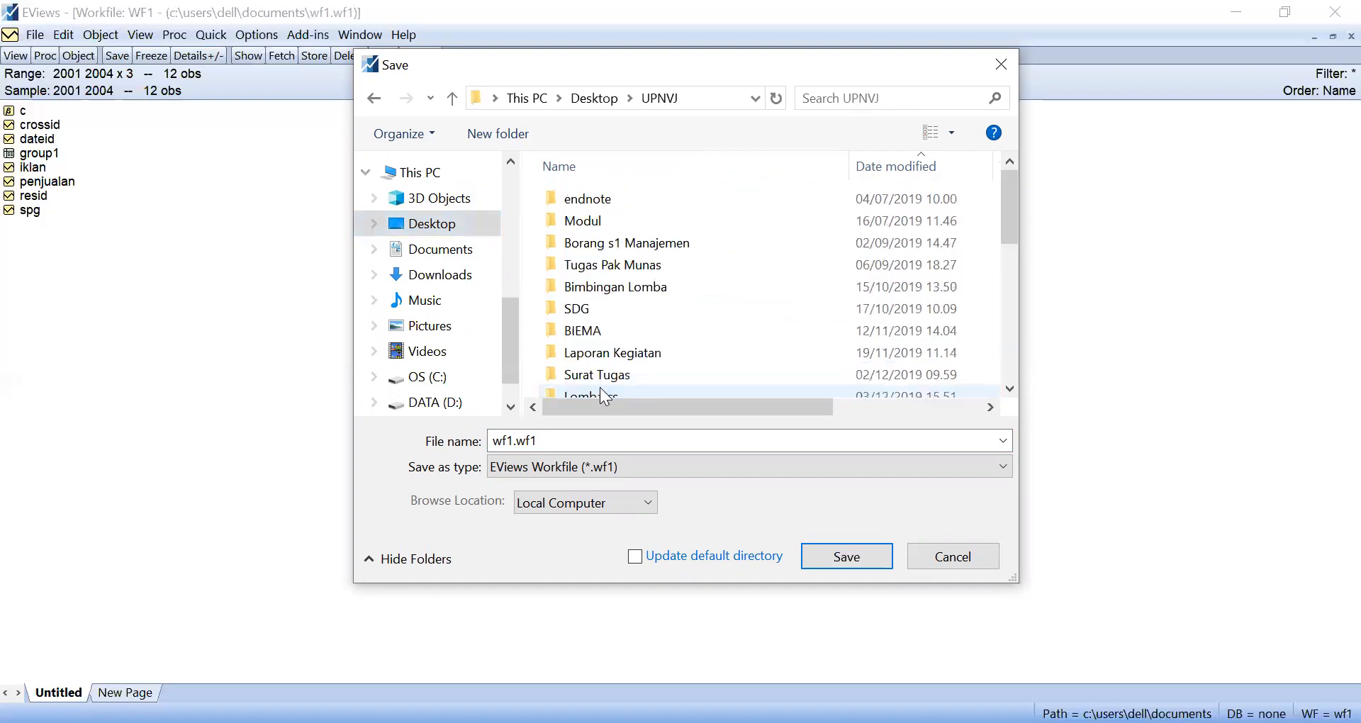
Browse from the UPNVJ folder through Bahan Ajar and Statistik Bisnis down to the Lab Statistik folder as save location.
scroll(617, 282, "down", 5)
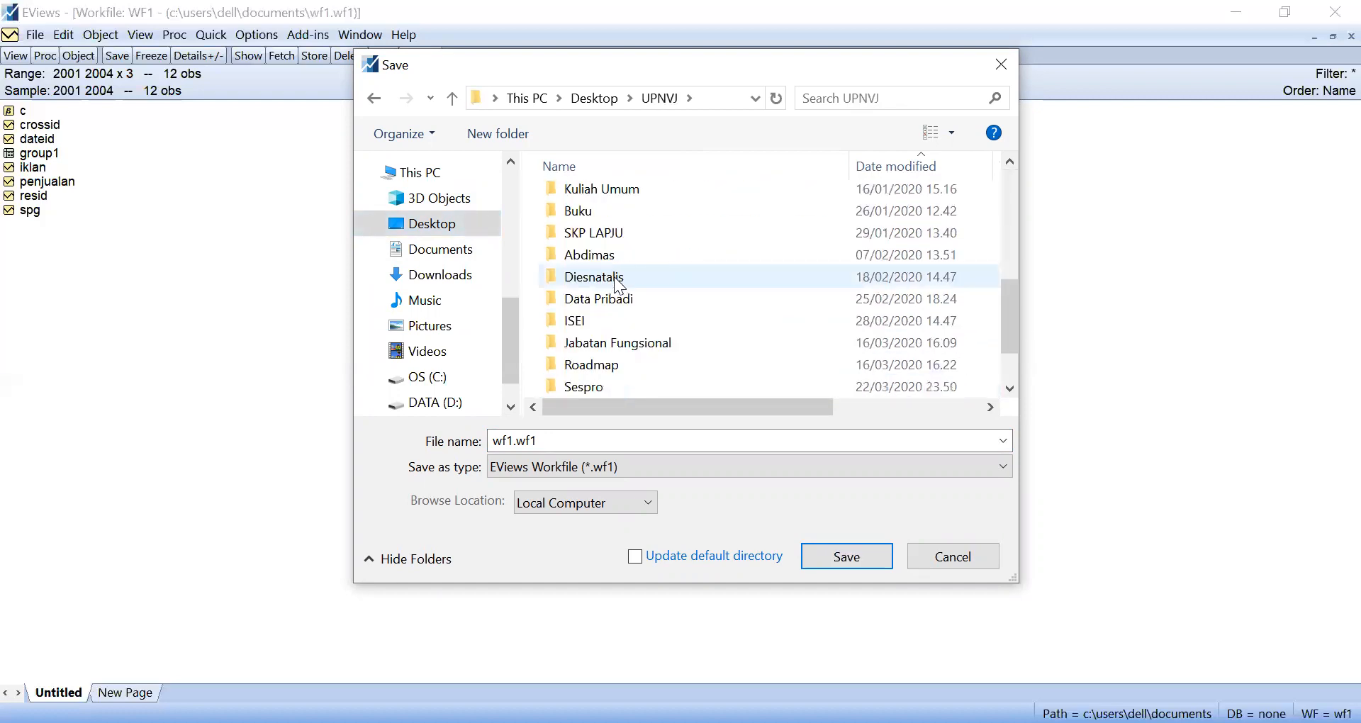
scroll(619, 284, "down", 1)
scroll(619, 283, "up", 2)
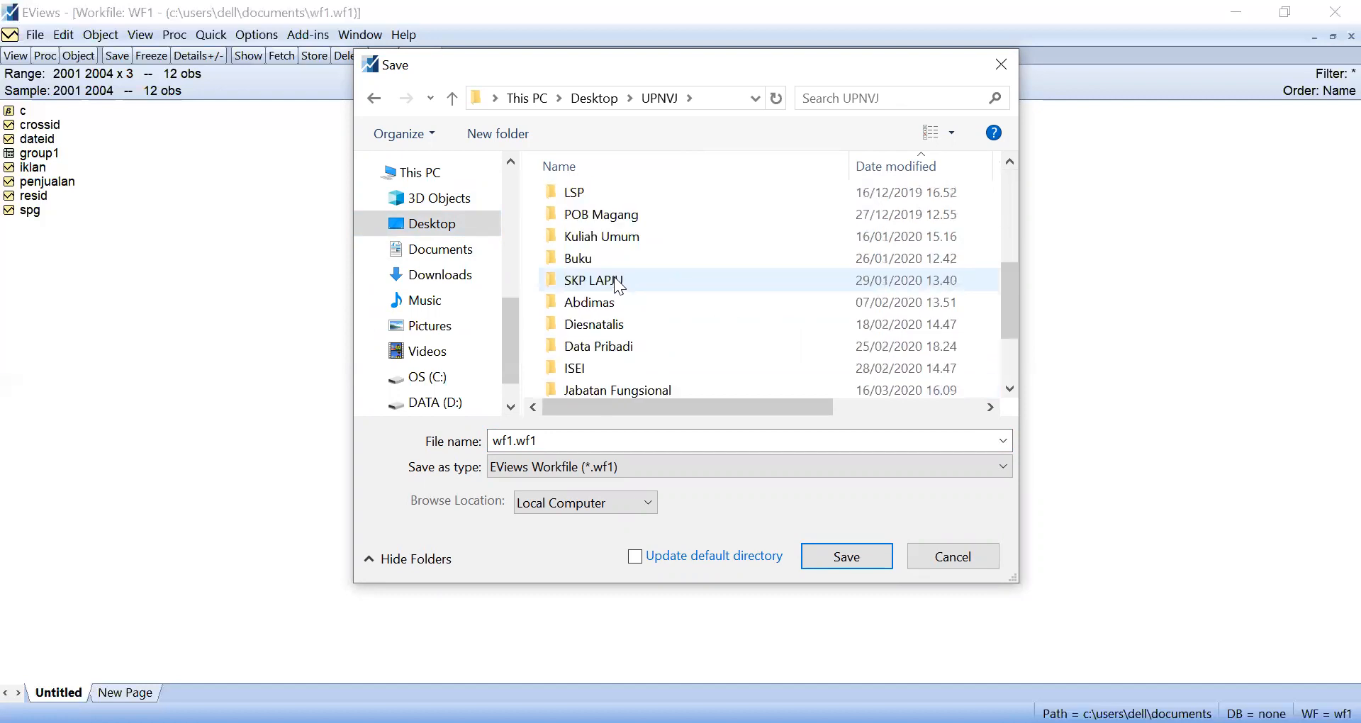
scroll(619, 285, "down", 2)
double_click(601, 342)
double_click(595, 347)
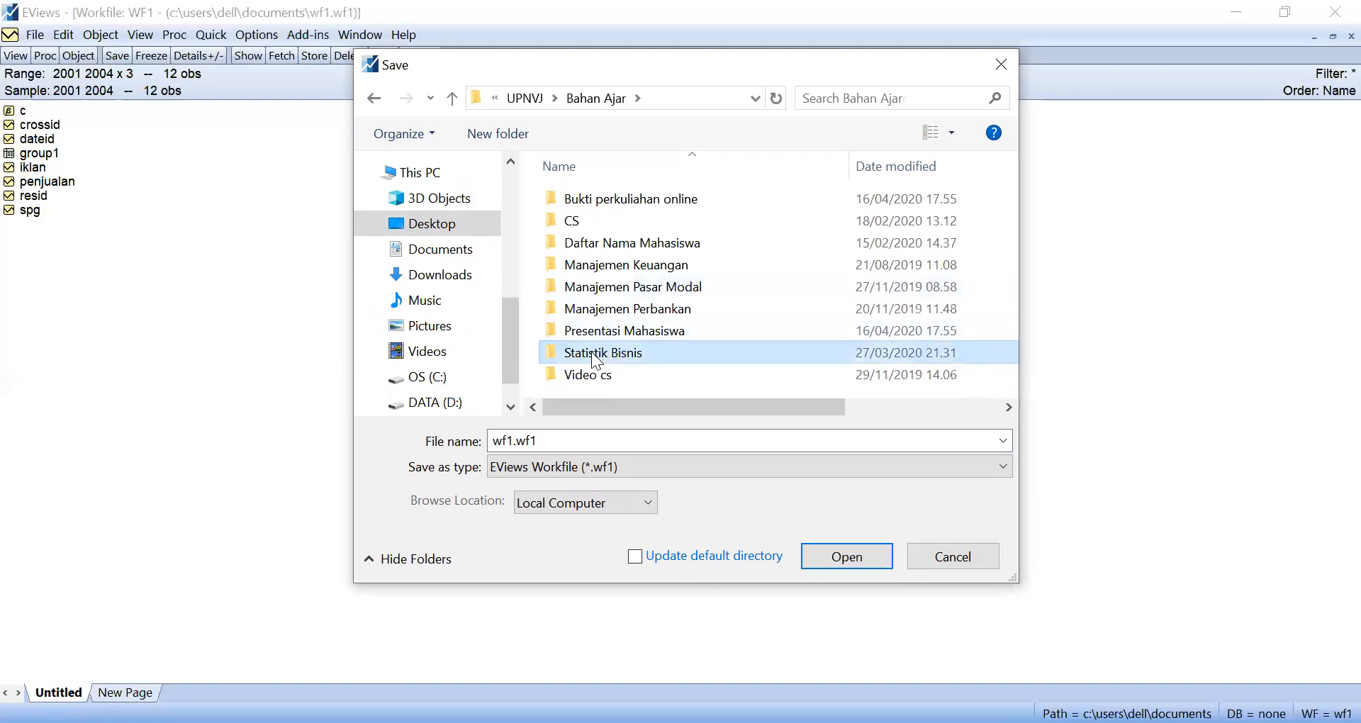
left_click(592, 201)
double_click(590, 206)
double_click(586, 221)
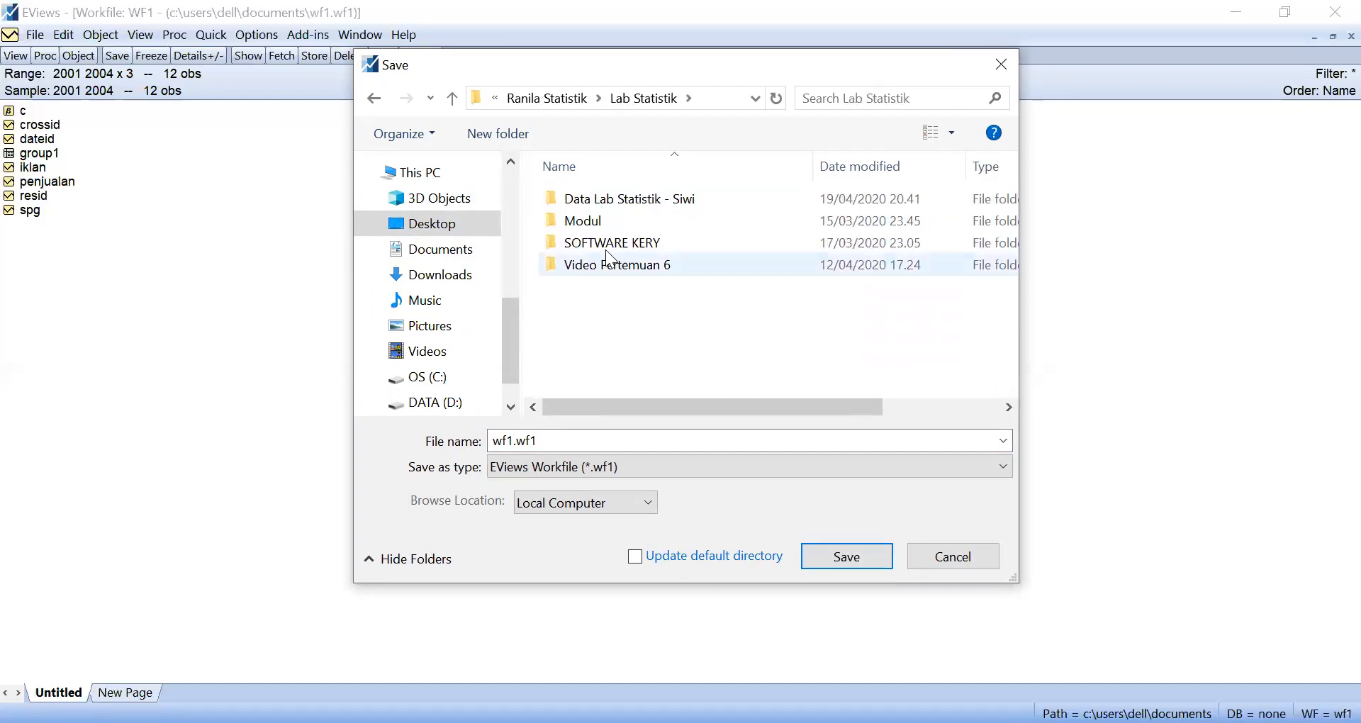
Enter Tugas Pertemuan 7_nama_nim as the file name for the workfile.
double_click(539, 441)
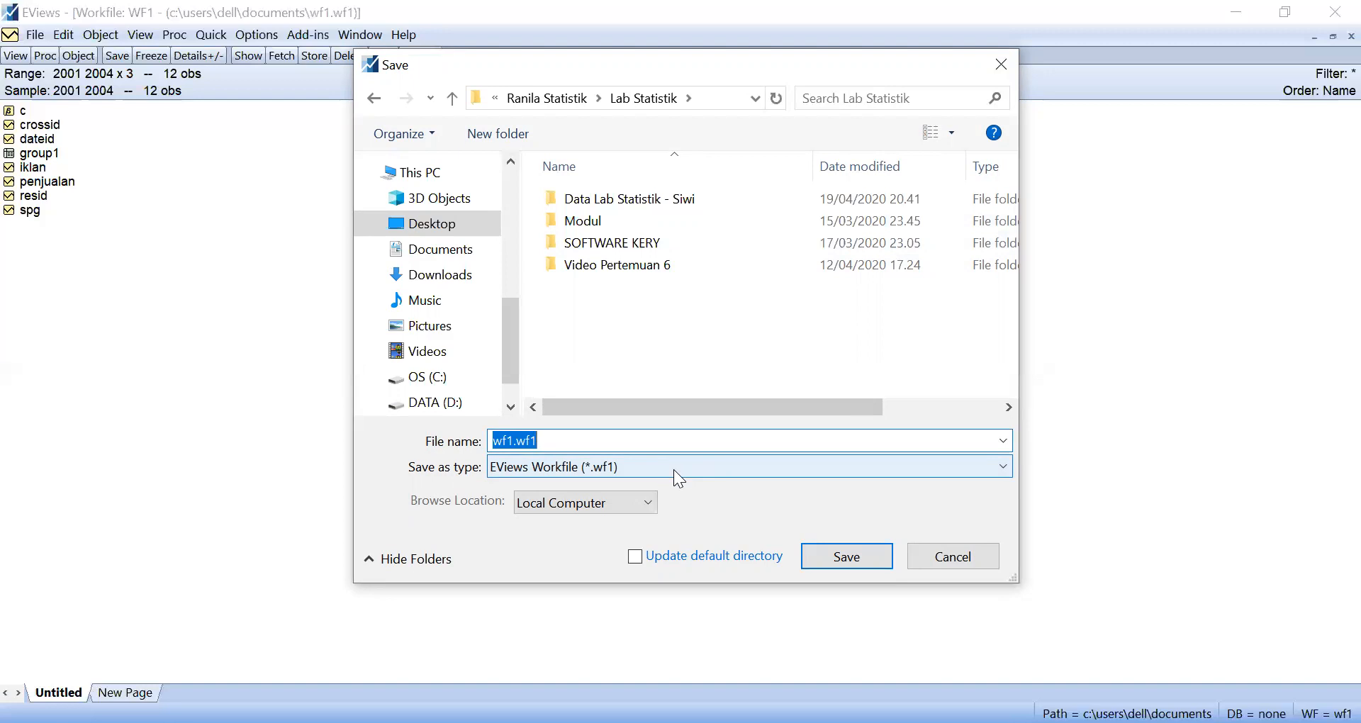
type("Tugas Pertemuan 7")
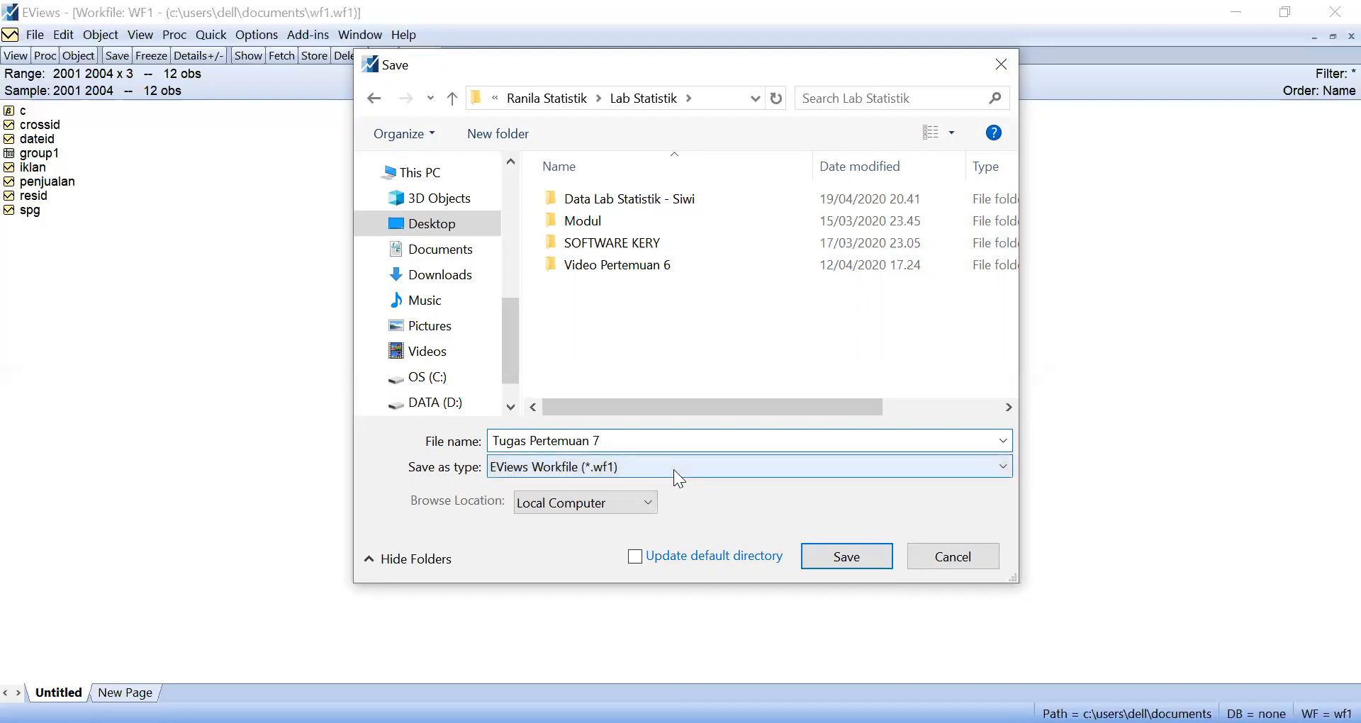
type("_nama_nim")
Replace the whole file name with Data Pertemuan 7 and save the workfile with double-precision series storage.
key("shift+Left")
key("shift+Left")
key("shift+Left")
key("shift+Left")
key("shift+Left")
key("shift+Left")
key("shift+Left")
key("shift+Left")
key("shift+Left")
key("shift+Left")
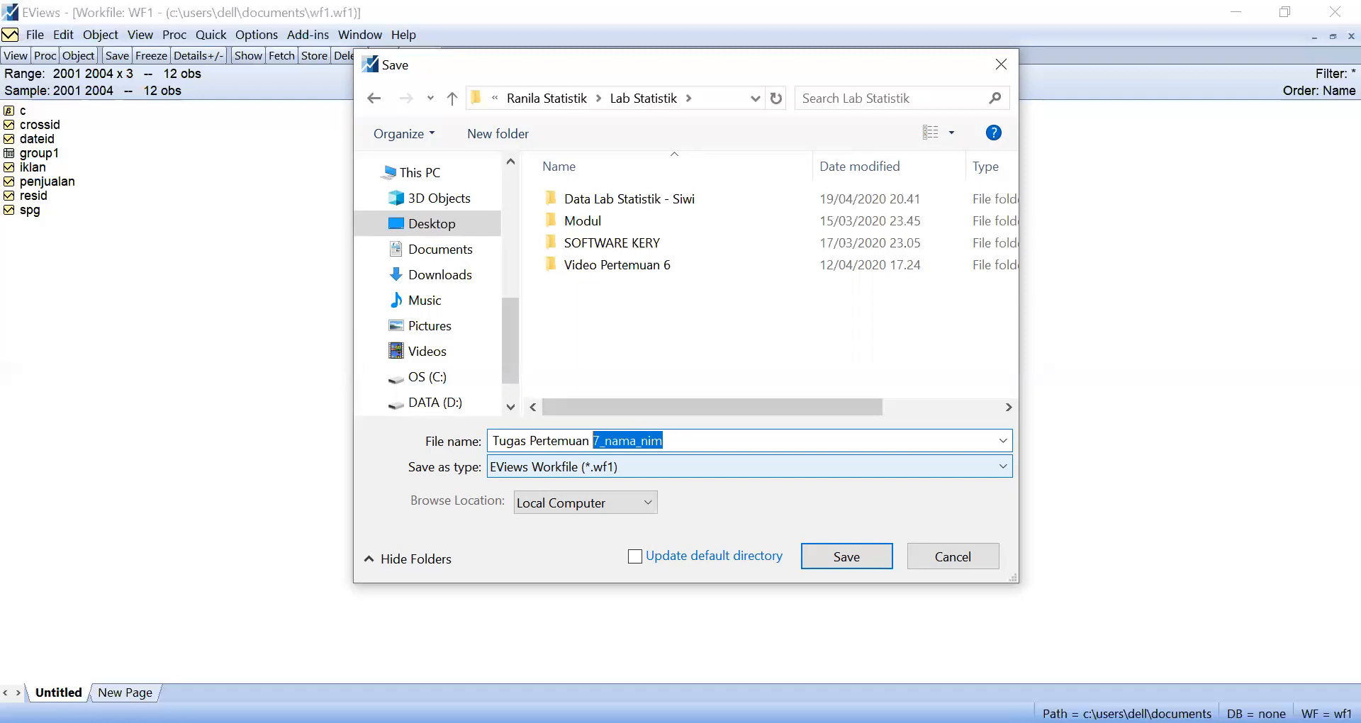
key("shift+Home")
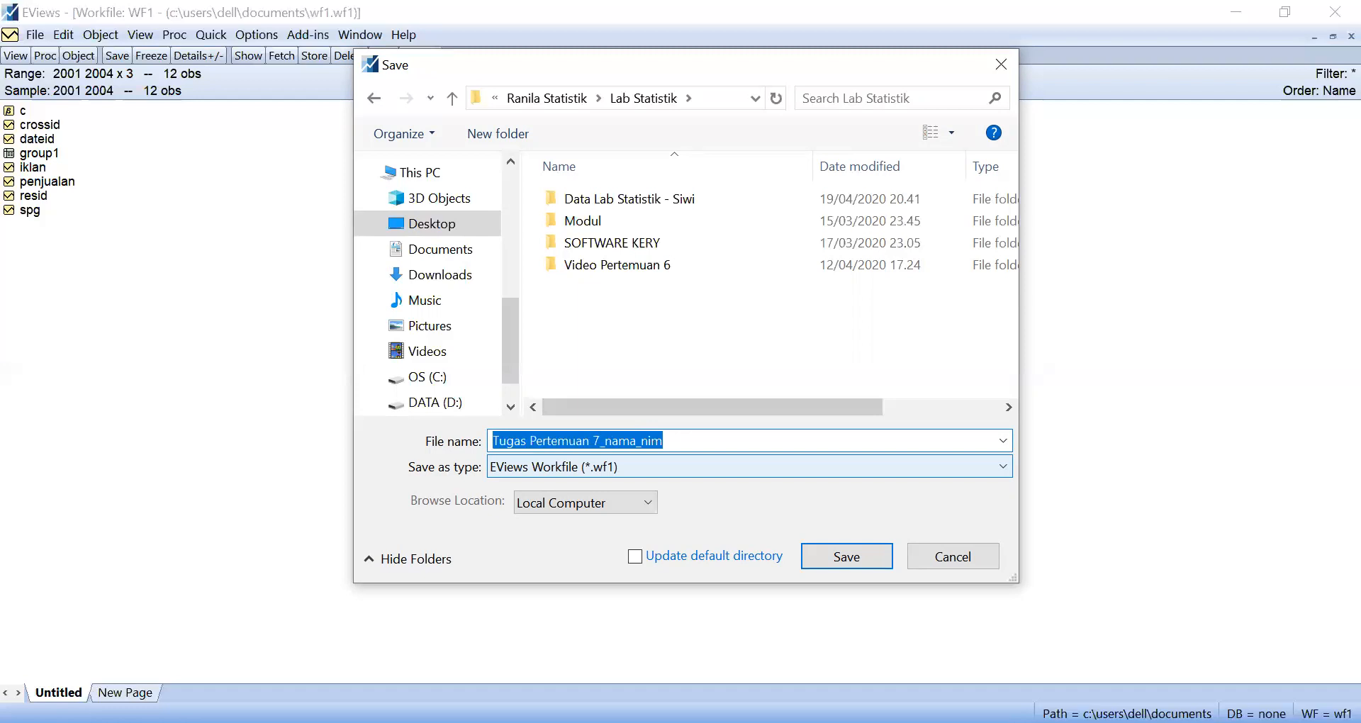
type("Data Per")
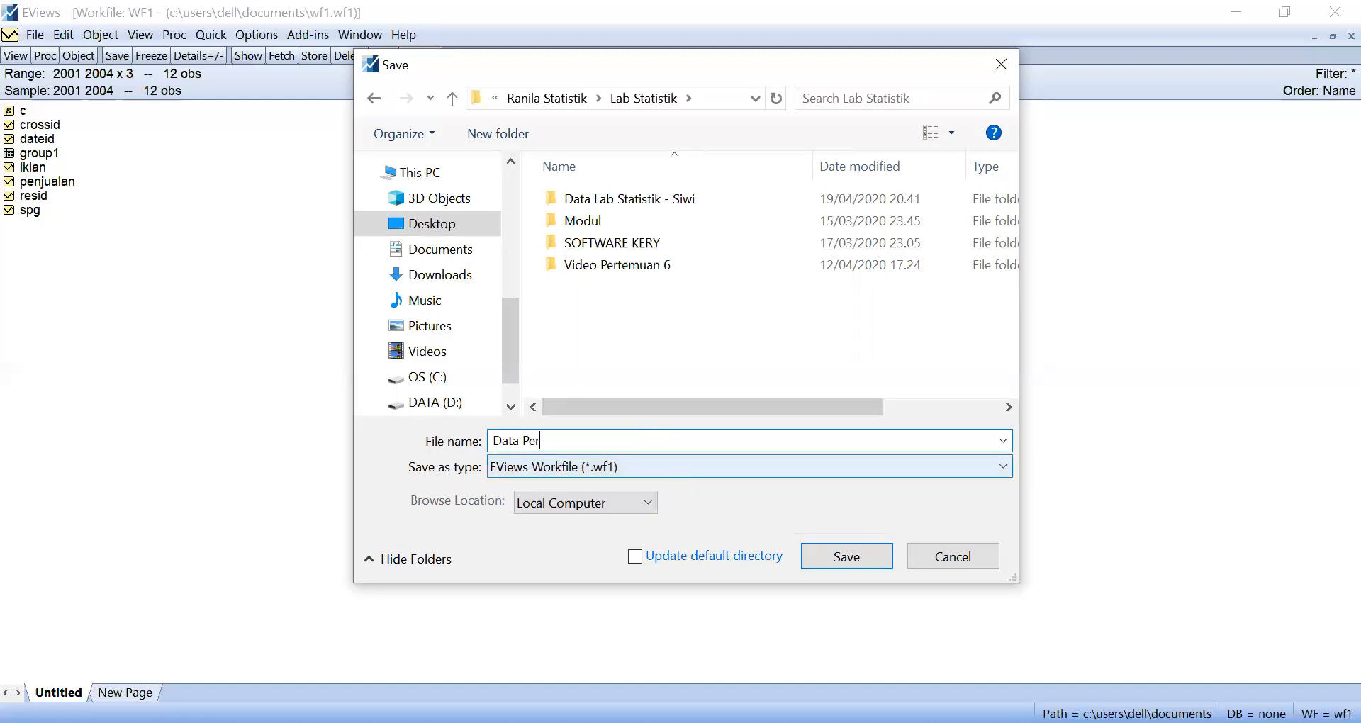
type("temuan y")
key("BackSpace")
type("7")
key("Return")
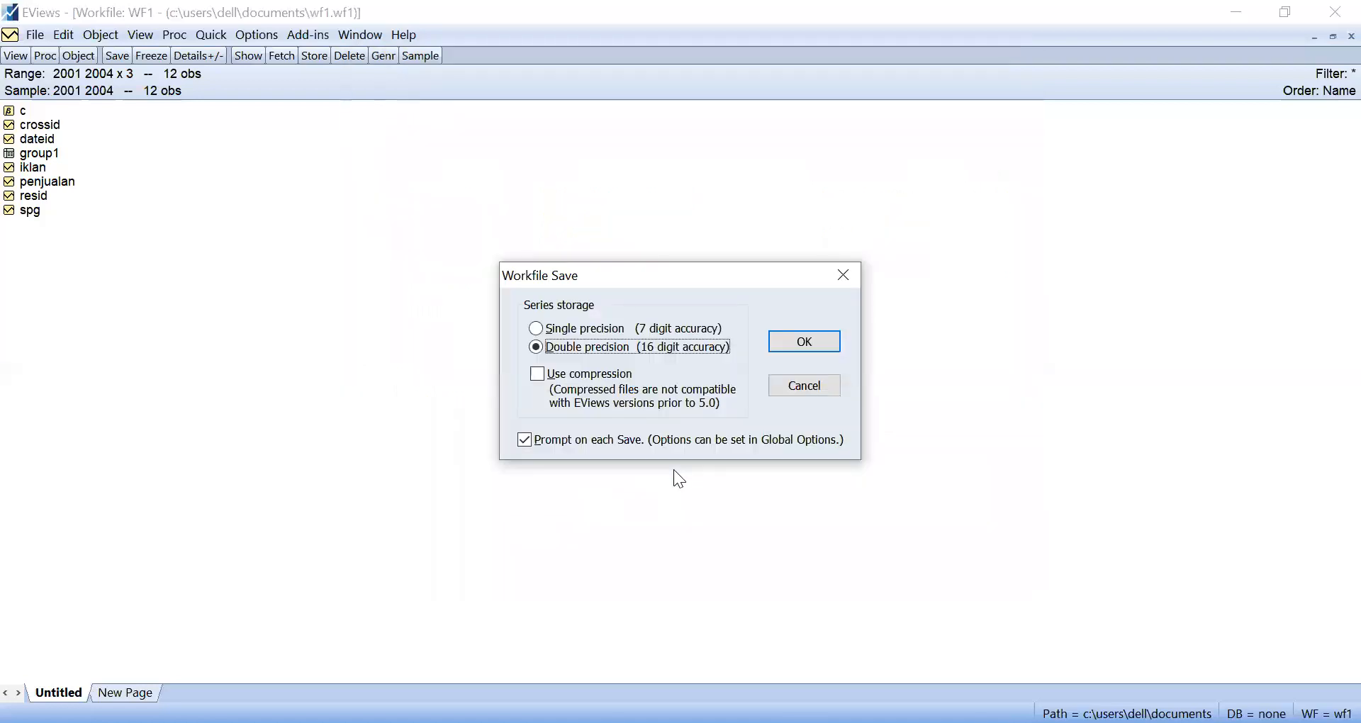
key("Return")
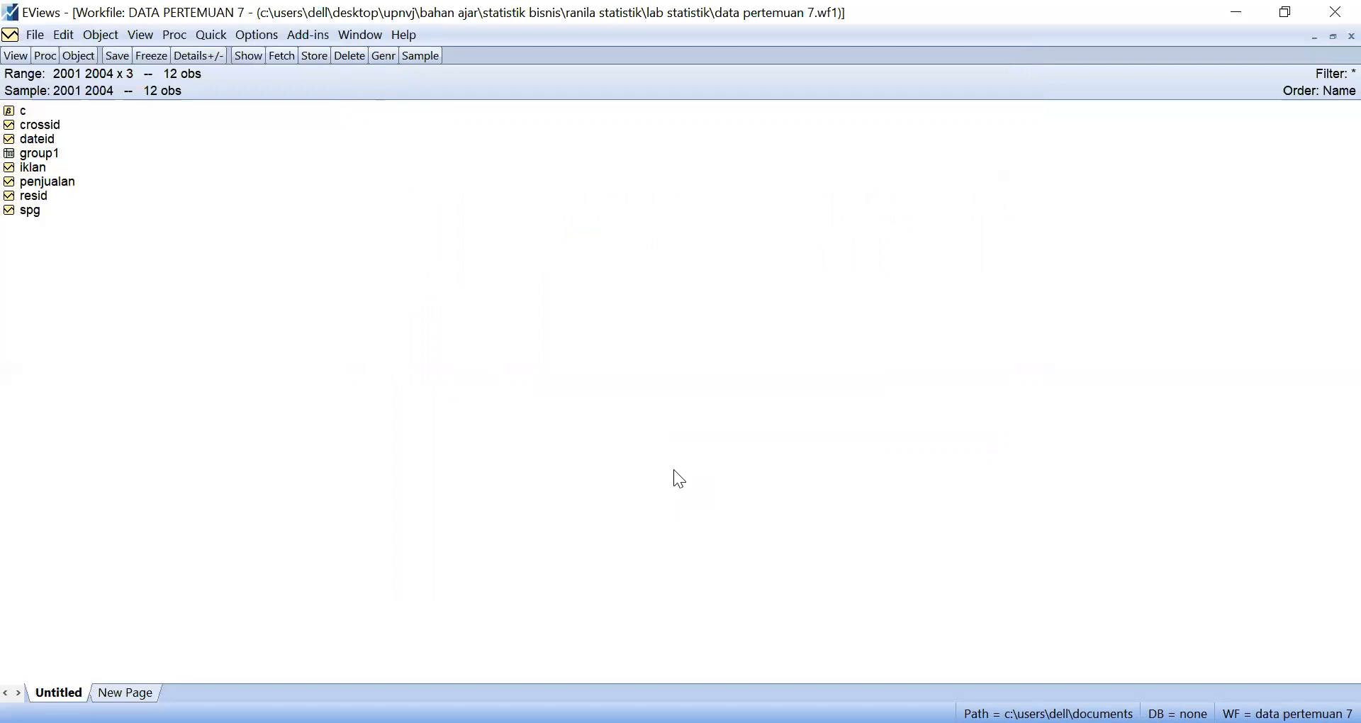
Open the group1 table from the workfile and select its PENJUALAN, SPG and IKLAN data with headers and row labels.
double_click(34, 153)
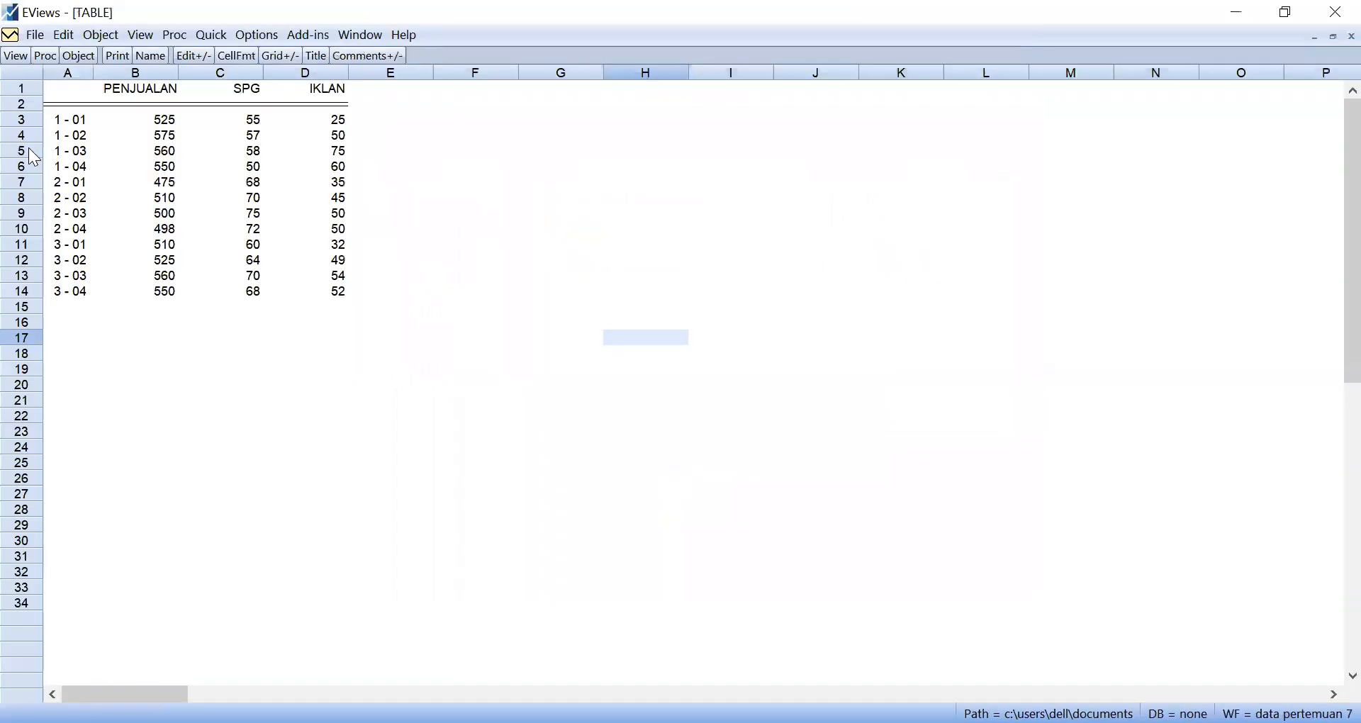
left_click(149, 94)
left_click(106, 137)
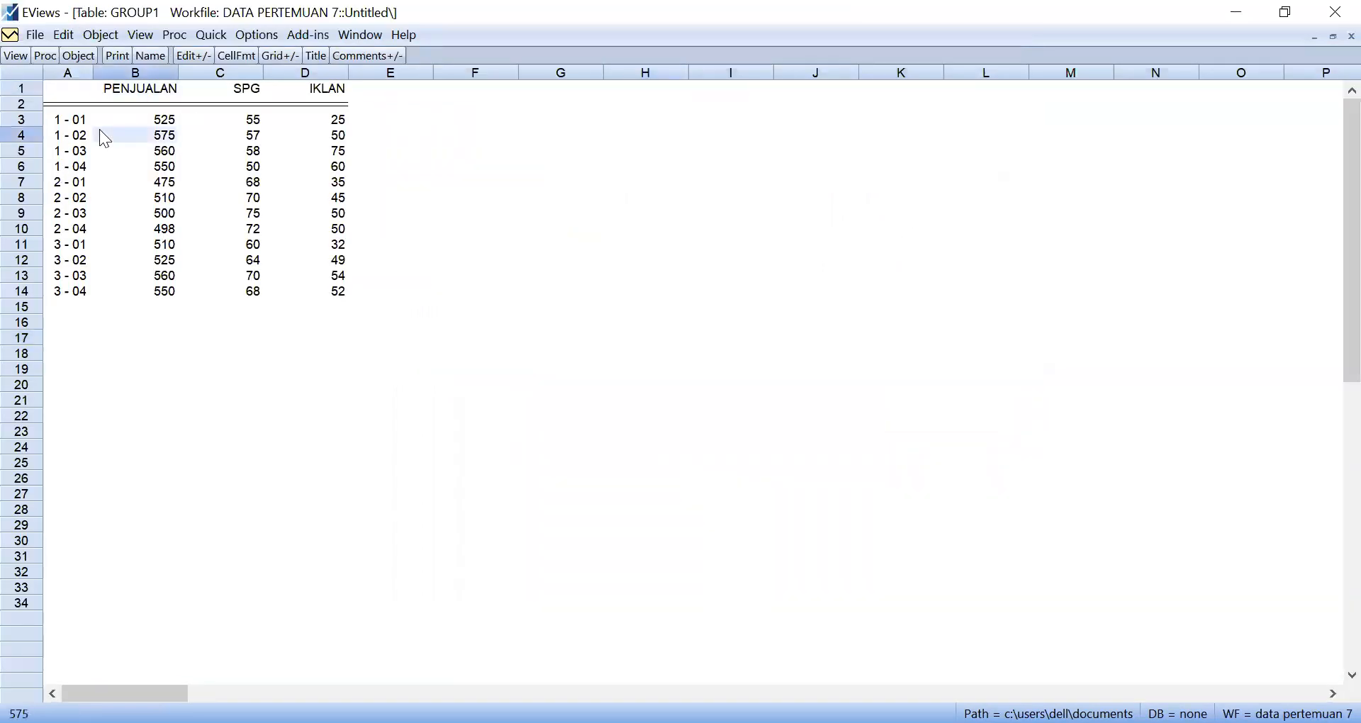
left_click_drag(68, 97, 312, 292)
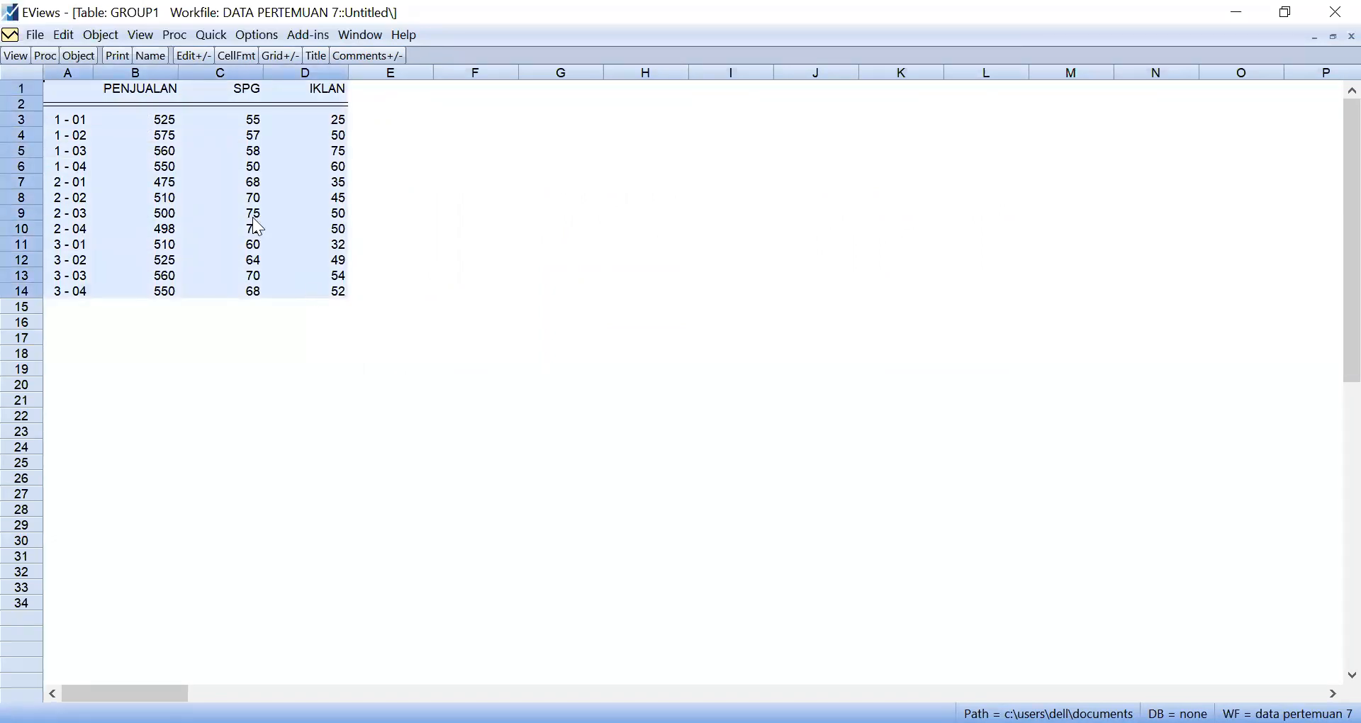
left_click_drag(106, 92, 320, 295)
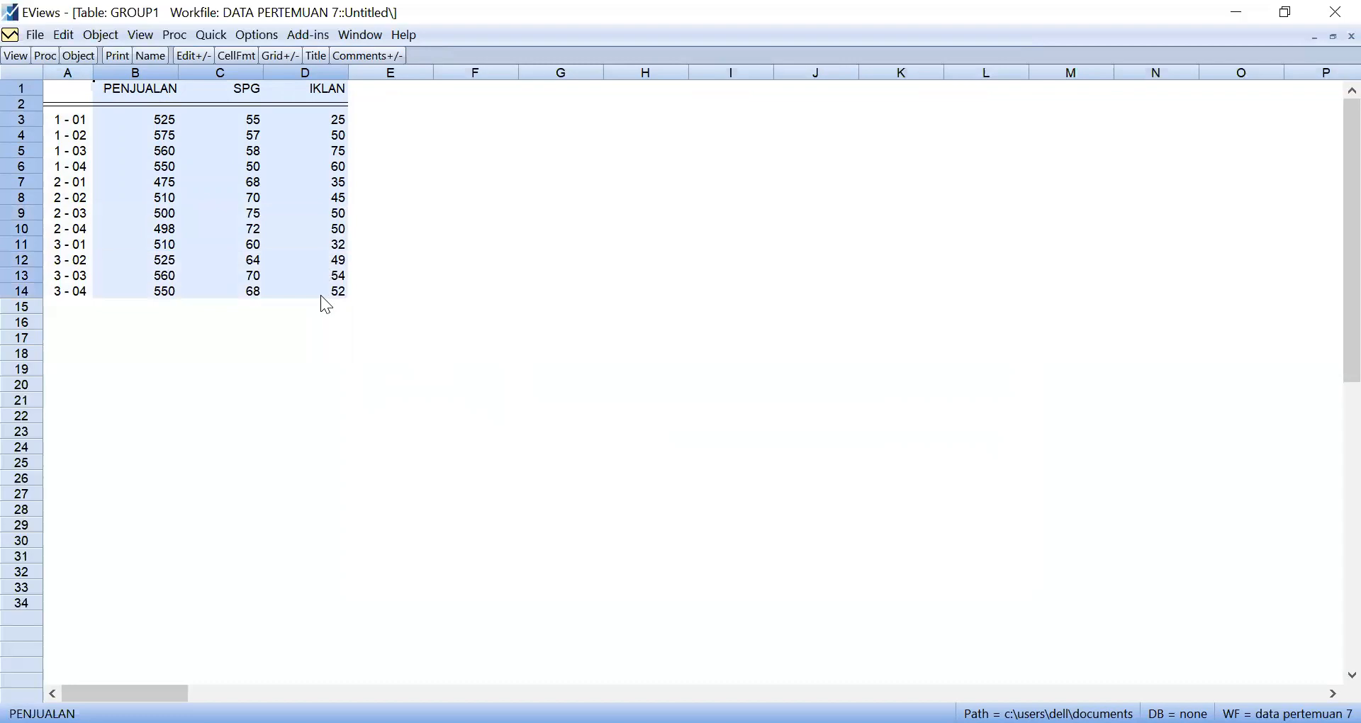
left_click(213, 184)
left_click_drag(84, 93, 313, 292)
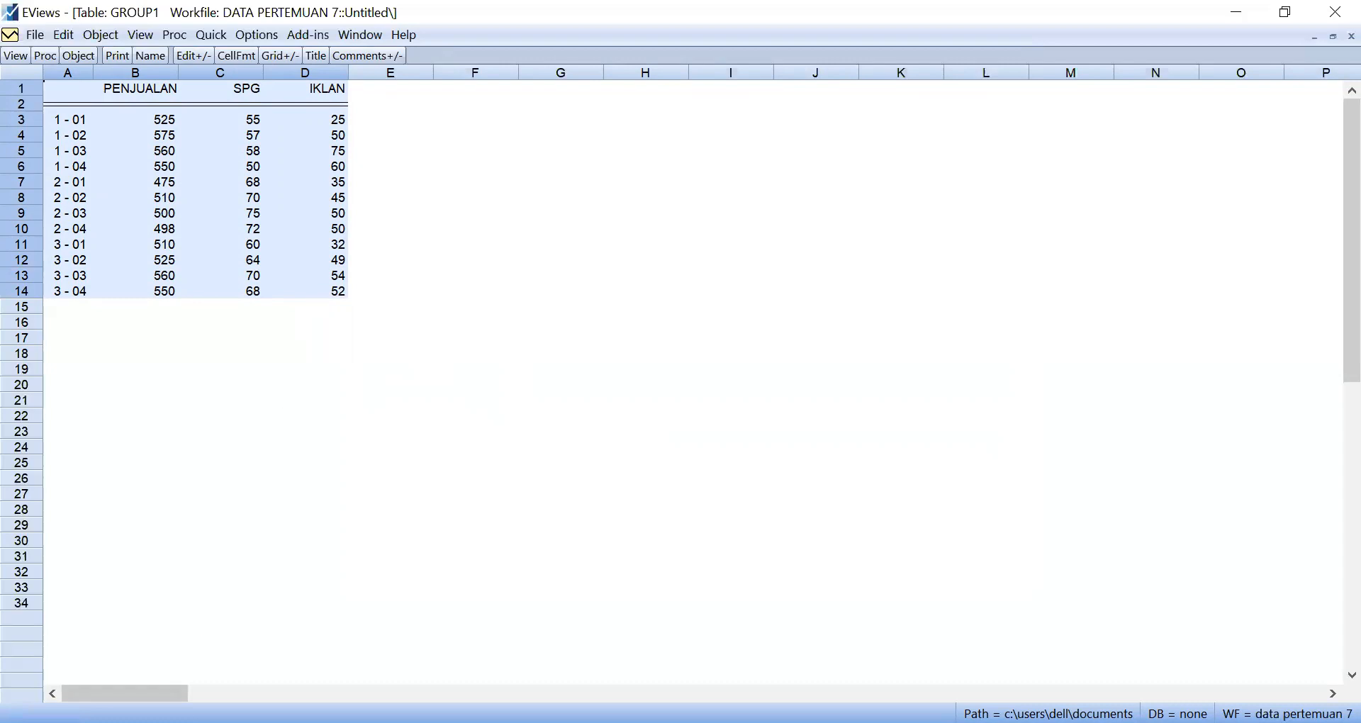
key("alt+Tab")
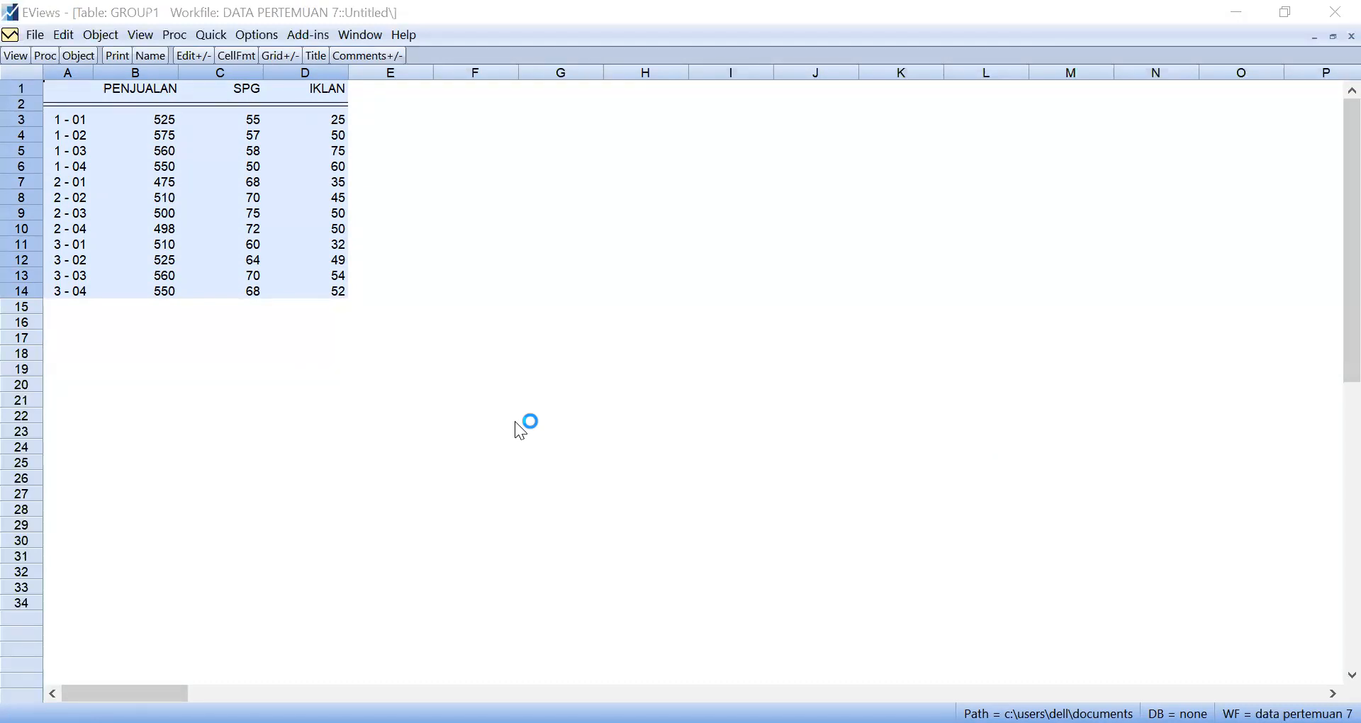
Copy the full group1 table, including headers and row labels, as text with the numbers as displayed.
left_click(137, 143)
left_click_drag(71, 89, 332, 293)
right_click(285, 237)
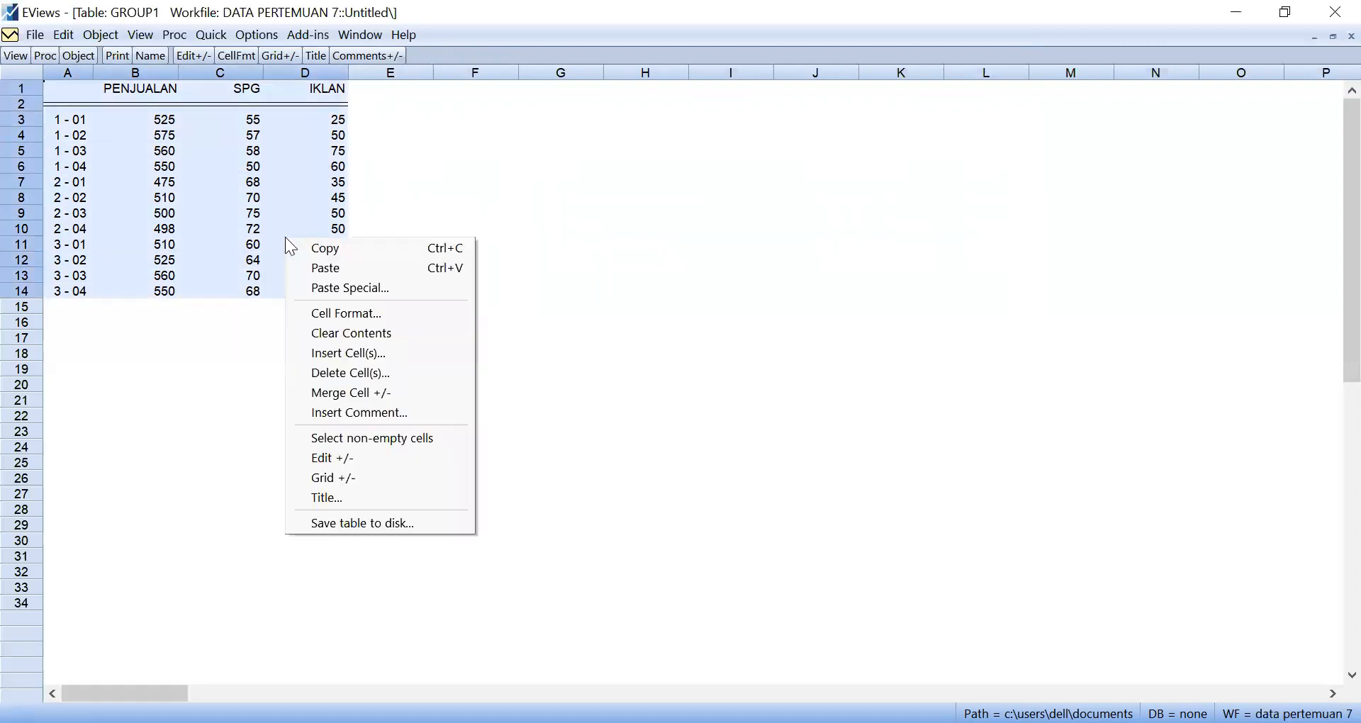
left_click(313, 258)
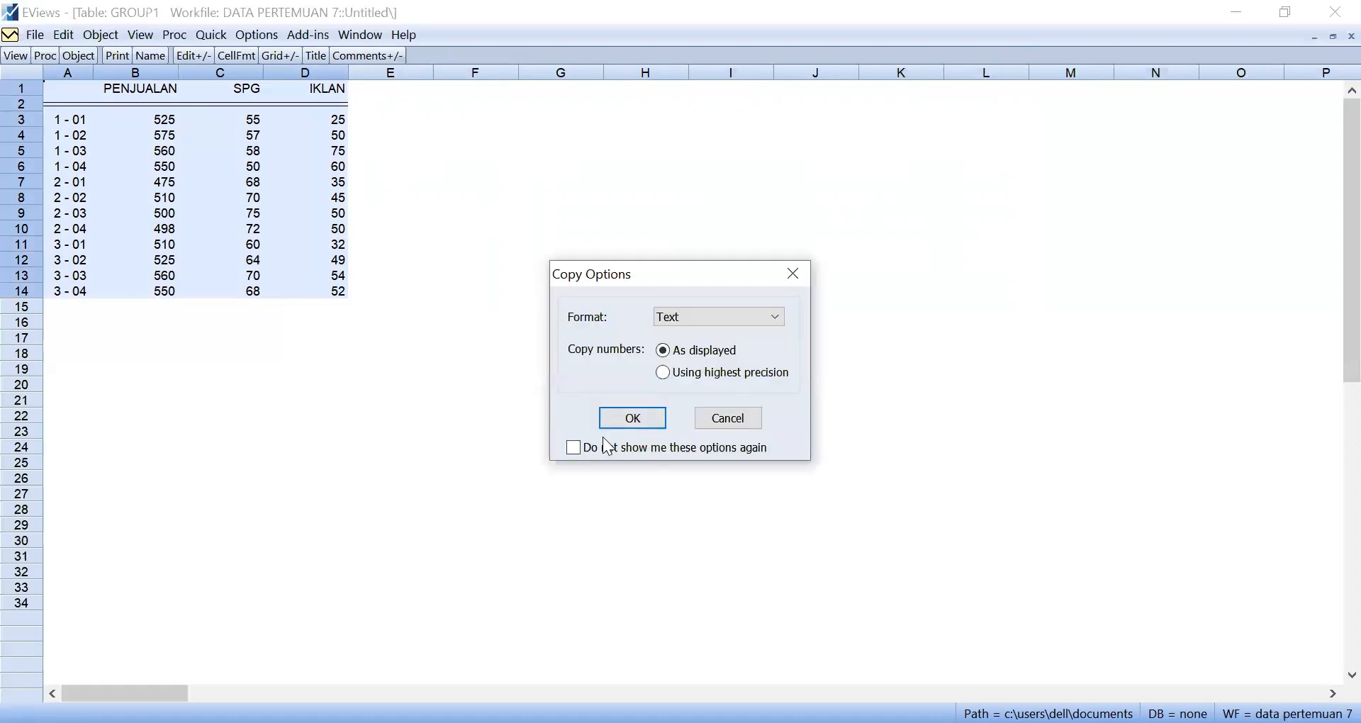
left_click(610, 421)
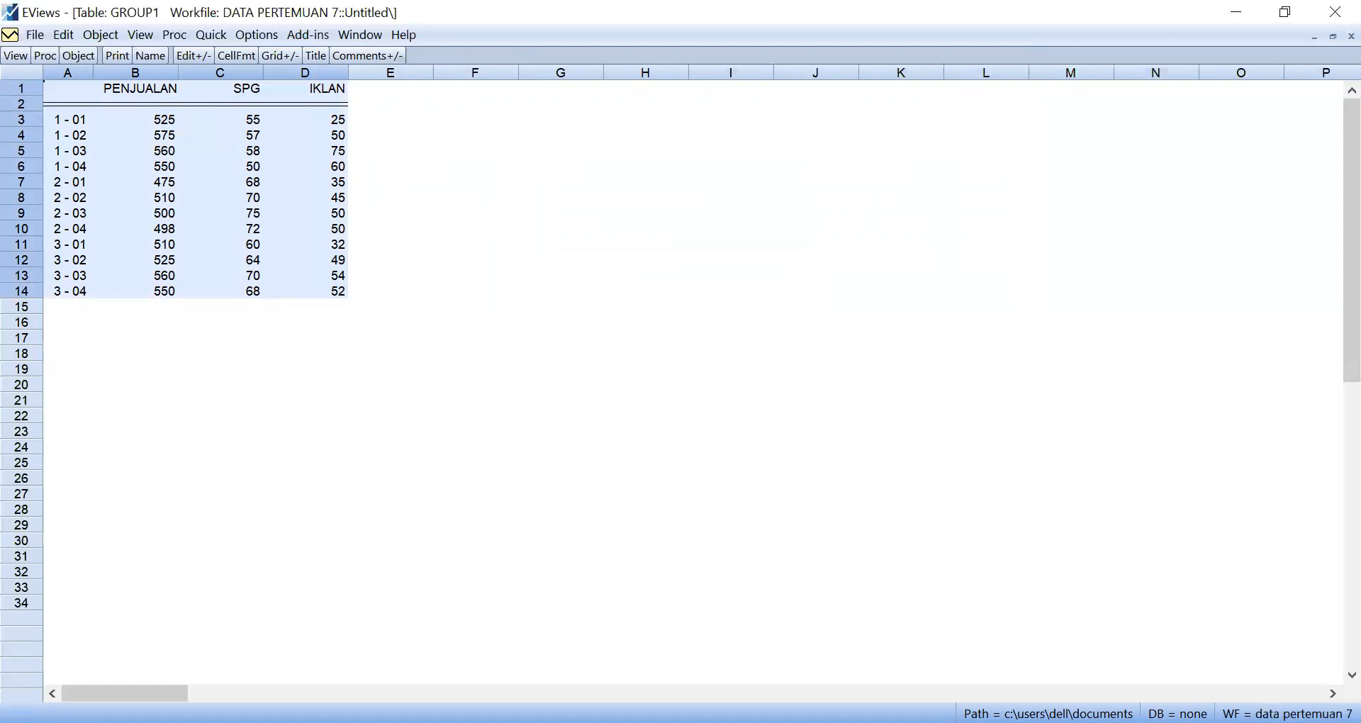
left_click(673, 722)
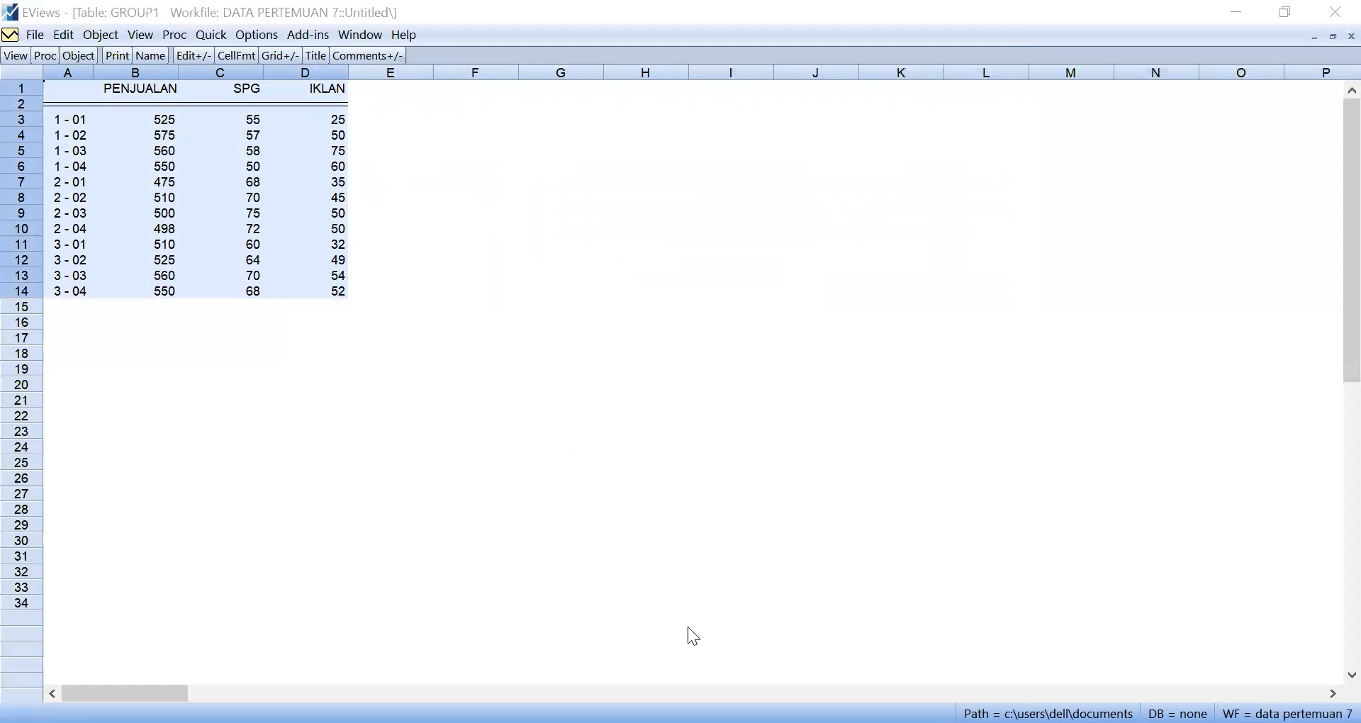
left_click(723, 387)
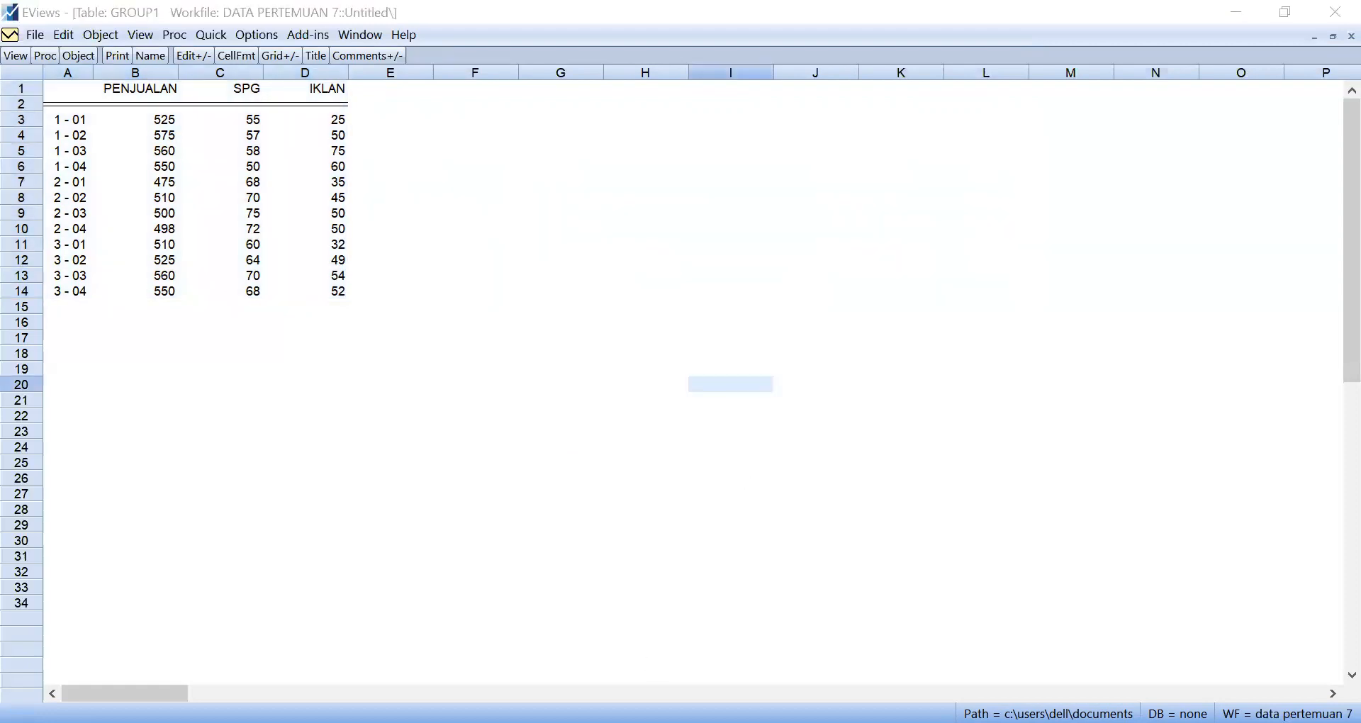